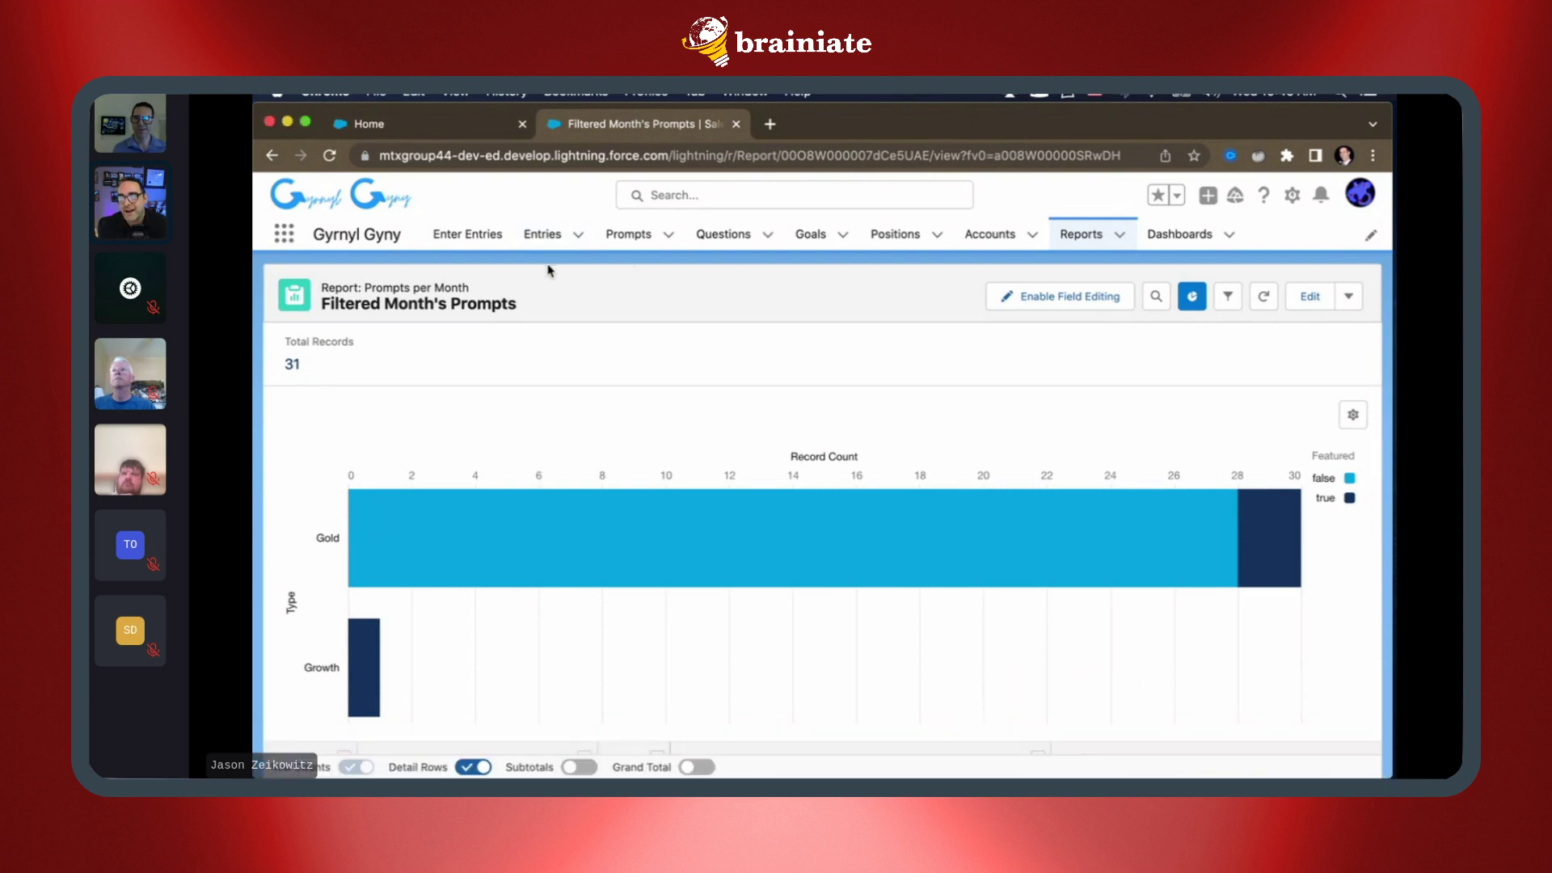
Step: Open the M 2023.04 entry record and return to the Filtered Month's Prompts report
{"action": "left_click", "coordinate": [578, 234]}
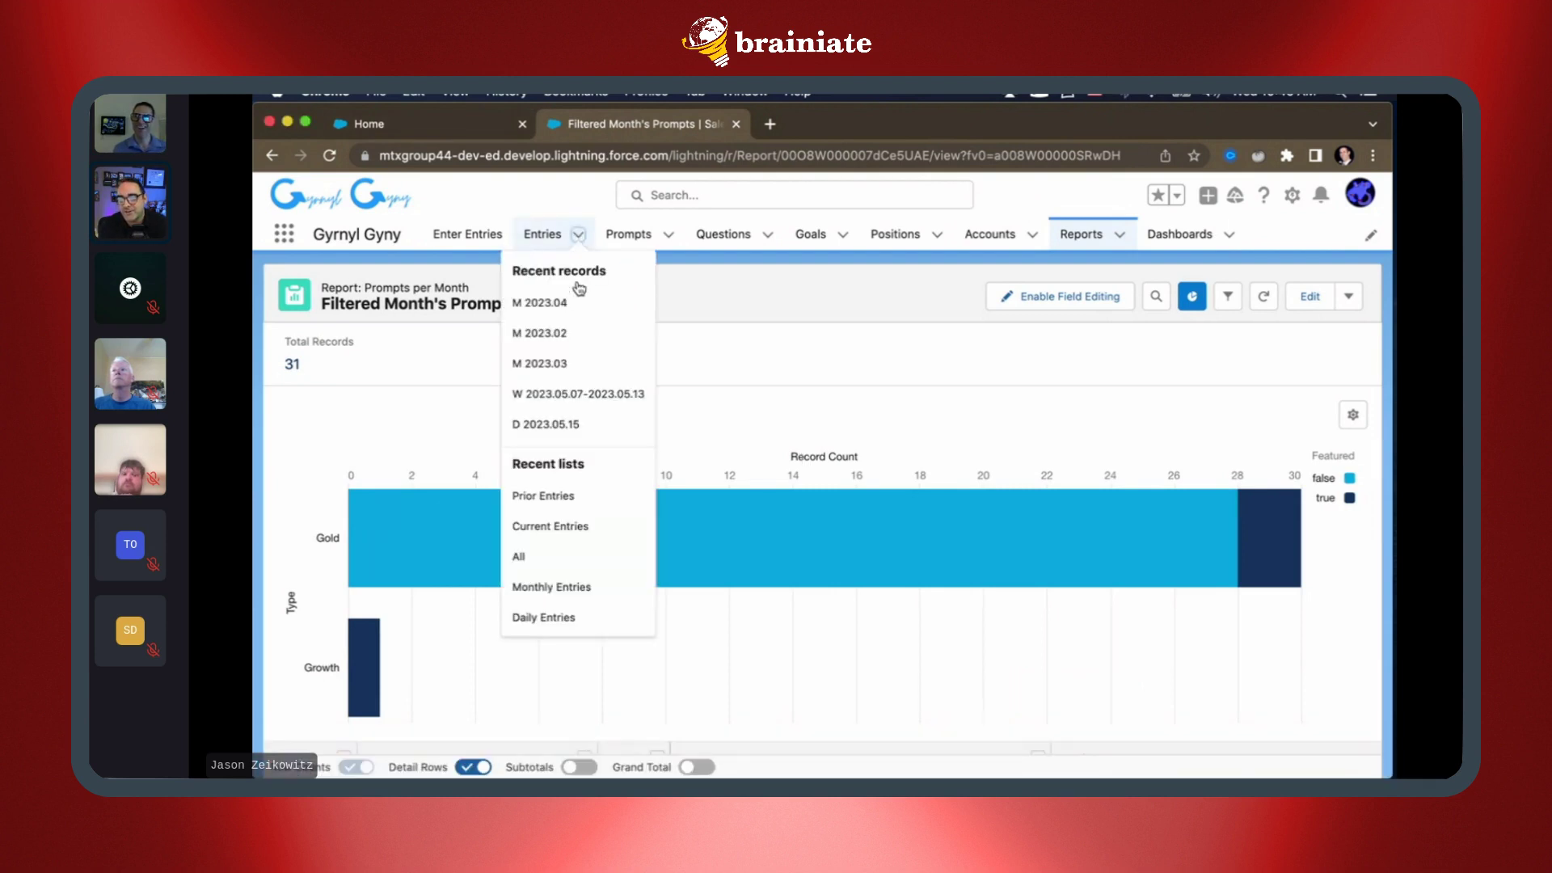
{"action": "left_click", "coordinate": [578, 301]}
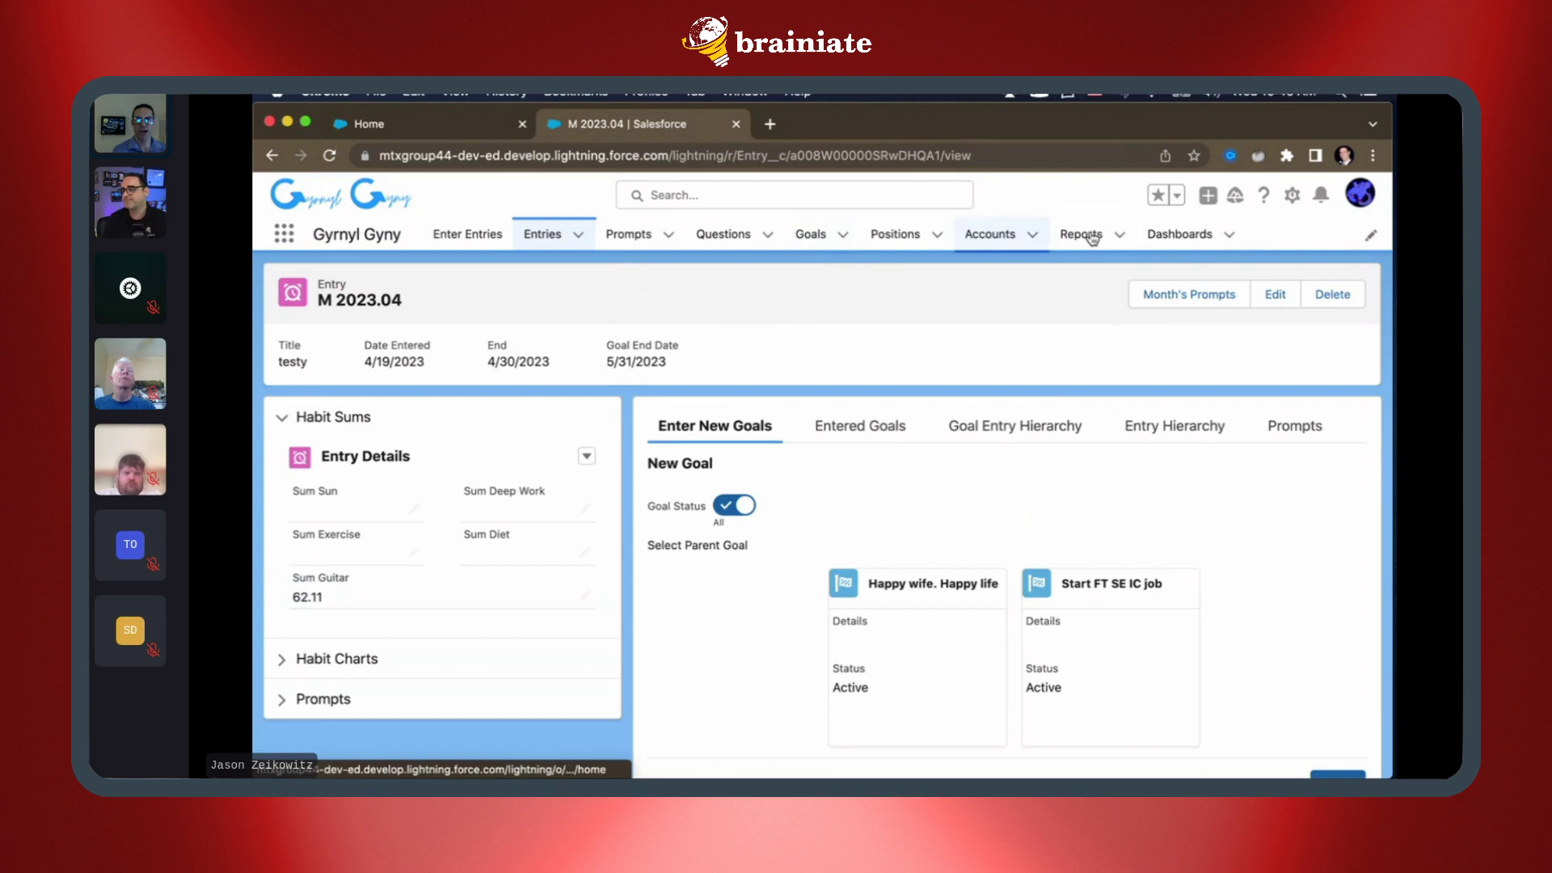
{"action": "left_click", "coordinate": [1119, 235]}
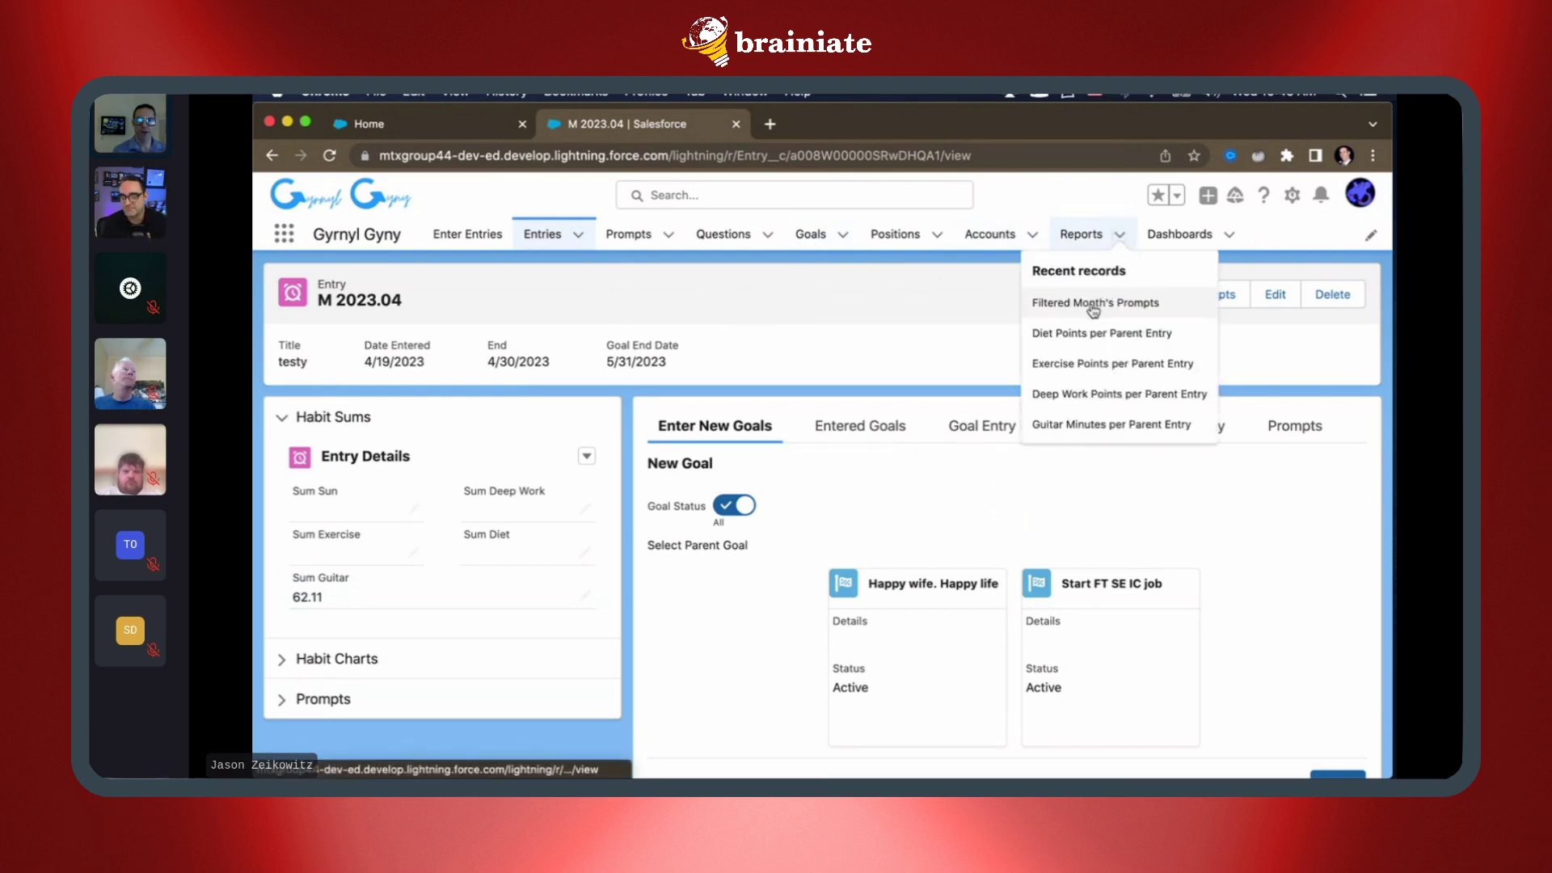
{"action": "left_click", "coordinate": [1093, 307]}
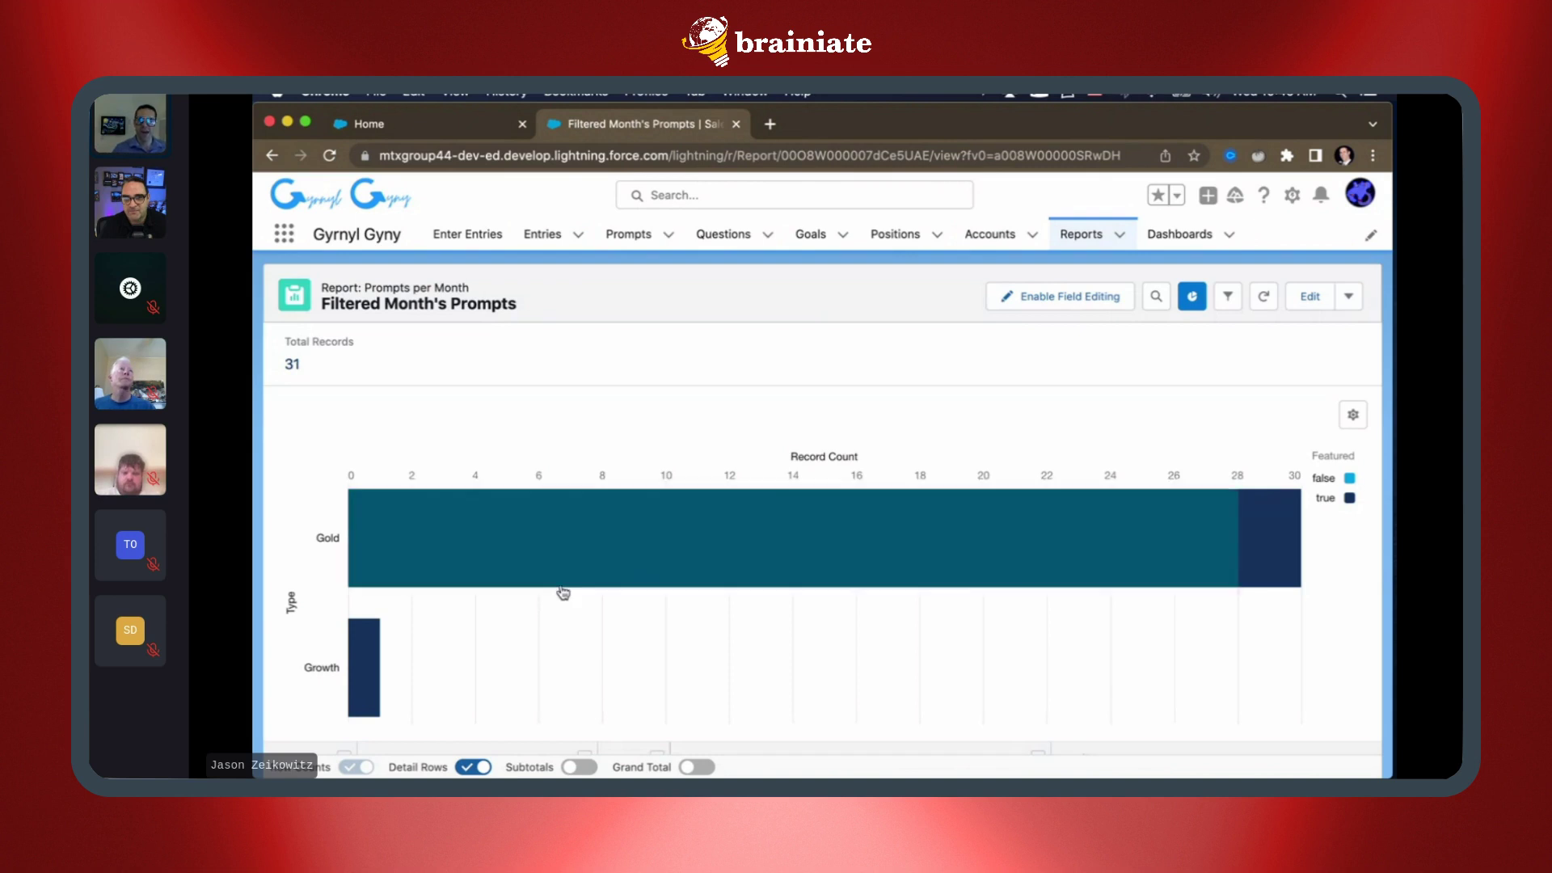
Step: Examine the report's stacked bar chart, its display options, and the prompt rows grouped by Featured, Goal and Type
{"action": "scroll", "coordinate": [561, 593], "scroll_direction": "down", "scroll_amount": 1}
{"action": "scroll", "coordinate": [564, 593], "scroll_direction": "down", "scroll_amount": 2}
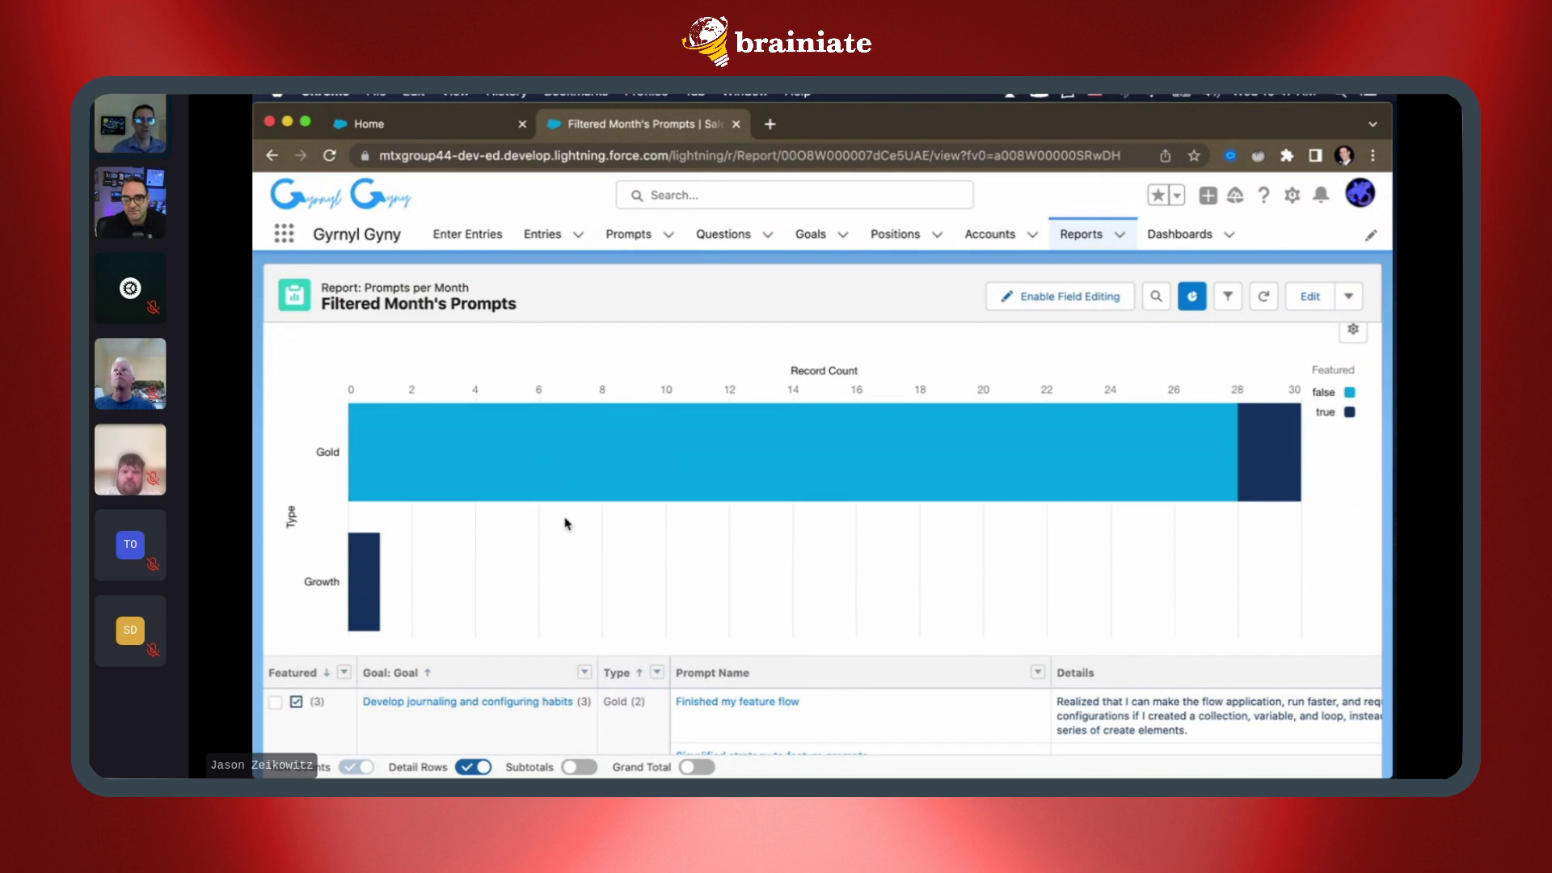
{"action": "left_click", "coordinate": [1354, 331]}
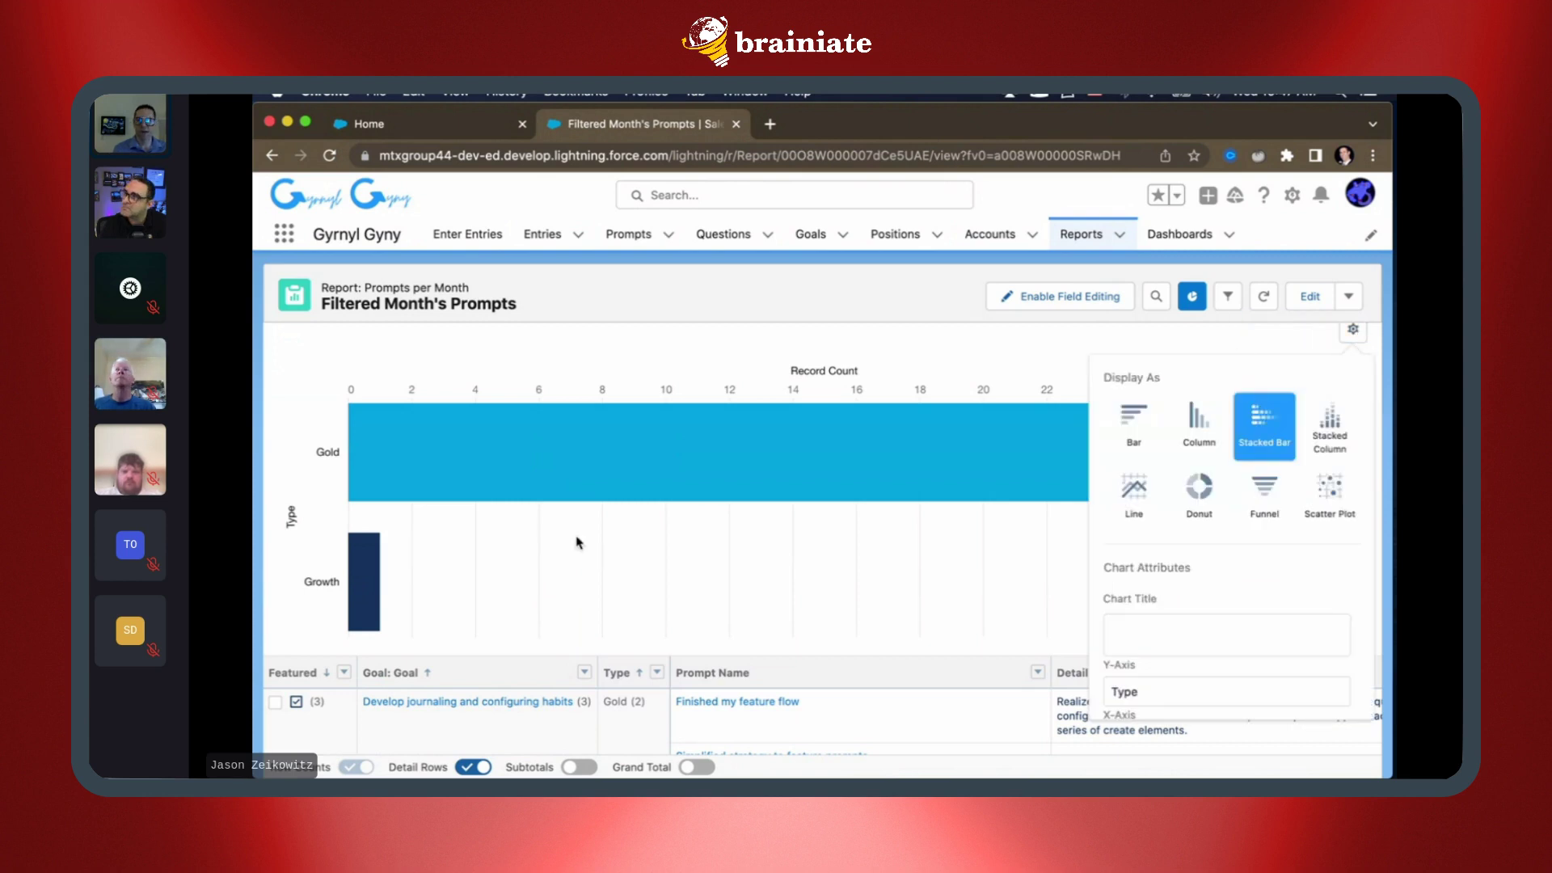
{"action": "scroll", "coordinate": [311, 643], "scroll_direction": "down", "scroll_amount": 1}
{"action": "scroll", "coordinate": [311, 642], "scroll_direction": "down", "scroll_amount": 3}
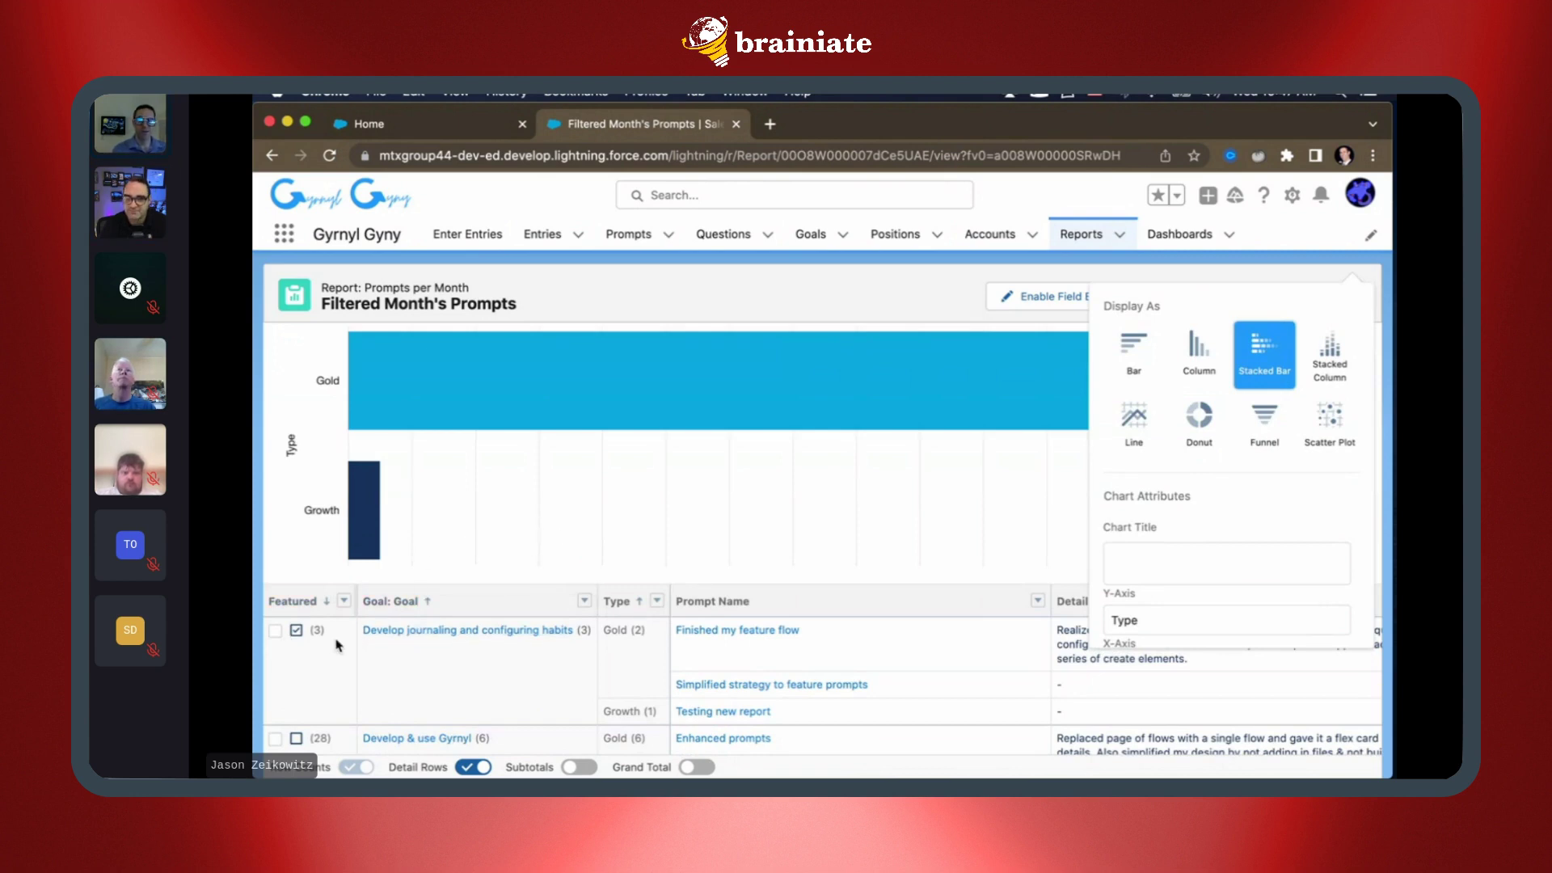
{"action": "scroll", "coordinate": [338, 644], "scroll_direction": "down", "scroll_amount": 1}
{"action": "scroll", "coordinate": [336, 644], "scroll_direction": "down", "scroll_amount": 1}
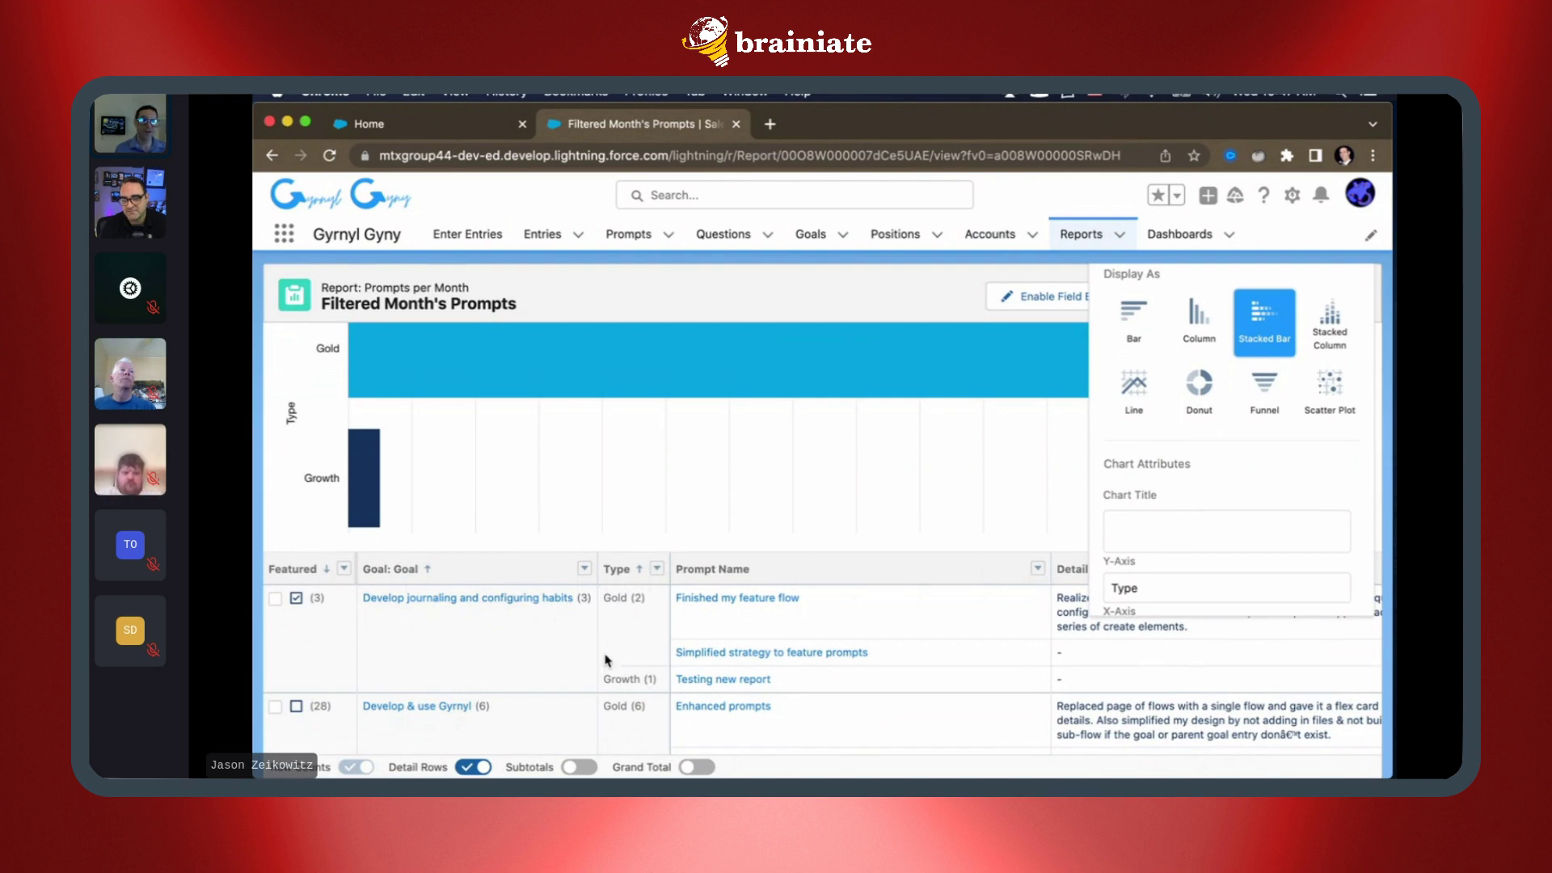
{"action": "scroll", "coordinate": [582, 582], "scroll_direction": "up", "scroll_amount": 4}
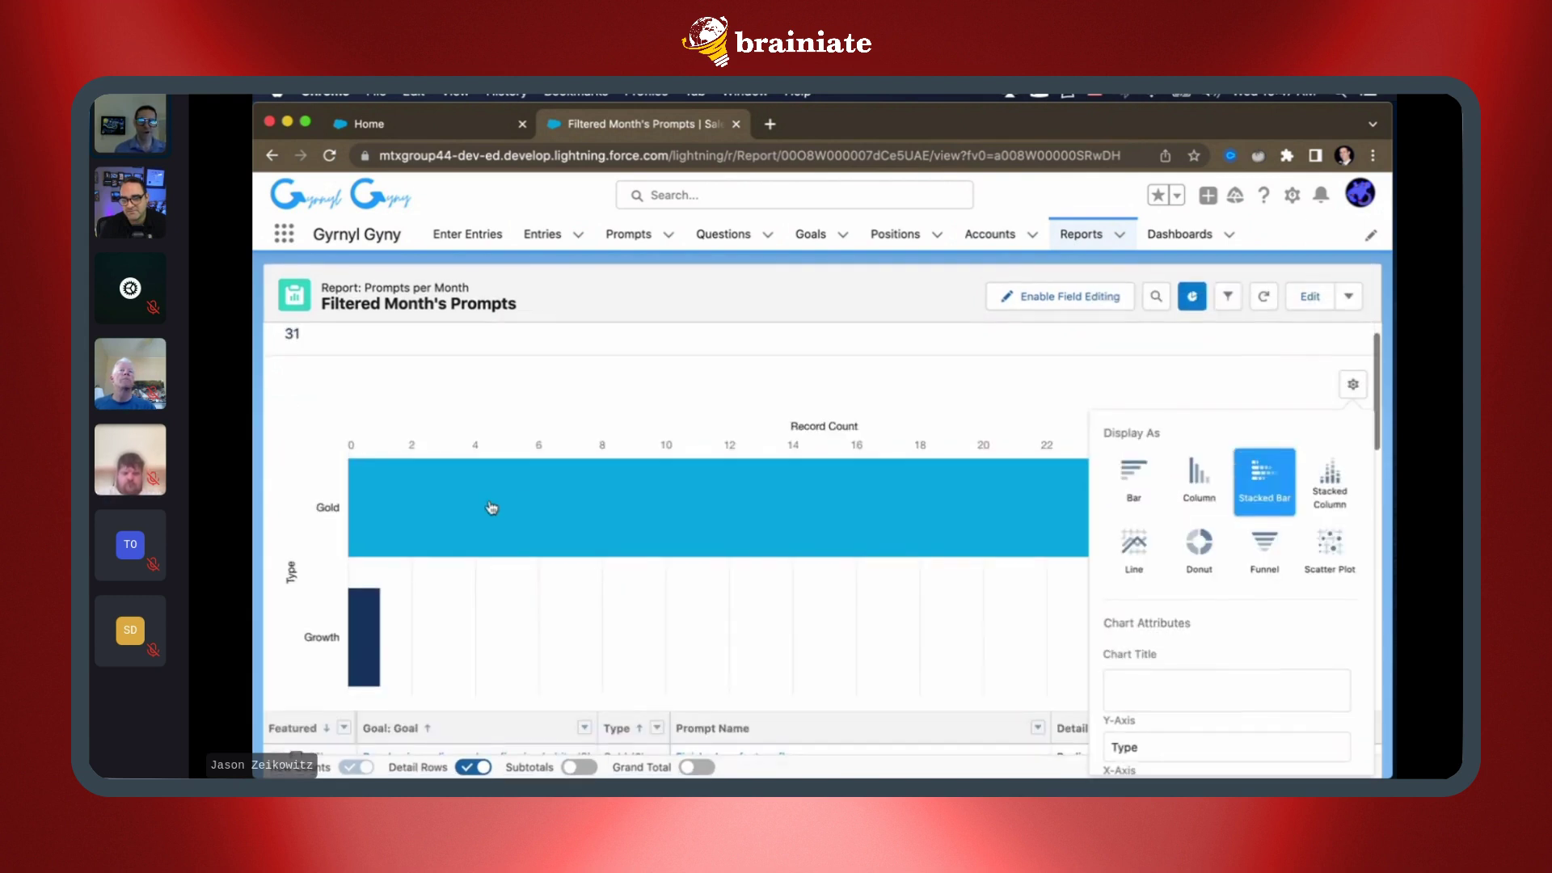
{"action": "left_click", "coordinate": [691, 398]}
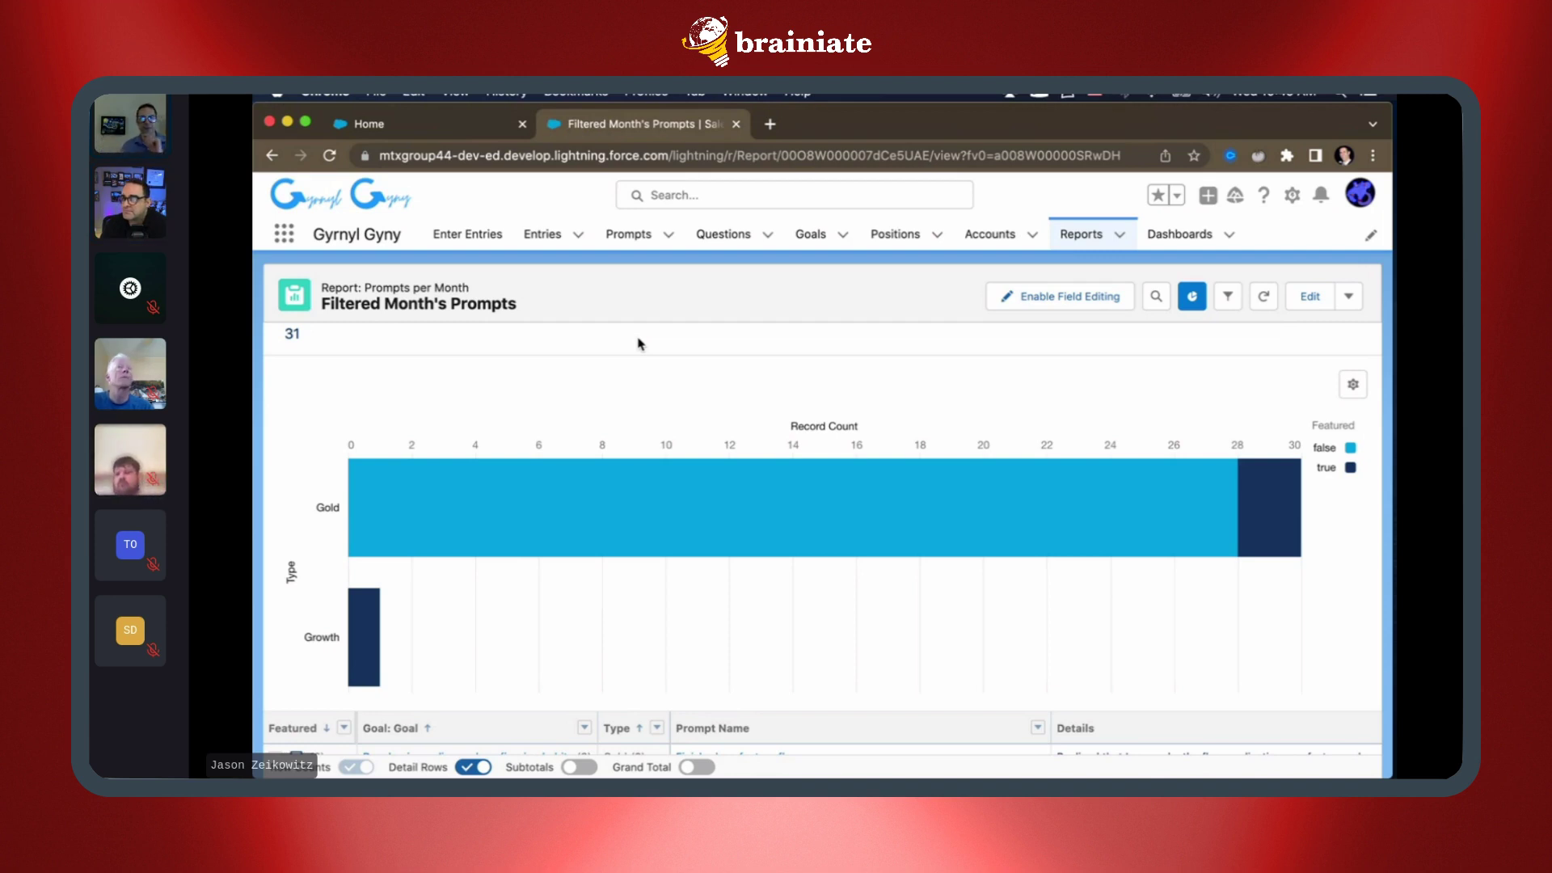
{"action": "scroll", "coordinate": [639, 343], "scroll_direction": "down", "scroll_amount": 10}
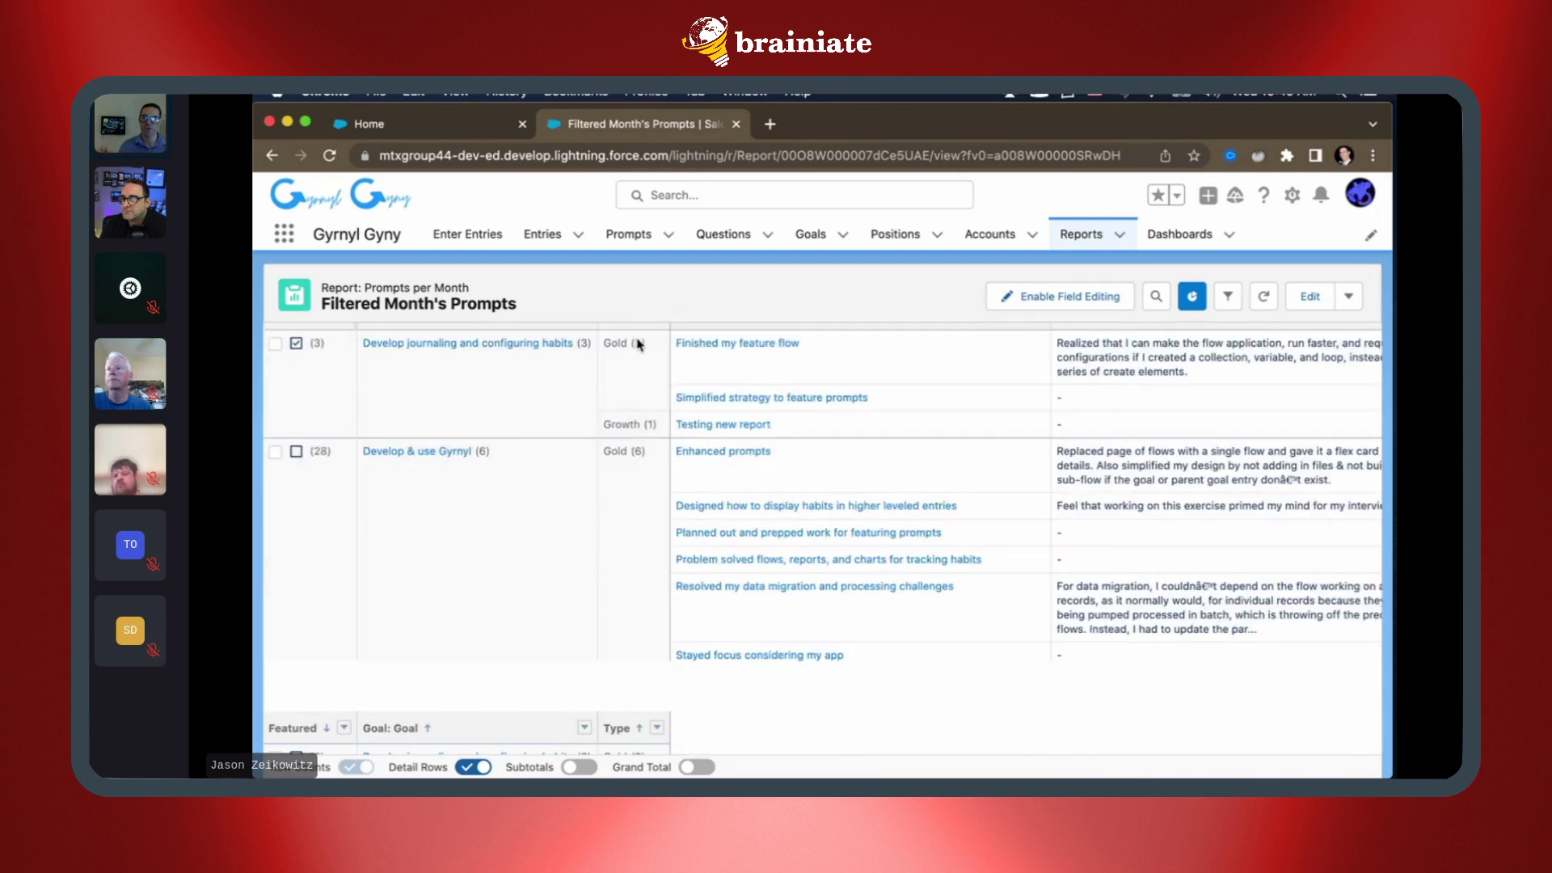
{"action": "scroll", "coordinate": [546, 422], "scroll_direction": "up", "scroll_amount": 5}
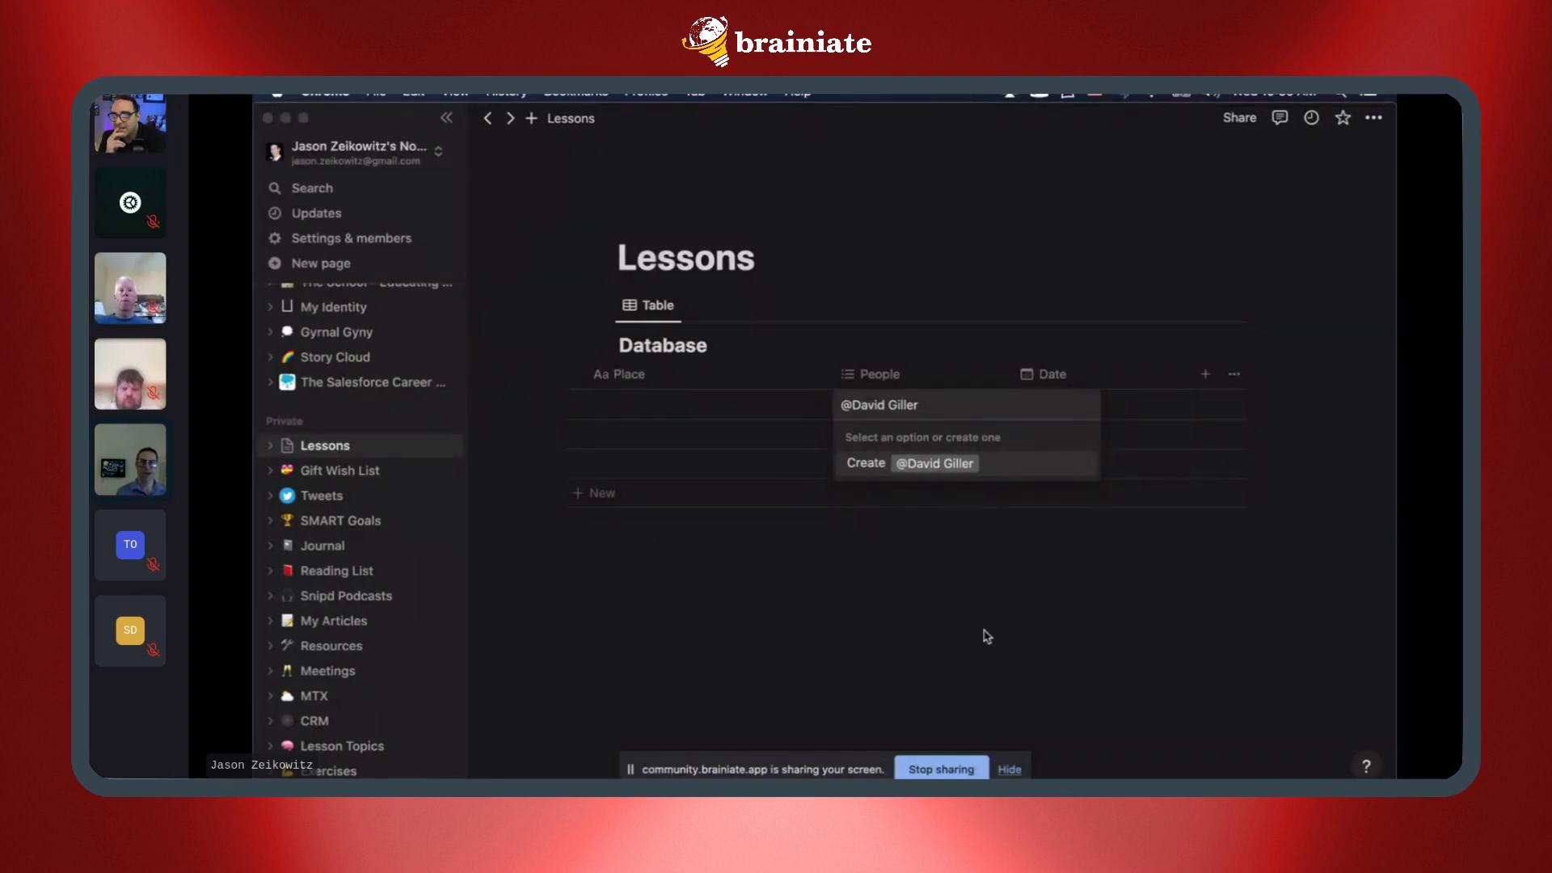
Step: Switch to the Lessons page in Notion and dismiss the pending People entry in the table's first row
{"action": "key", "text": "super+Tab"}
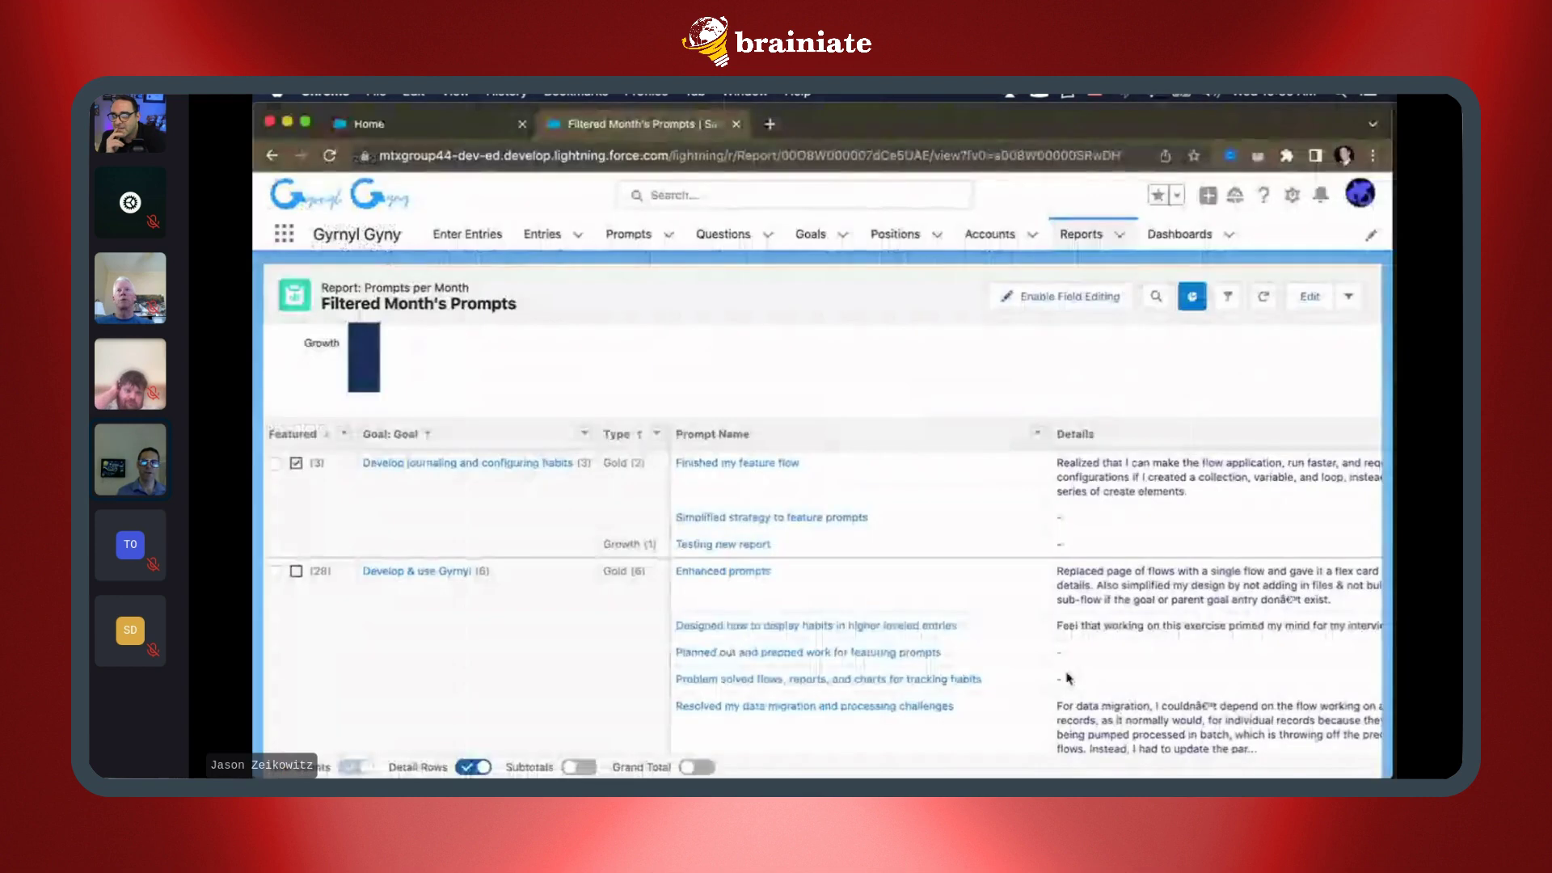
{"action": "key", "text": "ctrl+Up"}
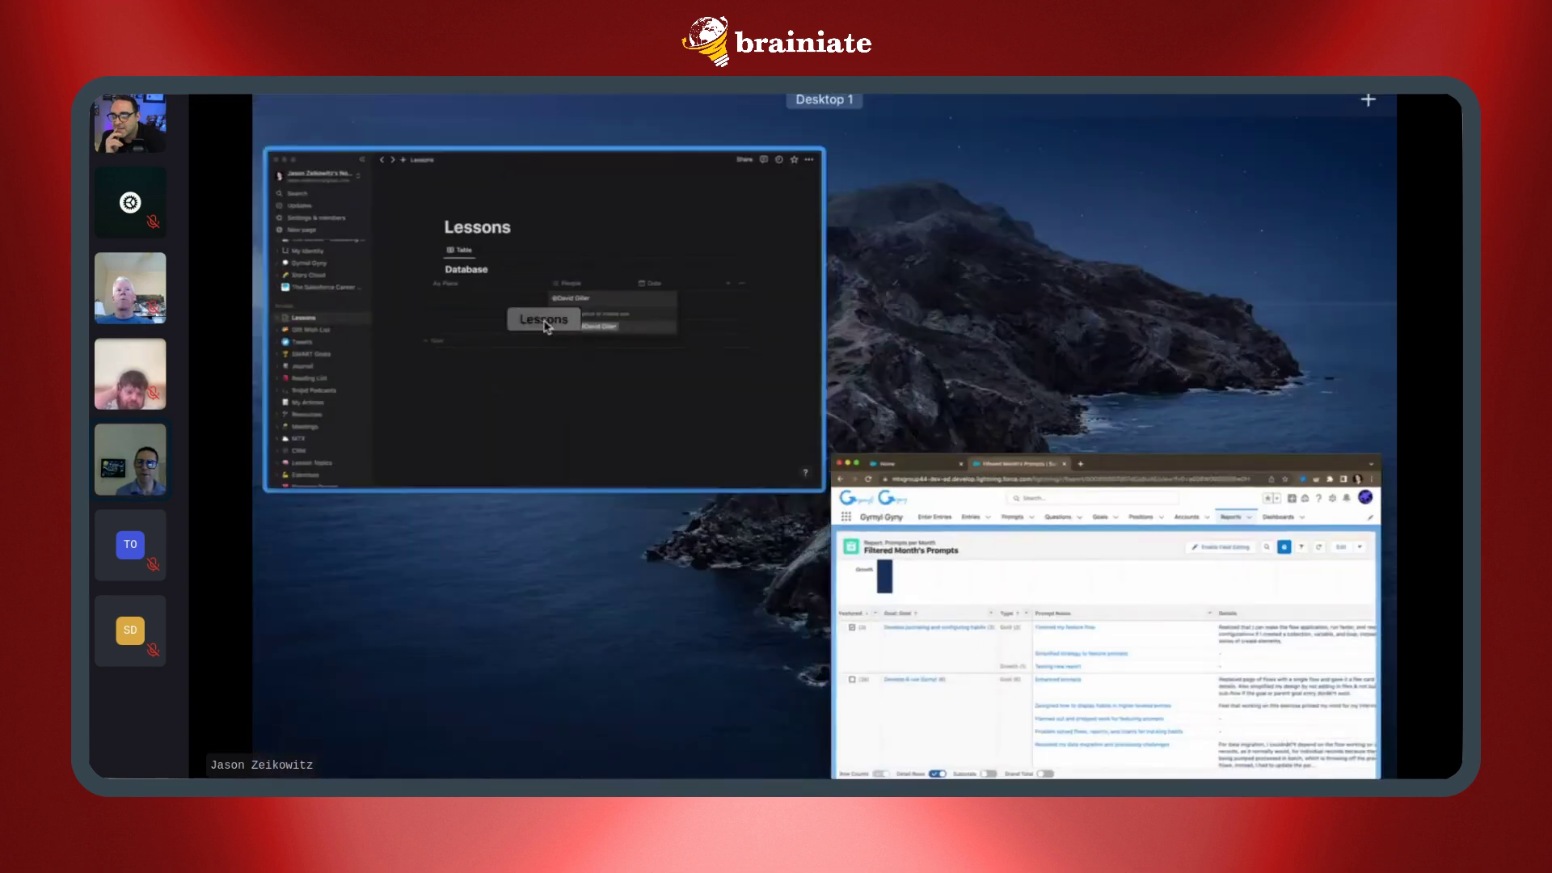
{"action": "left_click", "coordinate": [546, 325]}
{"action": "left_click", "coordinate": [899, 587]}
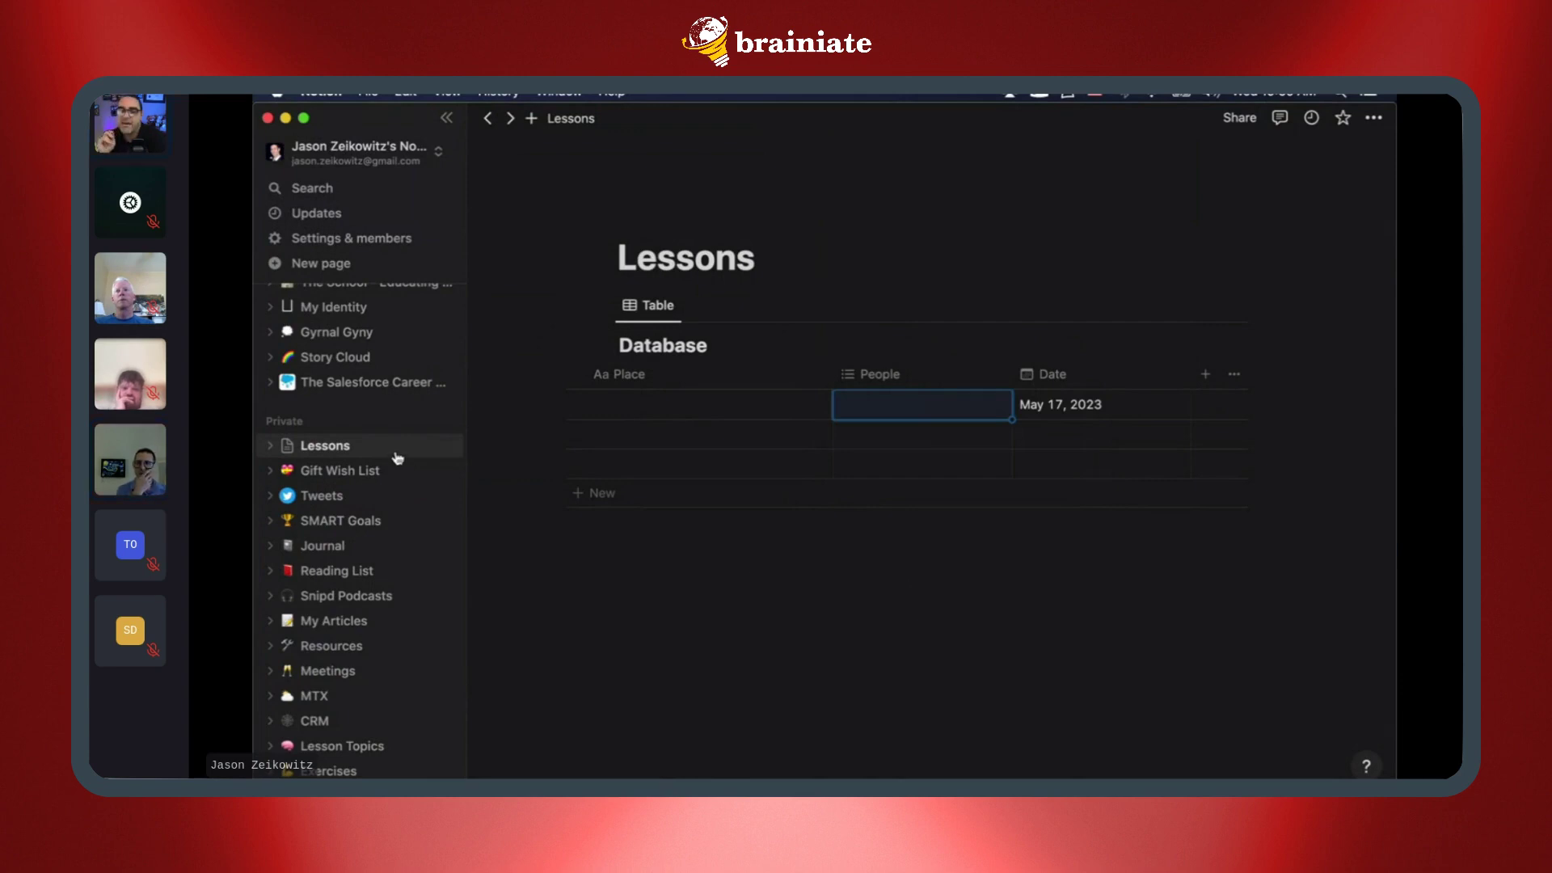
Step: Open the Gyrnal Gyny page and view its list of subpages down to the Tasks section
{"action": "scroll", "coordinate": [364, 437], "scroll_direction": "up", "scroll_amount": 2}
{"action": "left_click", "coordinate": [343, 412]}
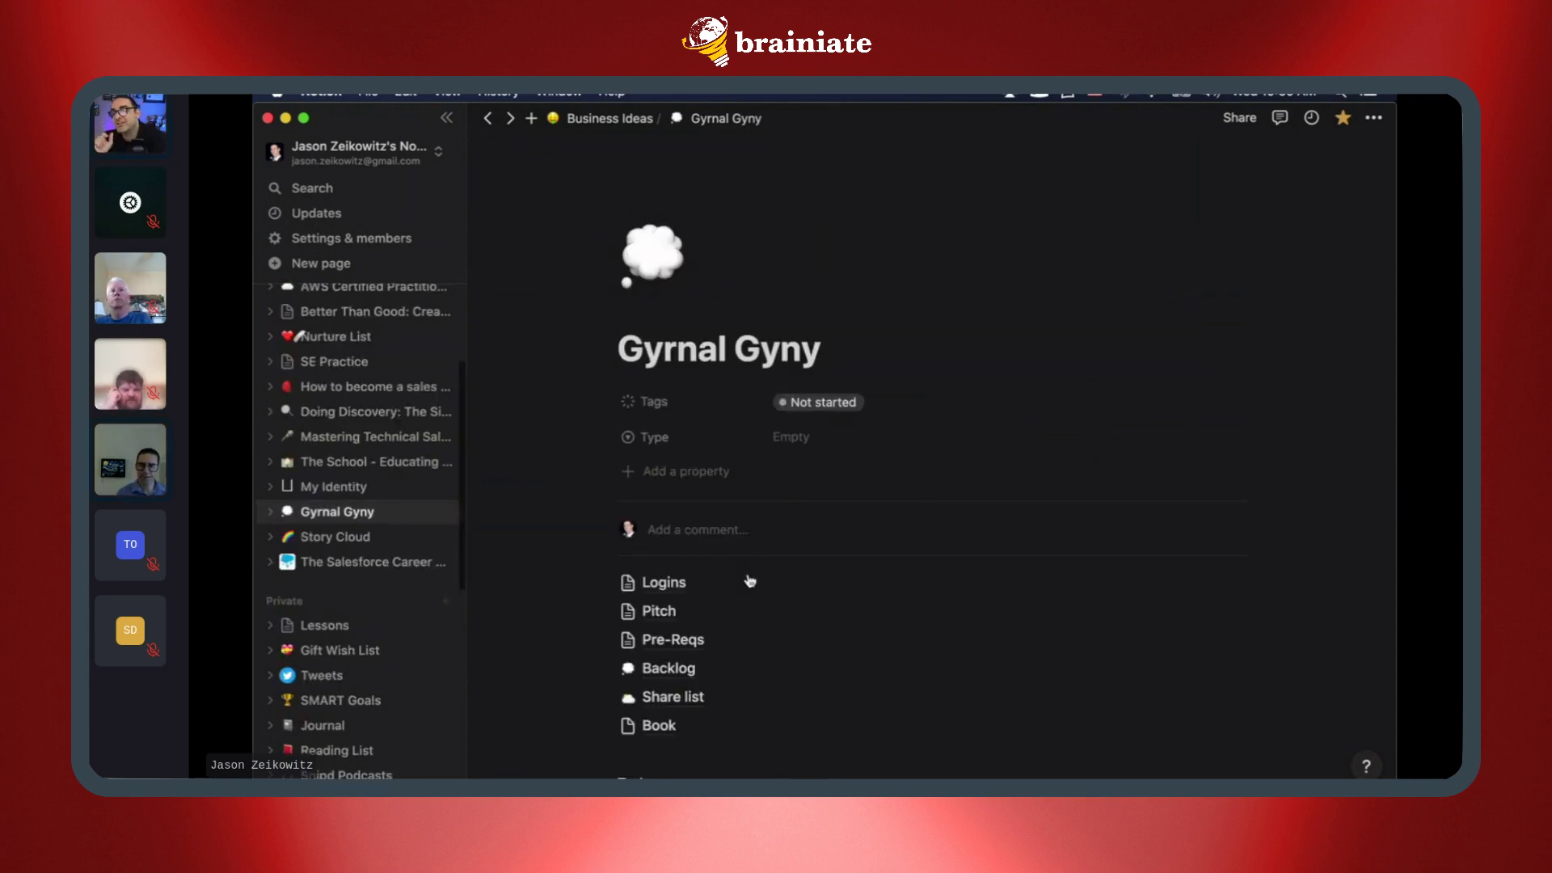
{"action": "scroll", "coordinate": [749, 586], "scroll_direction": "down", "scroll_amount": 2}
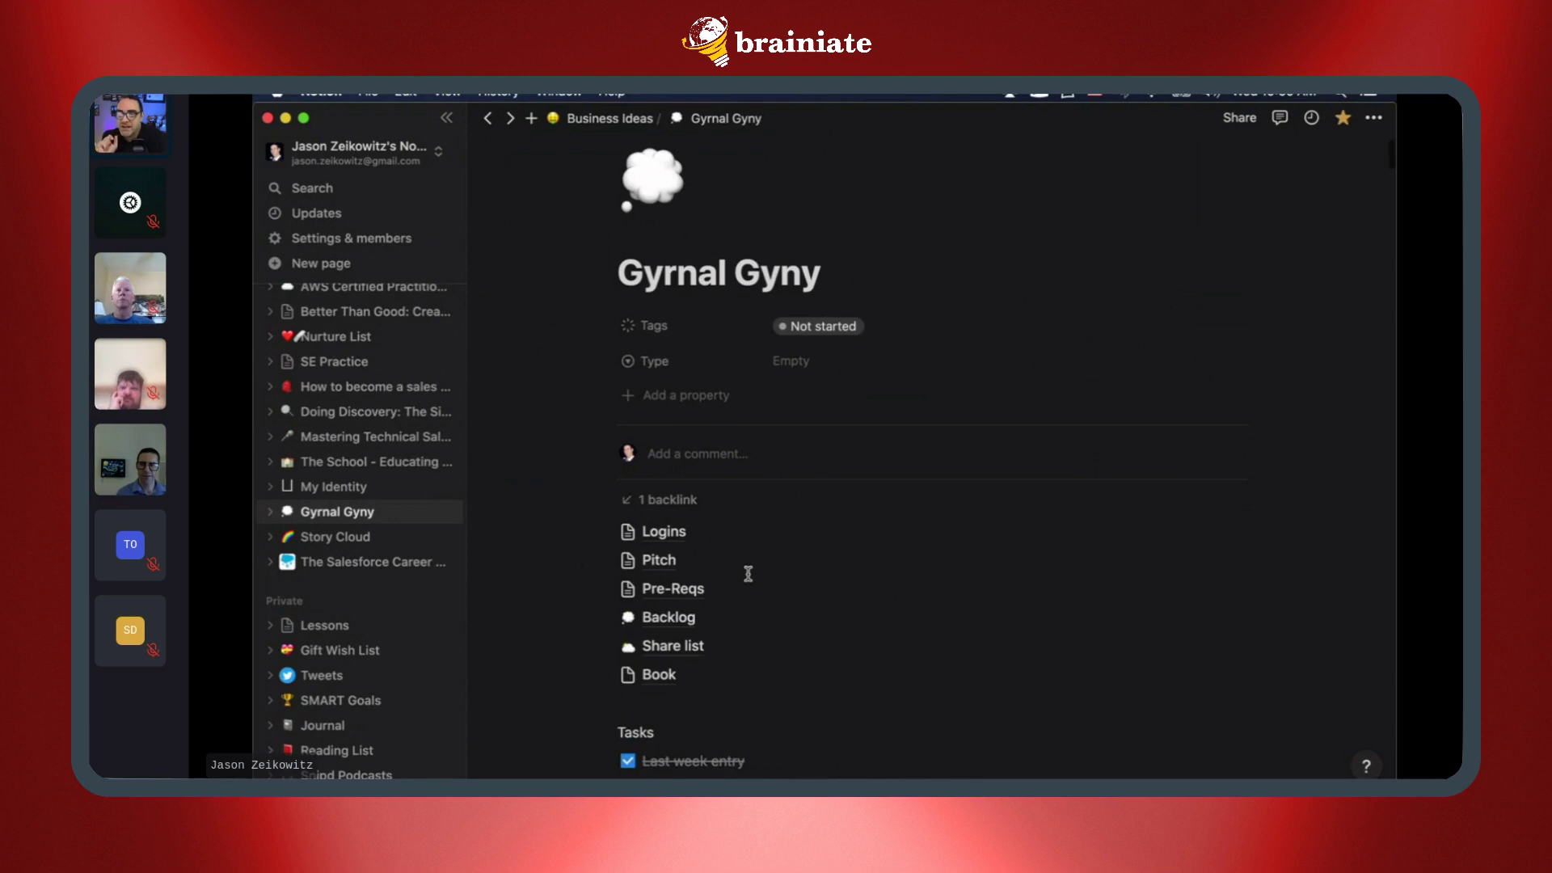
Step: Insert a full-page database on the empty line below the Book subpage link and title it Goals
{"action": "left_click", "coordinate": [652, 702]}
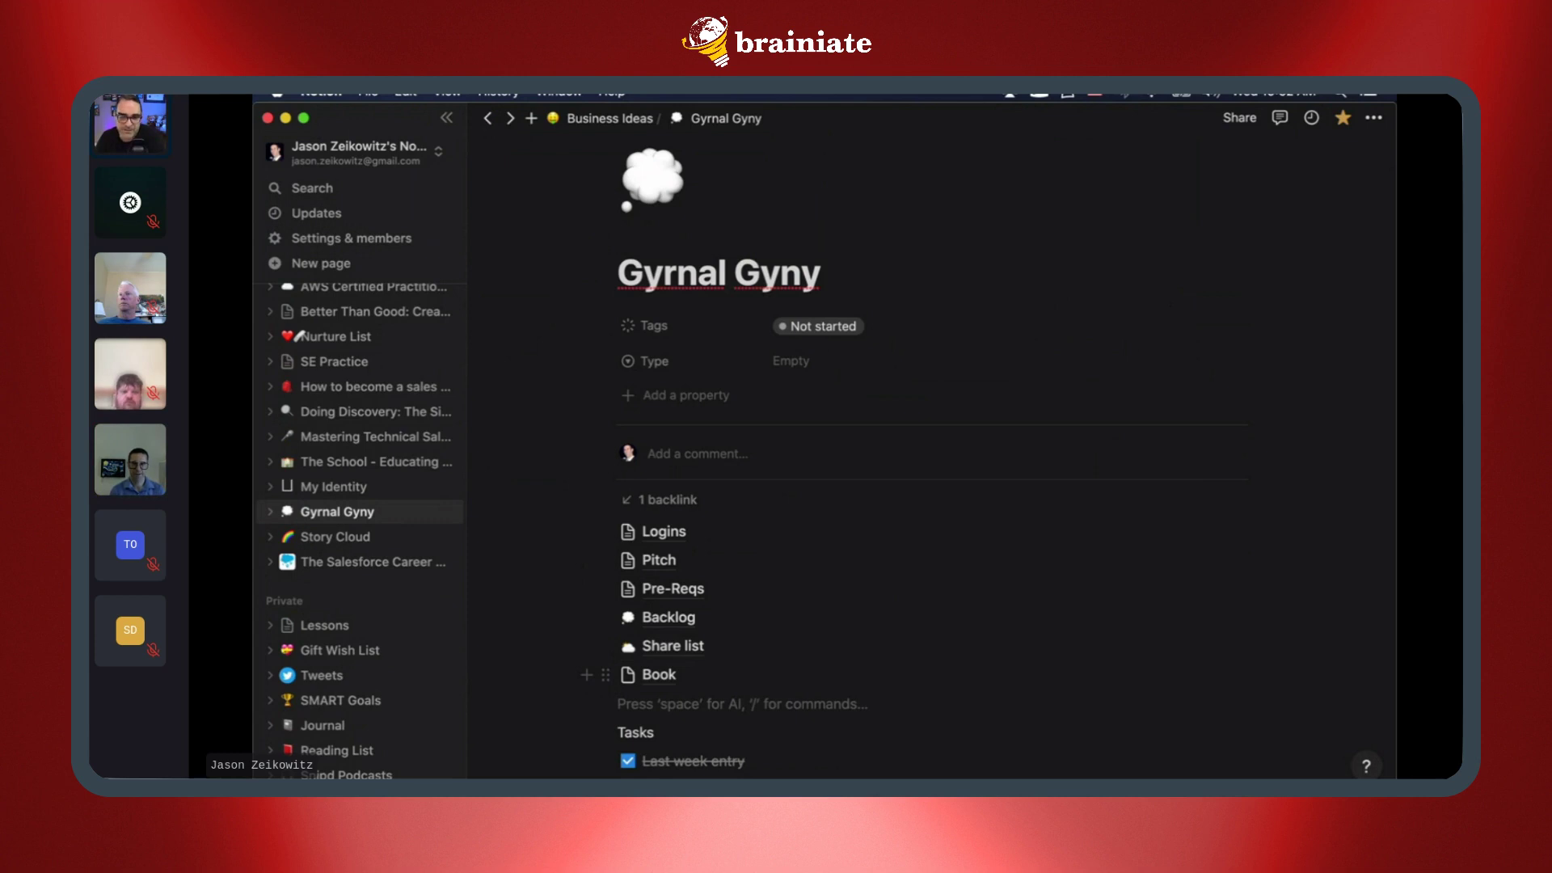
{"action": "type", "text": "/"}
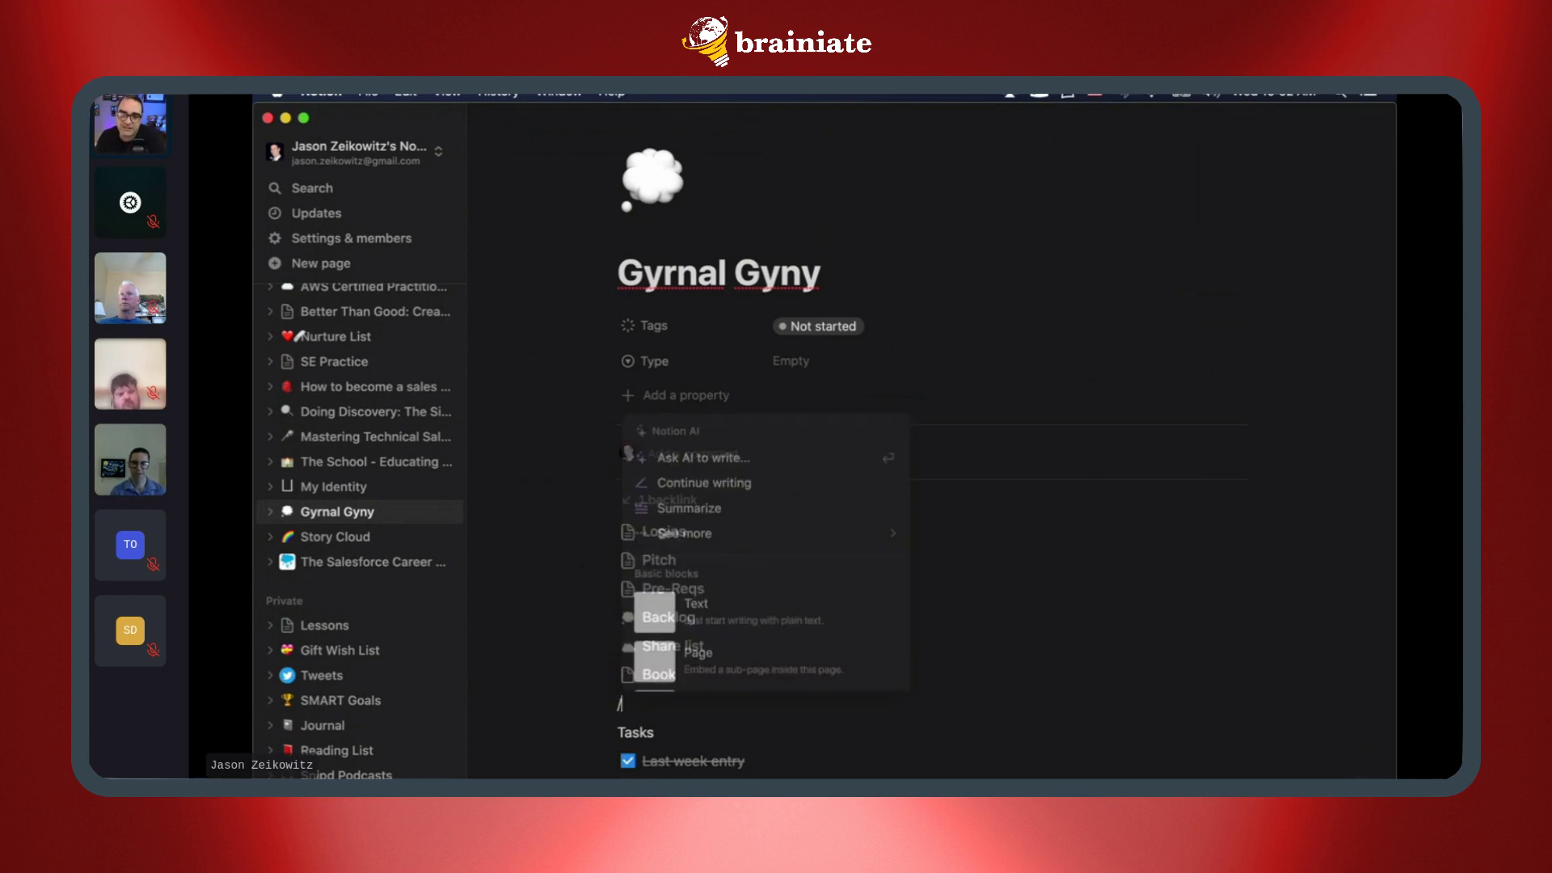
{"action": "type", "text": "data"}
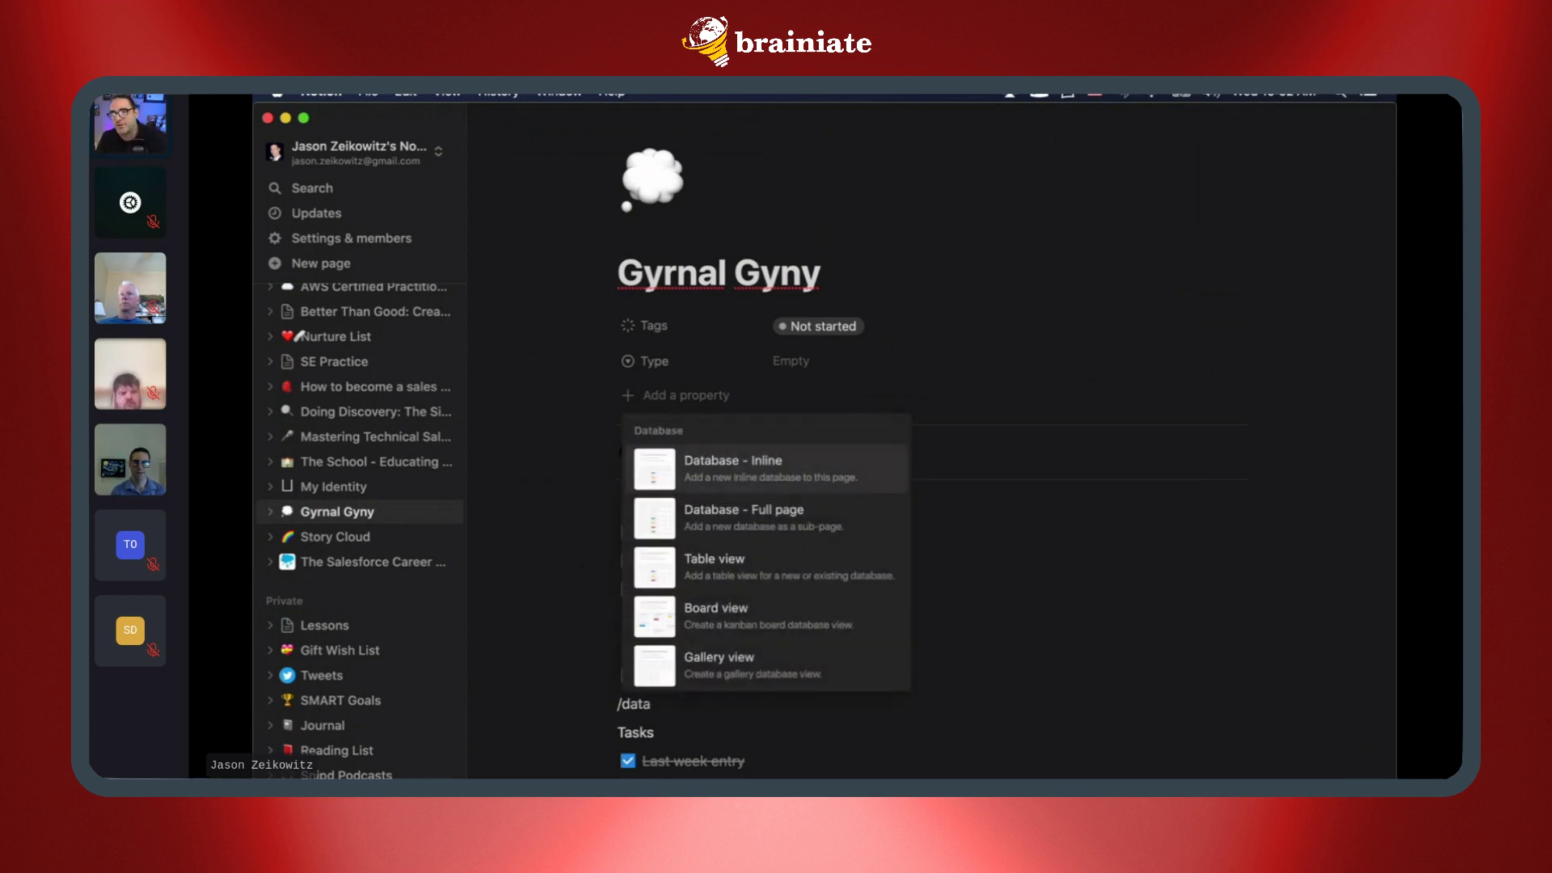
{"action": "key", "text": "Down"}
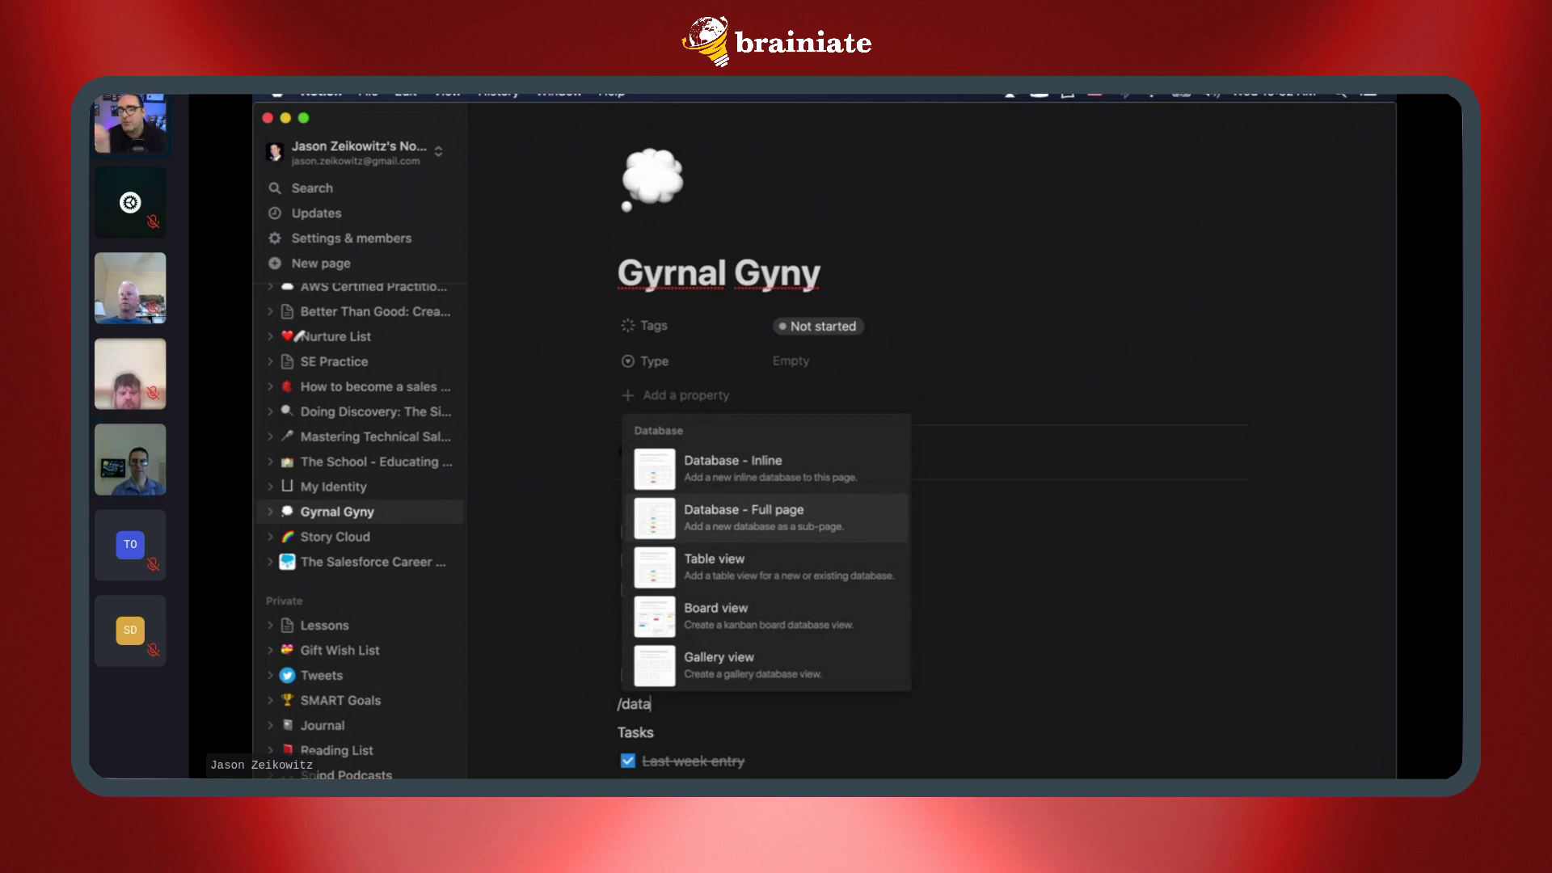
{"action": "key", "text": "Return"}
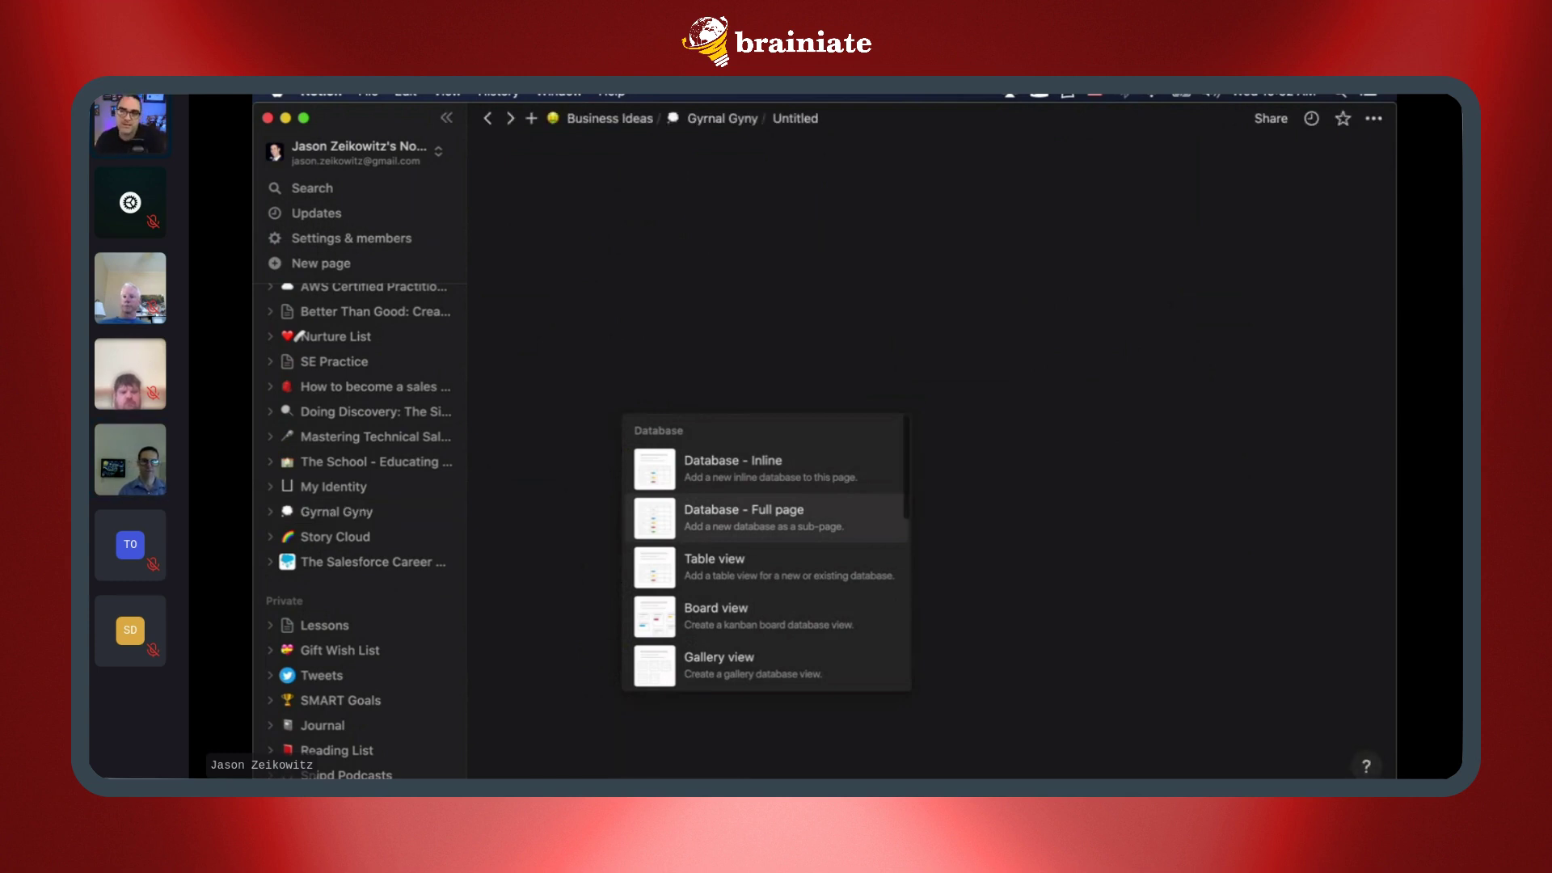
{"action": "type", "text": "Goals"}
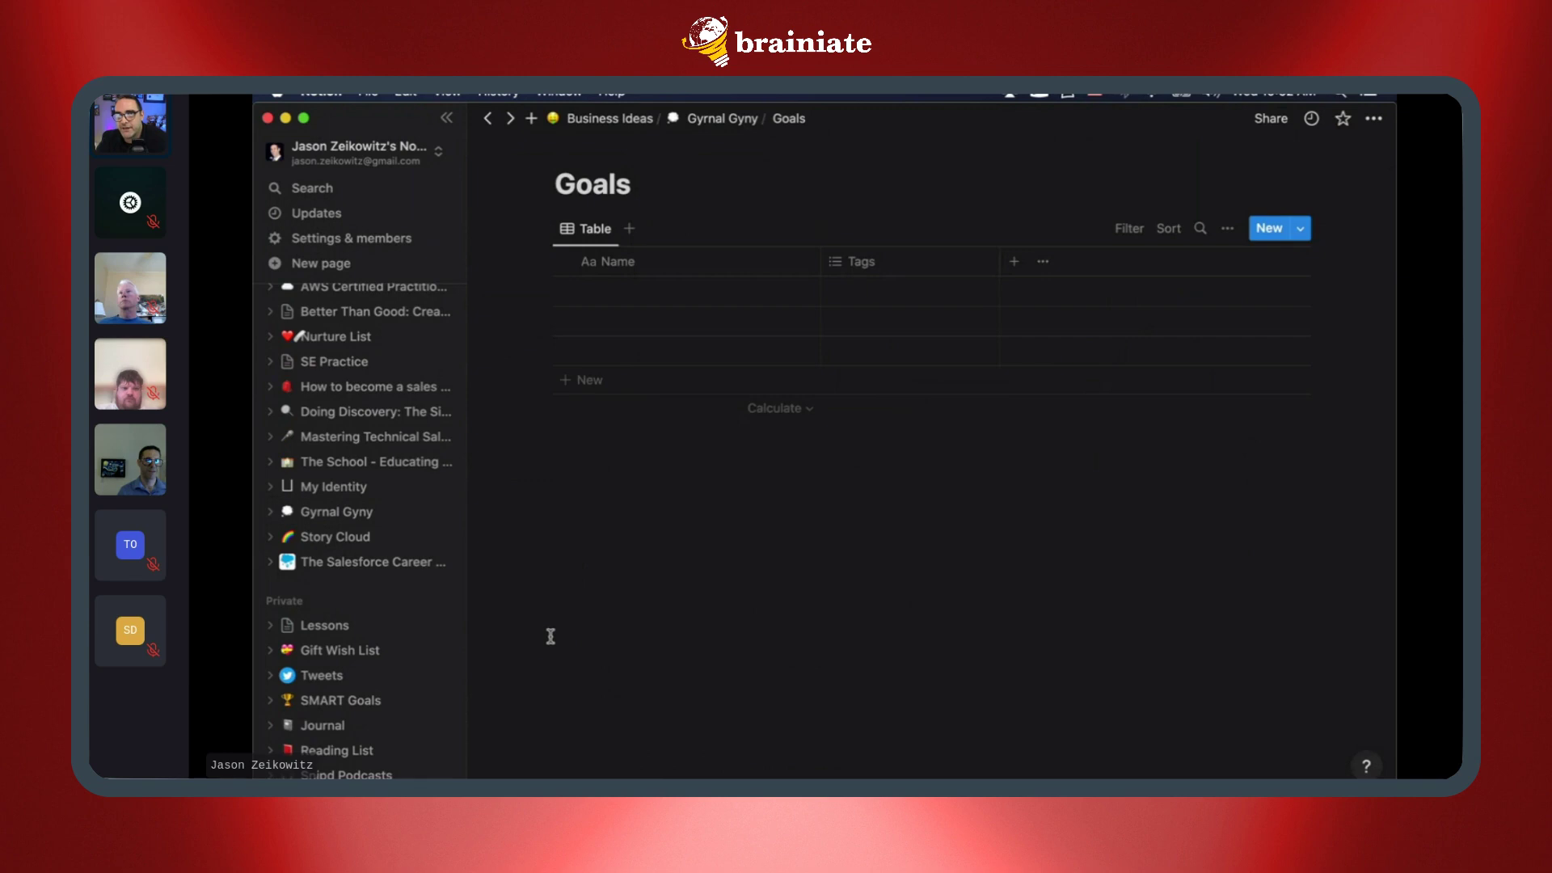
Step: Expand the new database's title to "Gyrnyl Goals Database"
{"action": "left_click", "coordinate": [554, 183]}
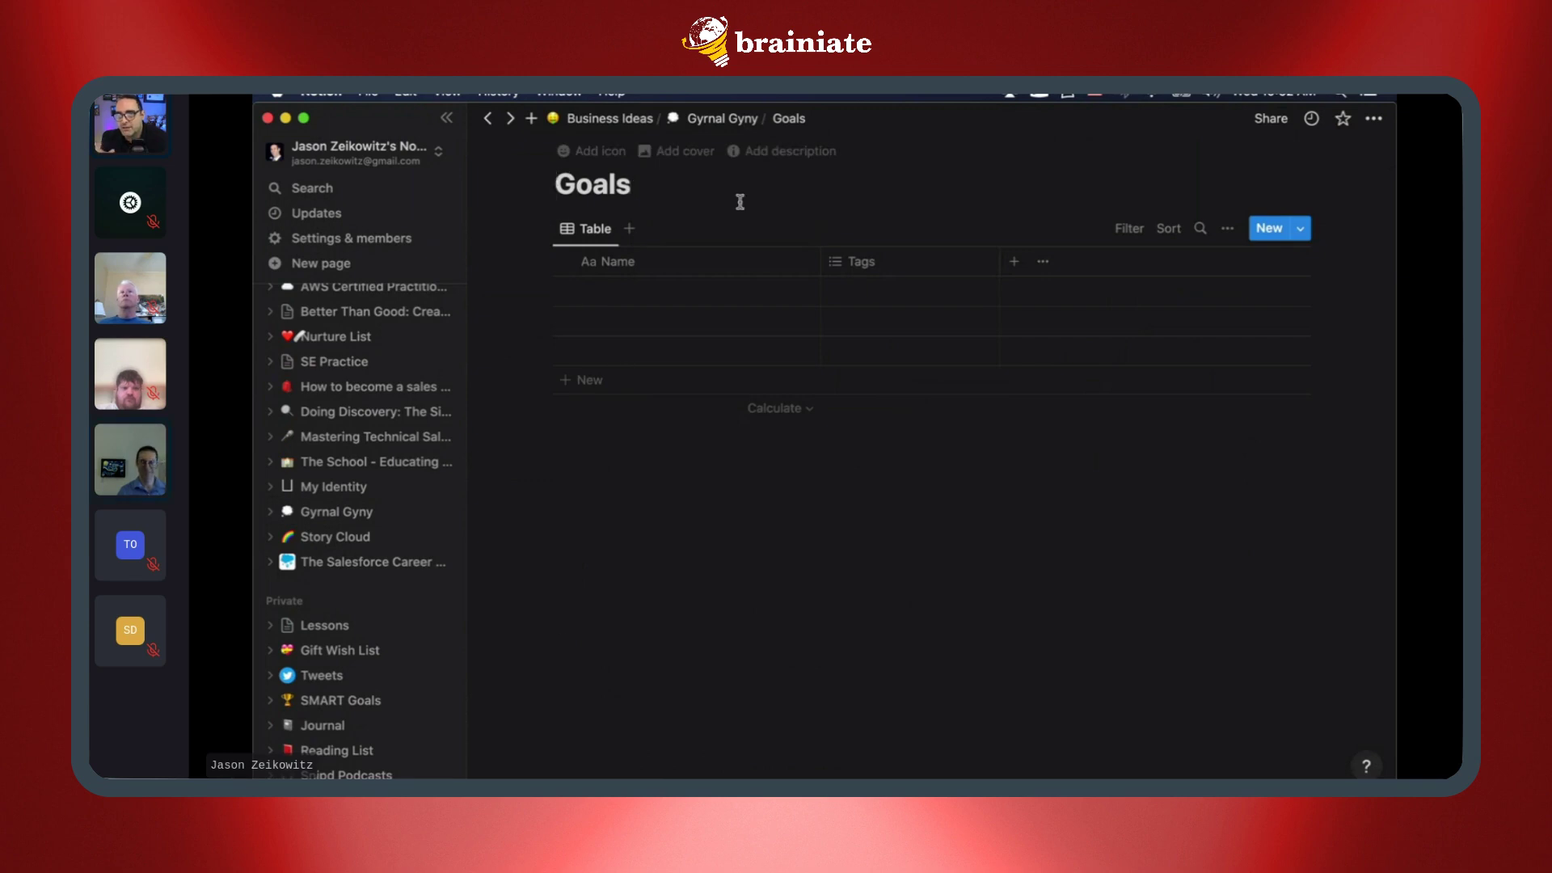
{"action": "type", "text": "Grynyl"}
{"action": "key", "text": "BackSpace"}
{"action": "key", "text": "BackSpace"}
{"action": "key", "text": "BackSpace"}
{"action": "key", "text": "BackSpace"}
{"action": "key", "text": "BackSpace"}
{"action": "key", "text": "BackSpace"}
{"action": "key", "text": "BackSpace"}
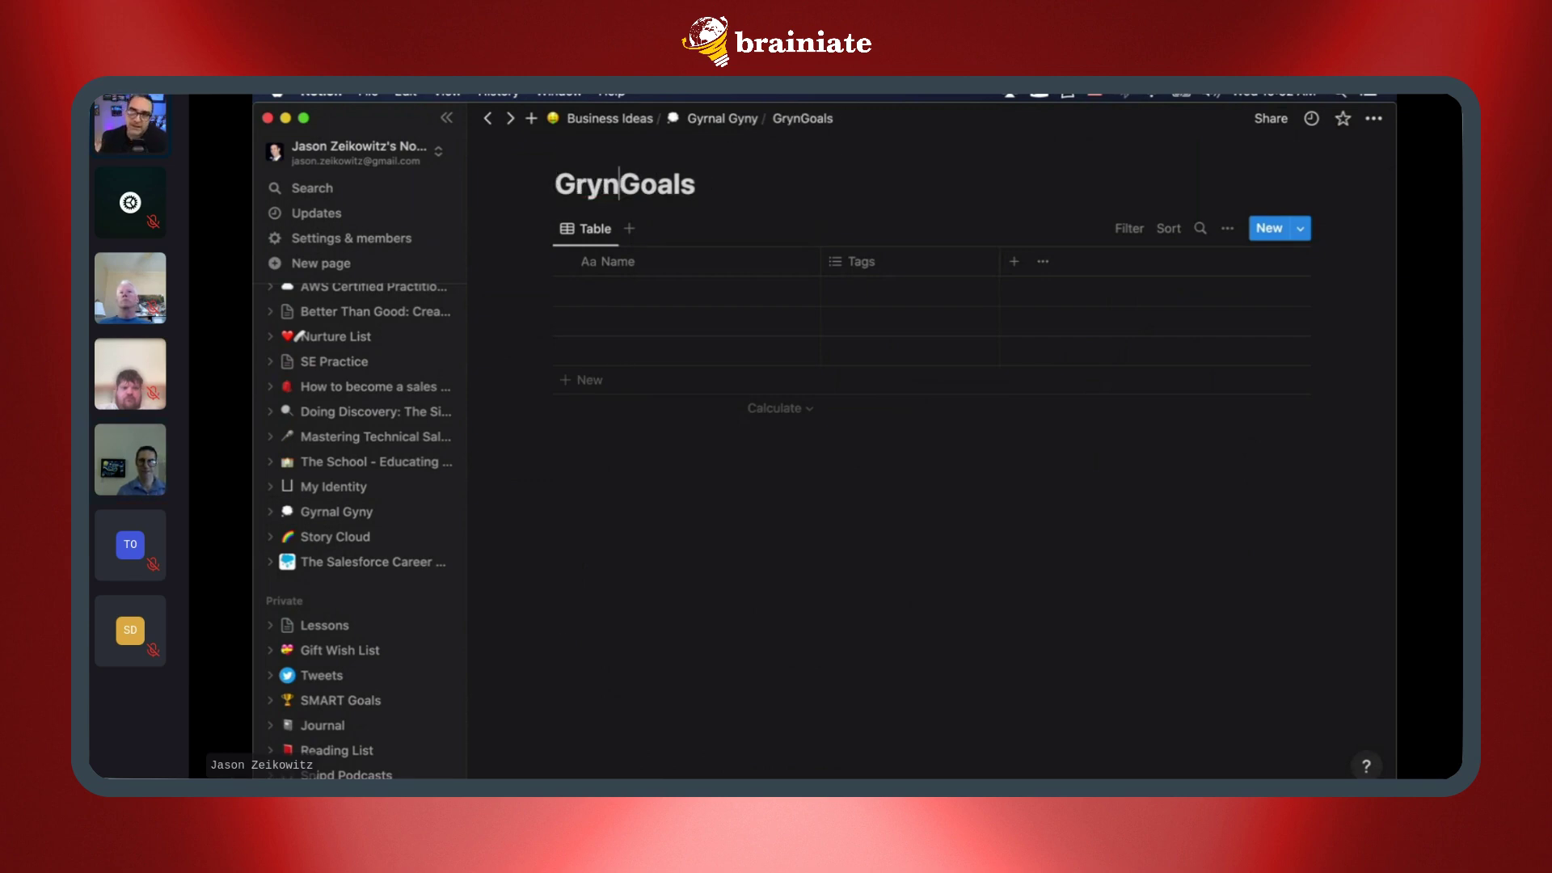
{"action": "type", "text": "Gyrnyl"}
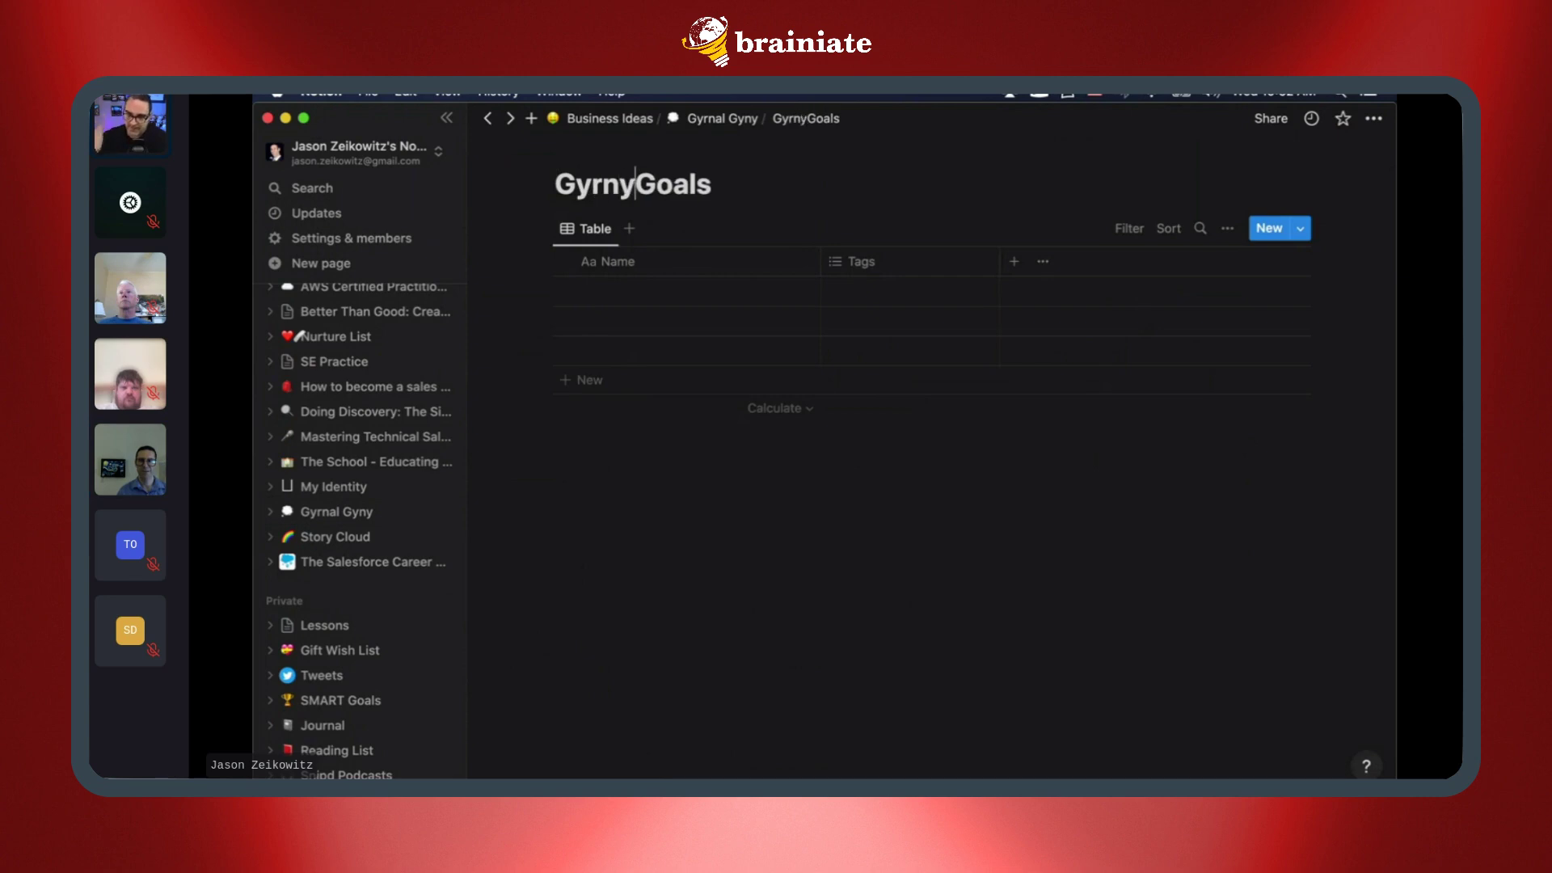
{"action": "left_click", "coordinate": [726, 184]}
{"action": "type", "text": "Database"}
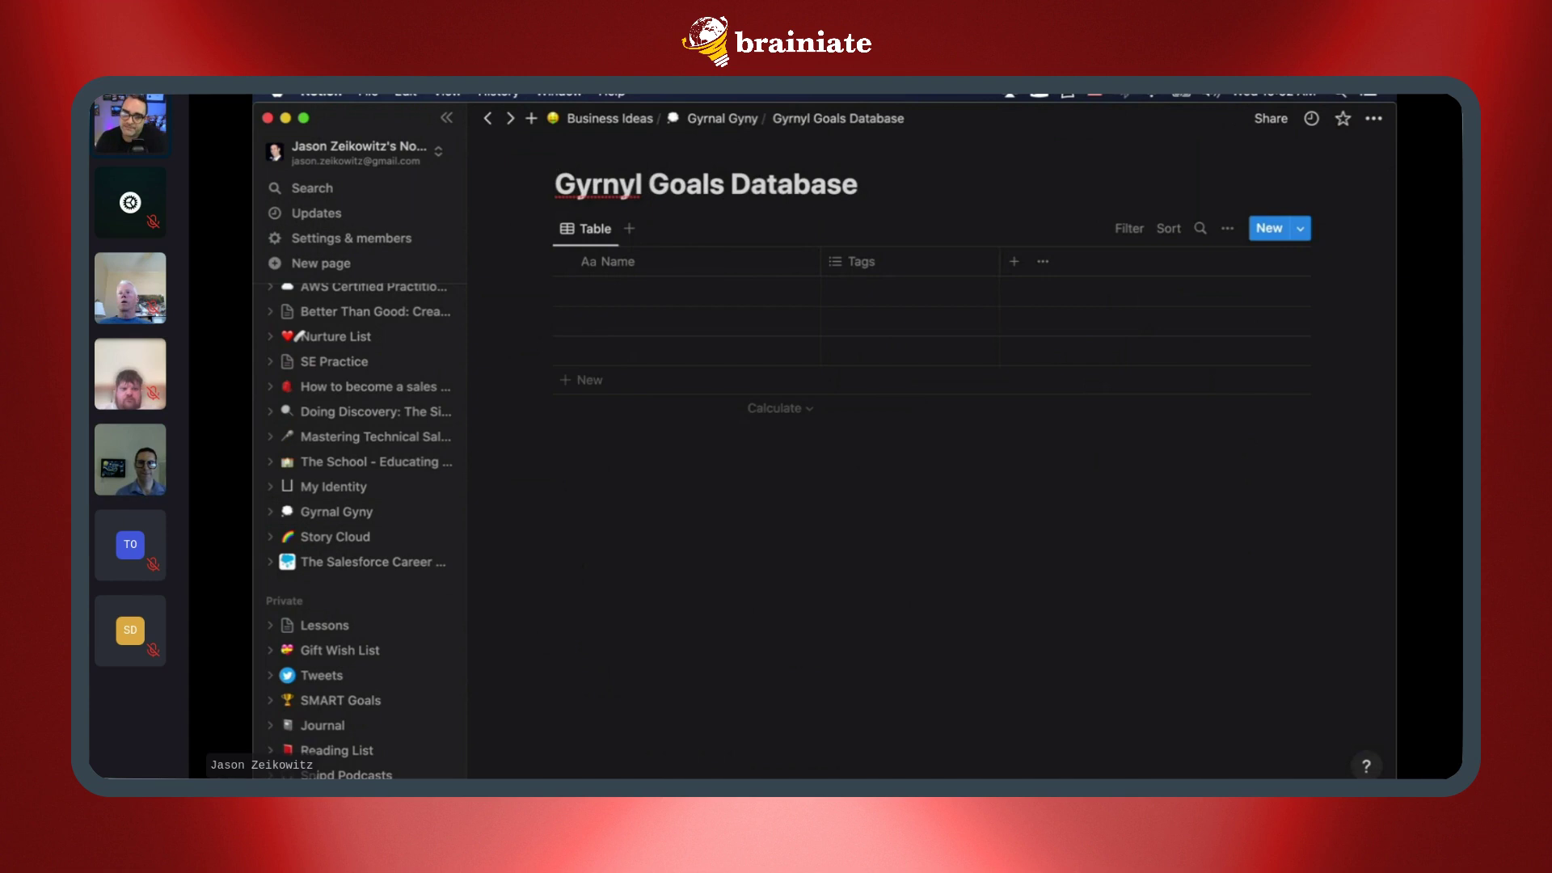
Step: Add a Relation property named "Parent Goal" that links Gyrnyl Goals Database to itself
{"action": "left_click", "coordinate": [1016, 263]}
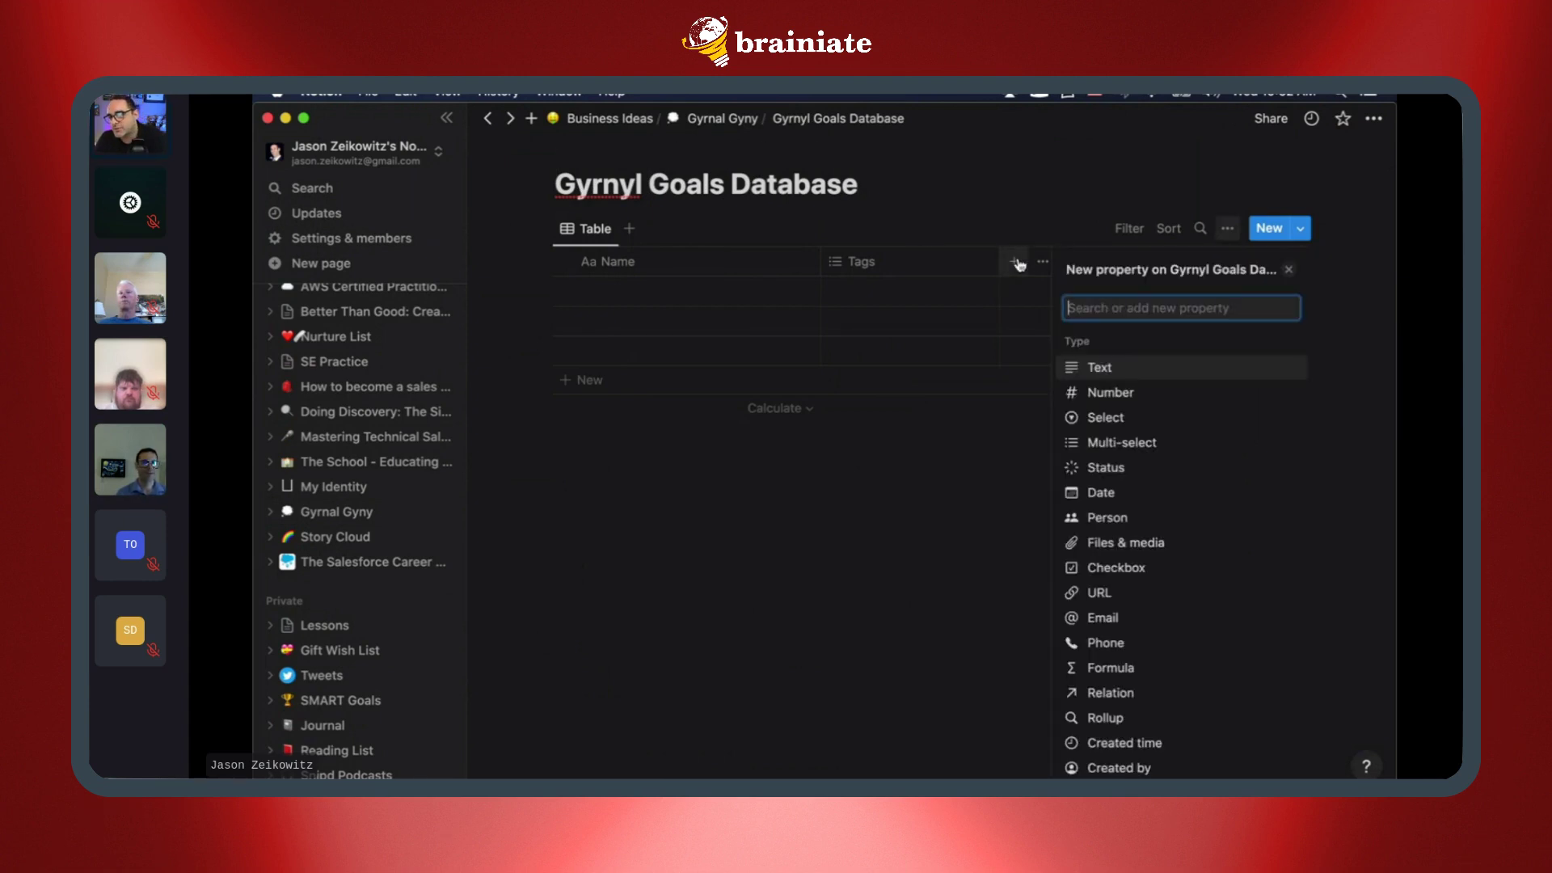
{"action": "type", "text": "relat"}
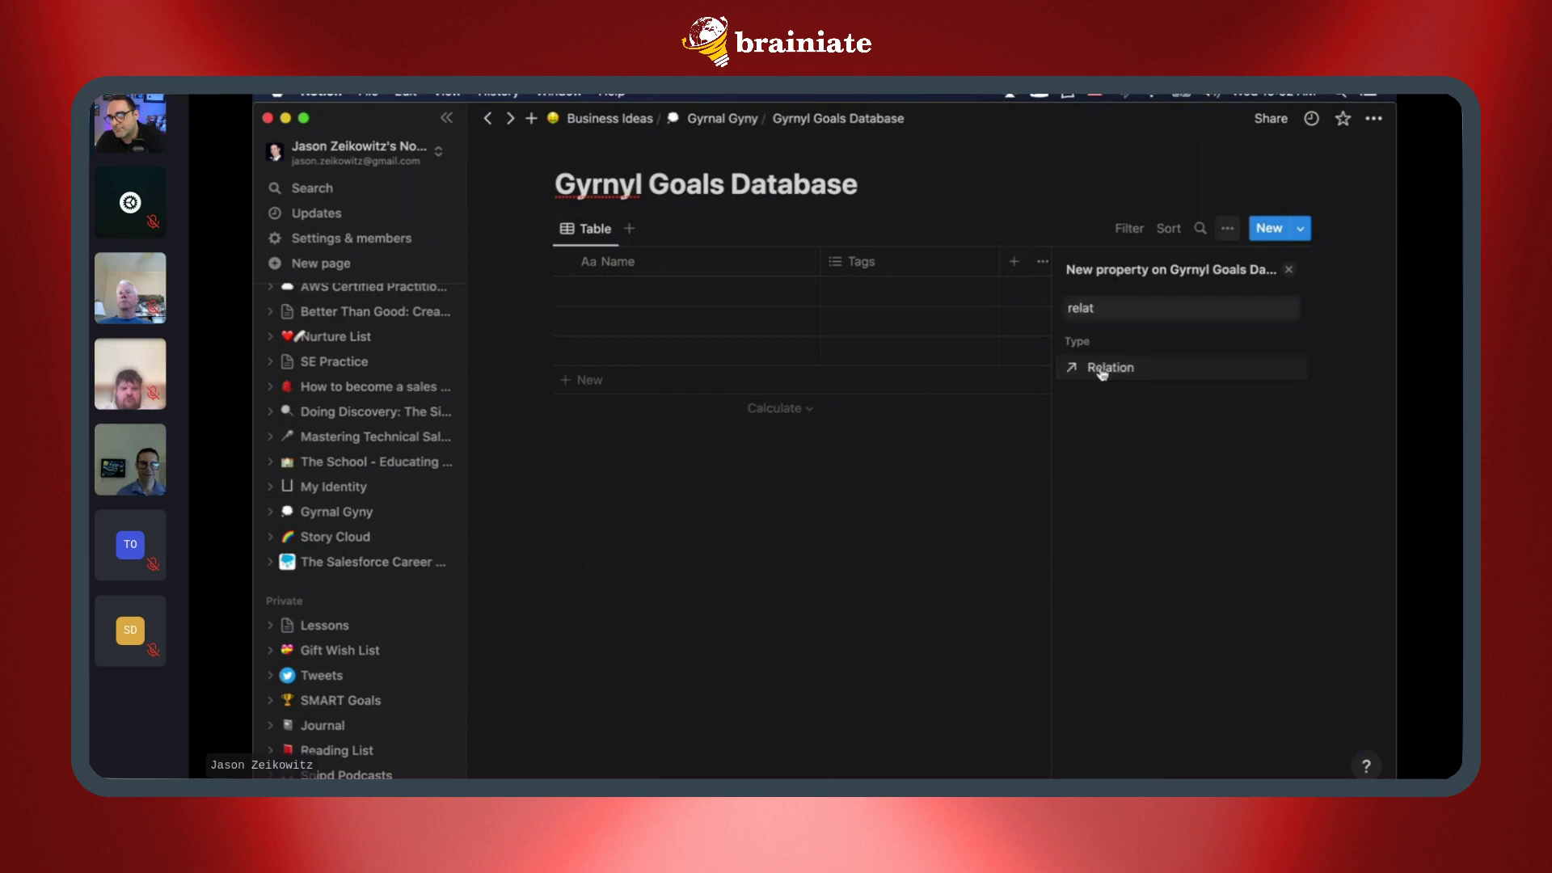
{"action": "left_click", "coordinate": [1101, 367]}
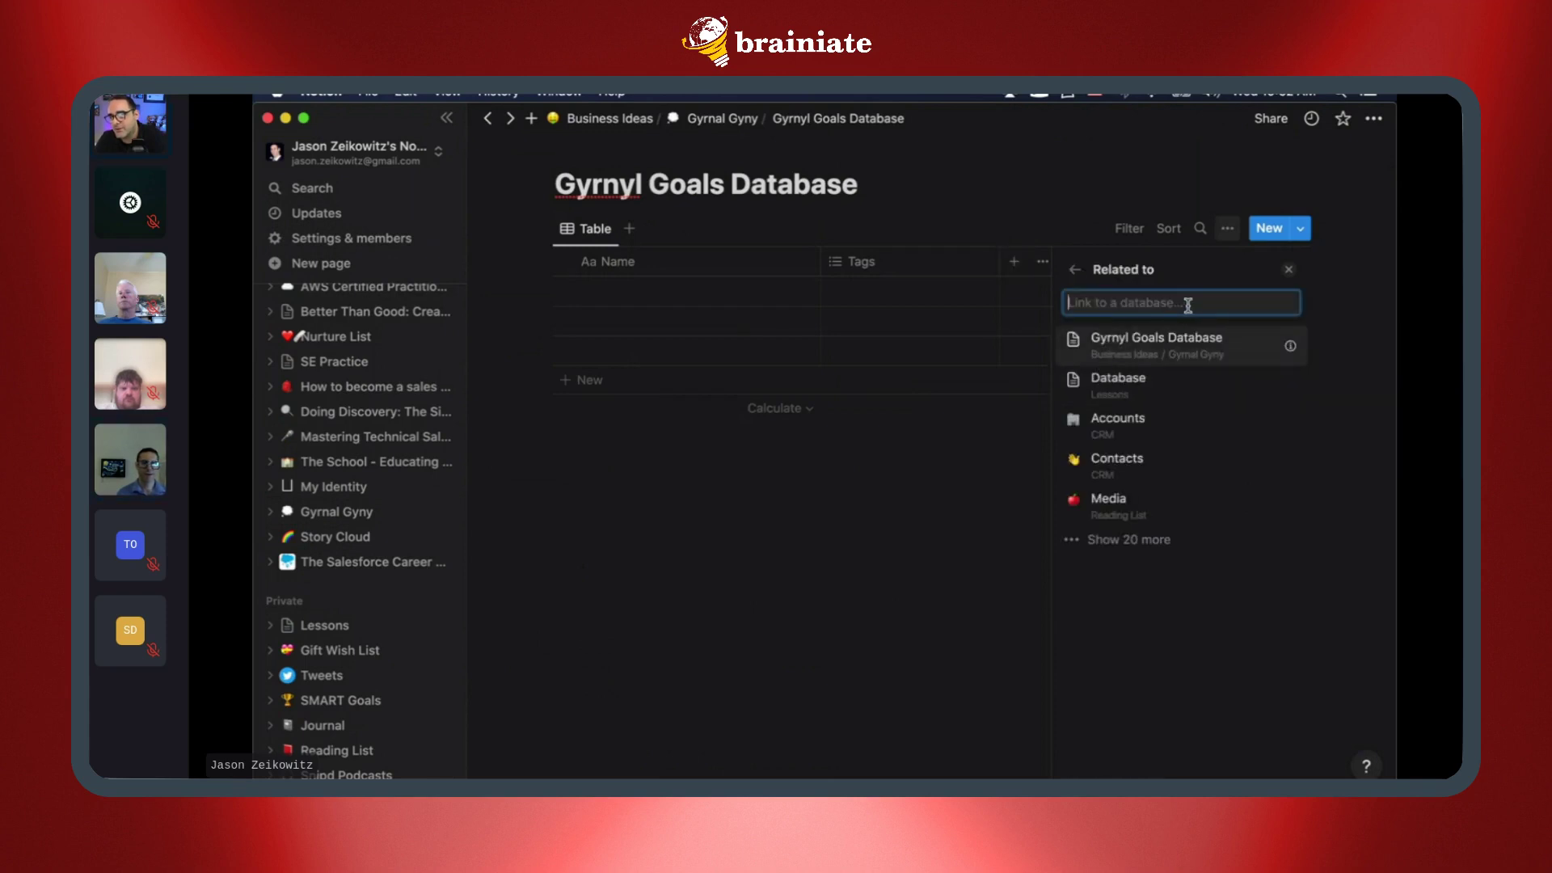
{"action": "left_click", "coordinate": [1179, 337]}
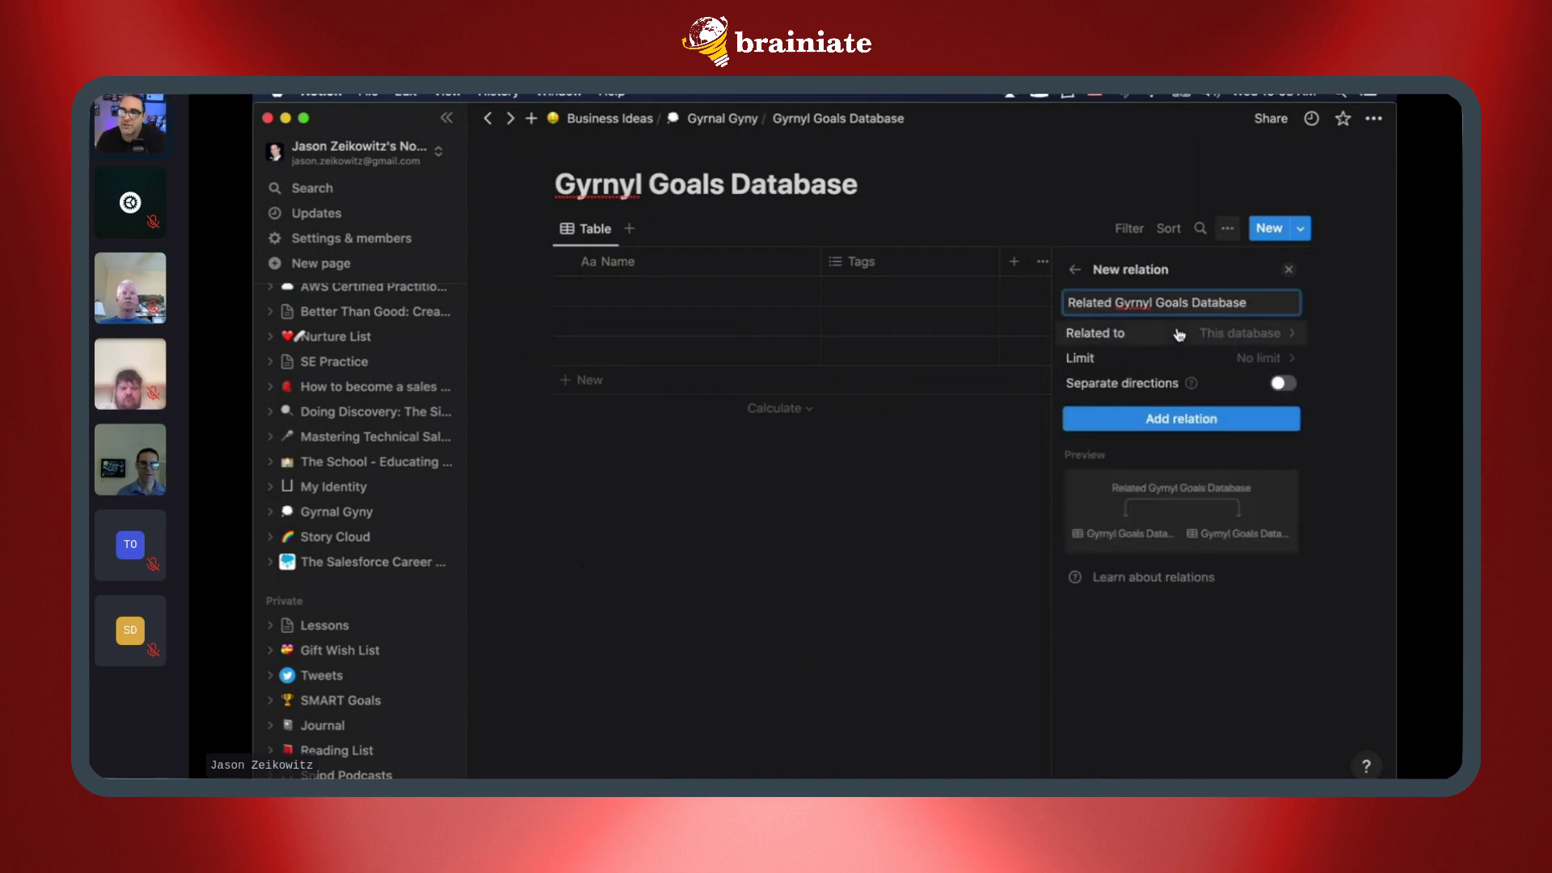
{"action": "key", "text": "super+a"}
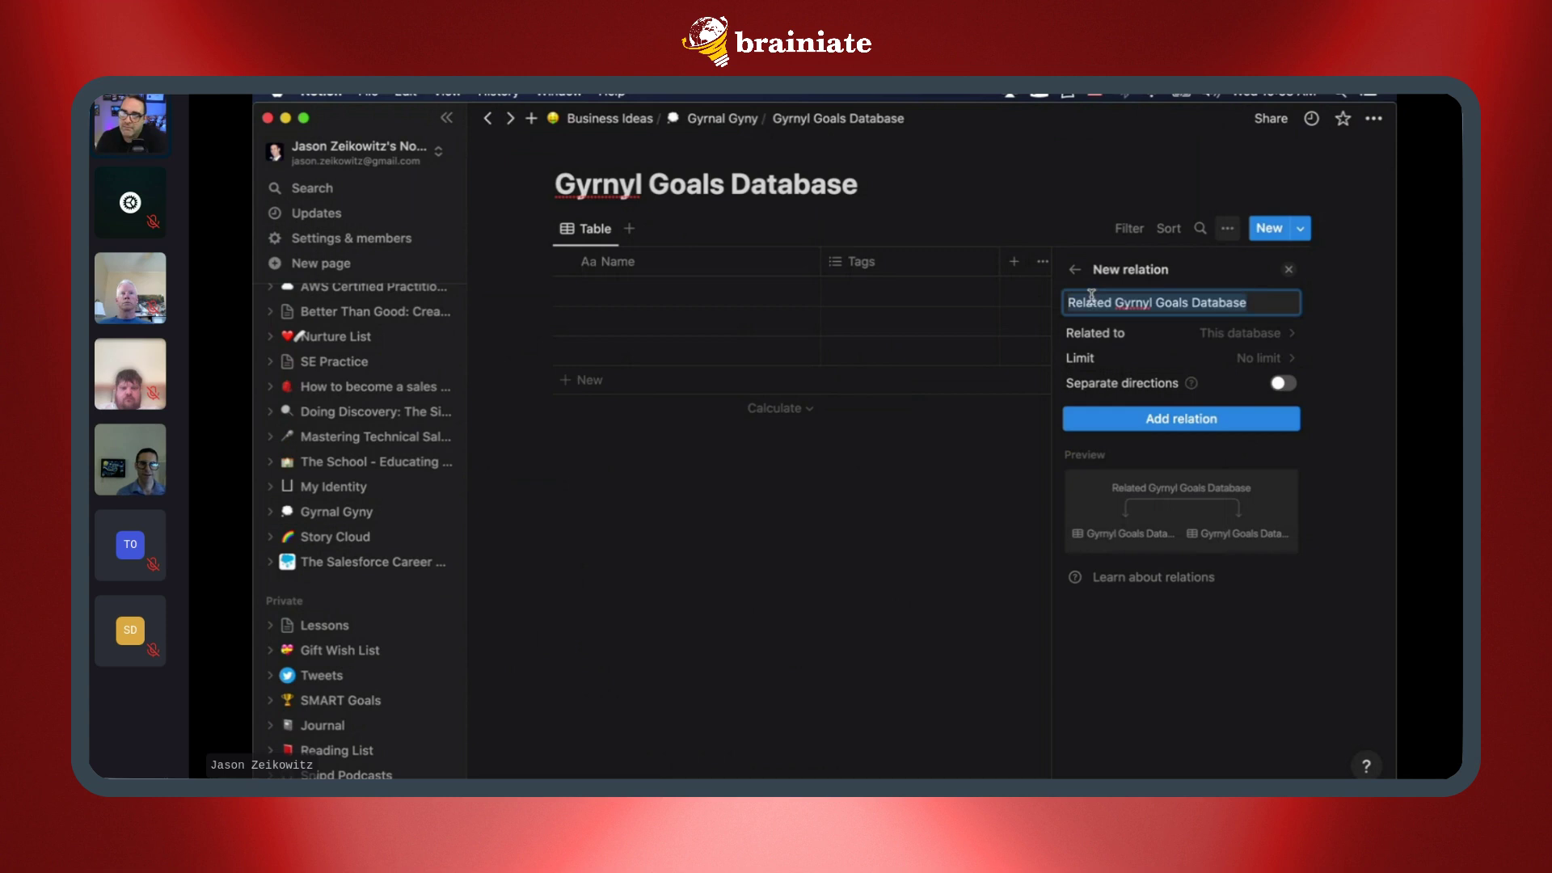
{"action": "type", "text": "Parent Goal"}
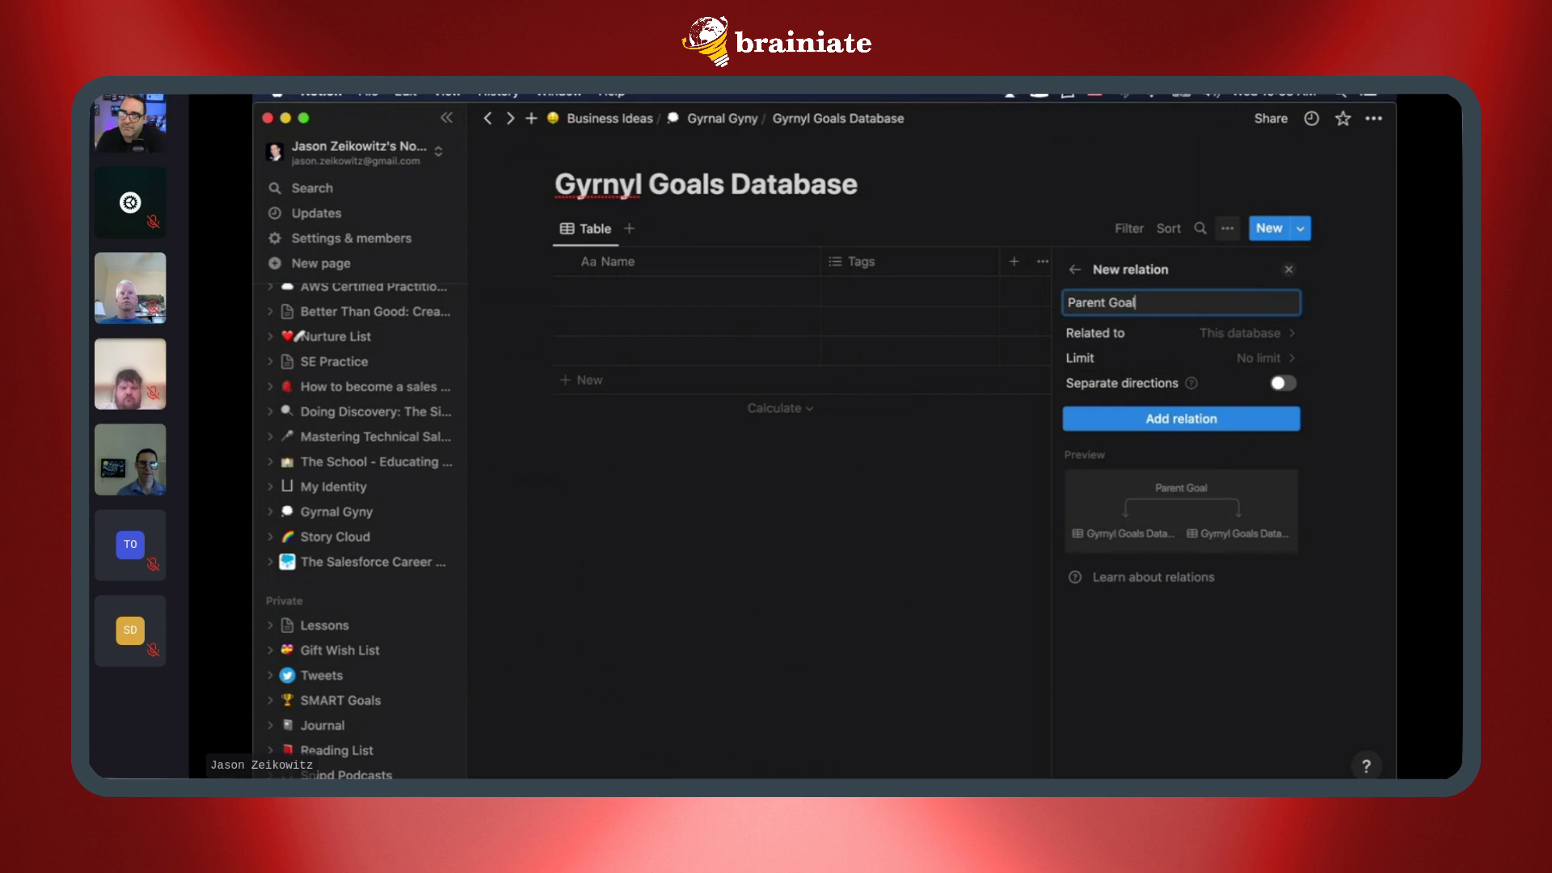
{"action": "left_click", "coordinate": [1170, 428]}
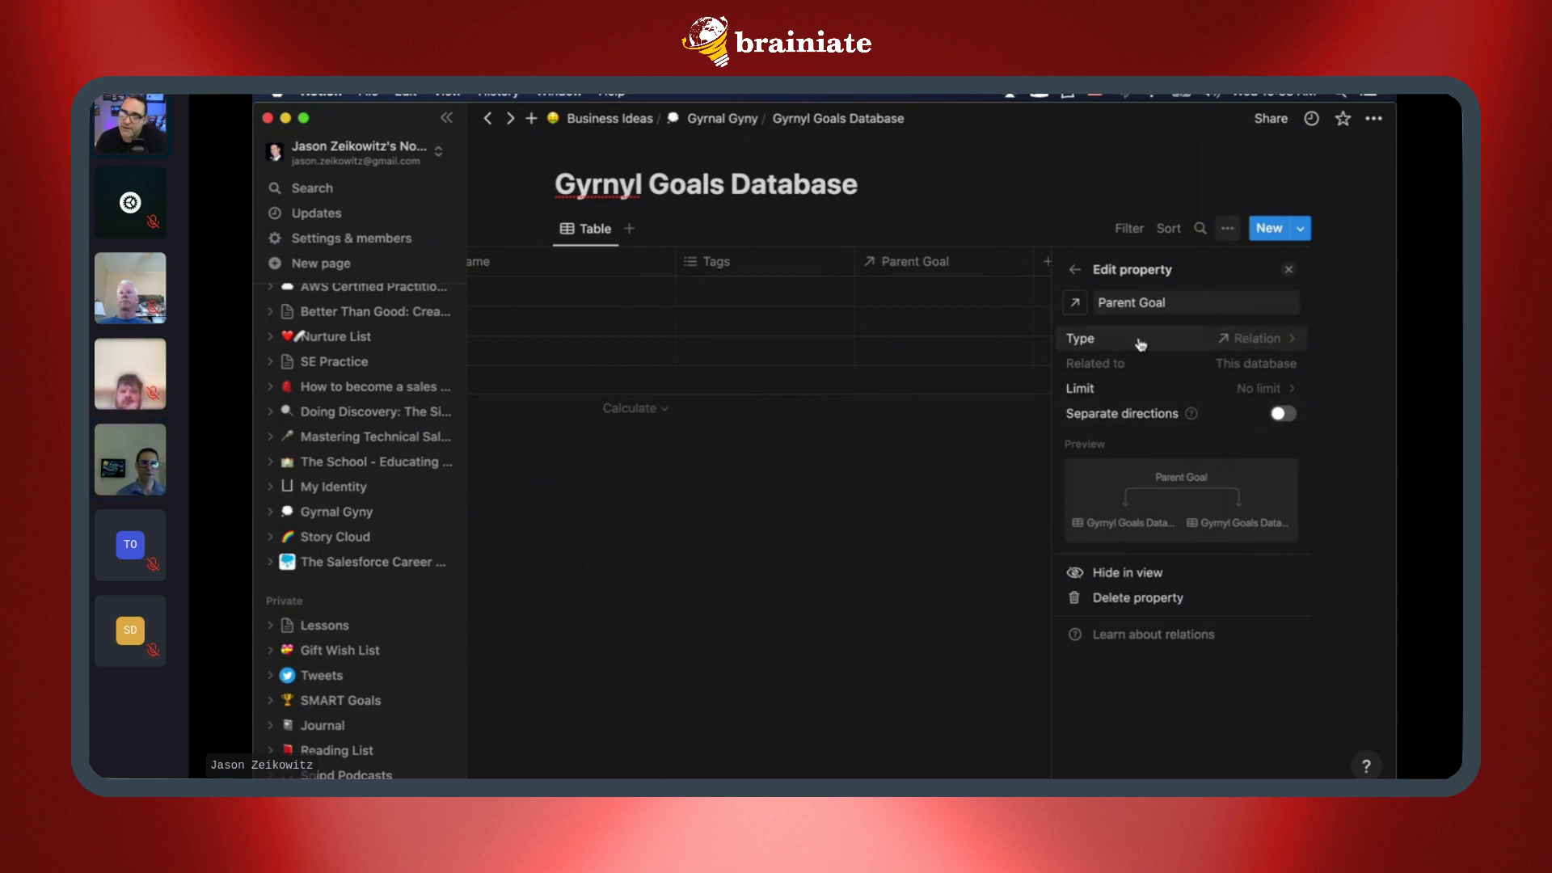
{"action": "scroll", "coordinate": [647, 291], "scroll_direction": "left", "scroll_amount": 3}
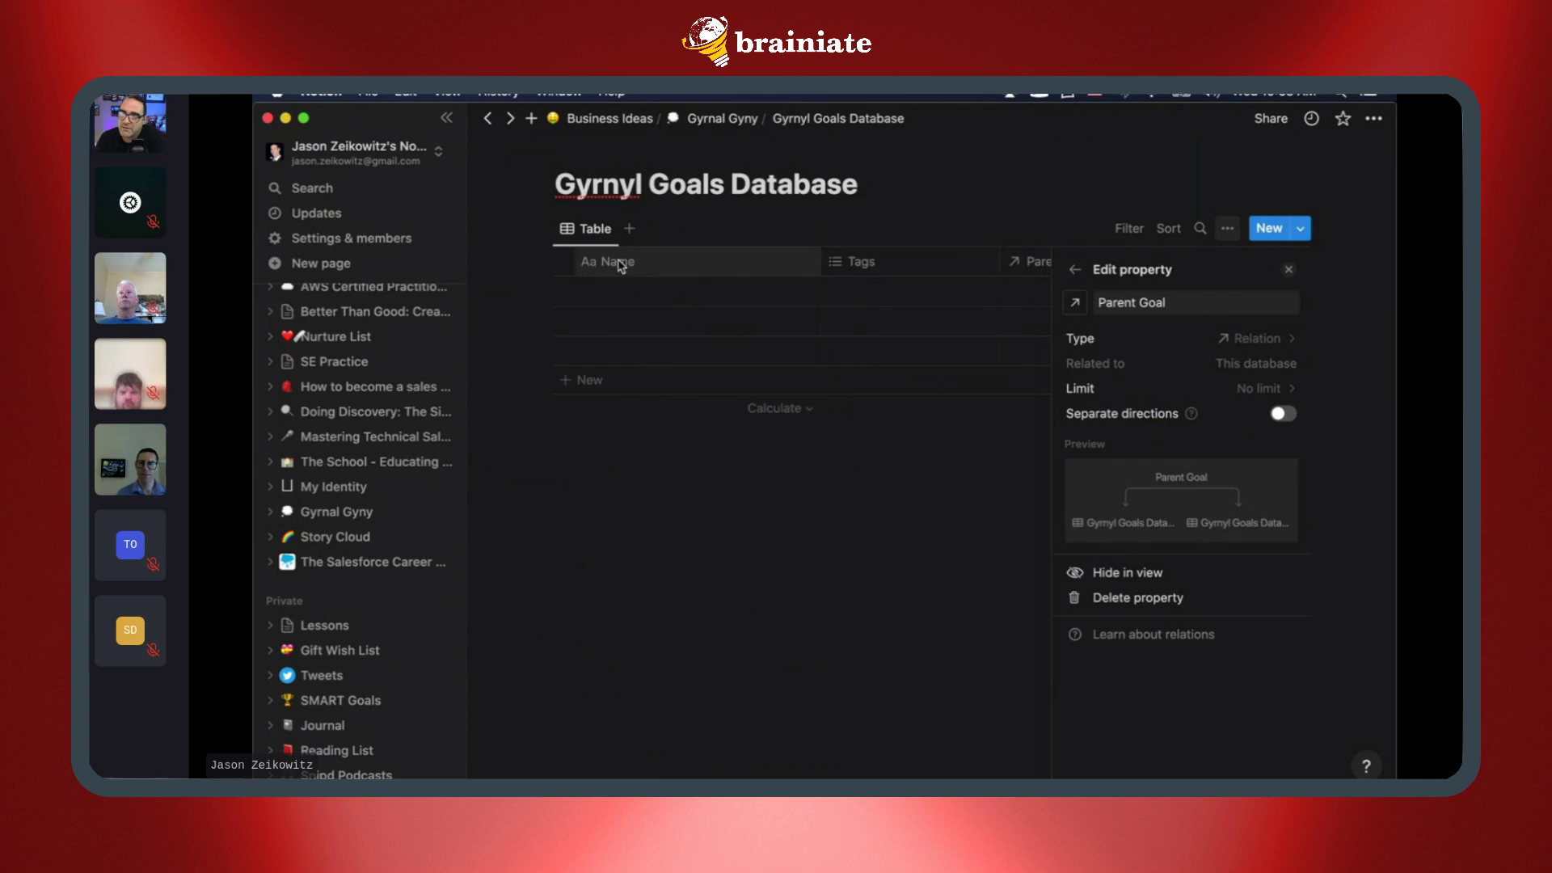
Step: Rename the database's Name property to "Goal"
{"action": "left_click", "coordinate": [620, 265]}
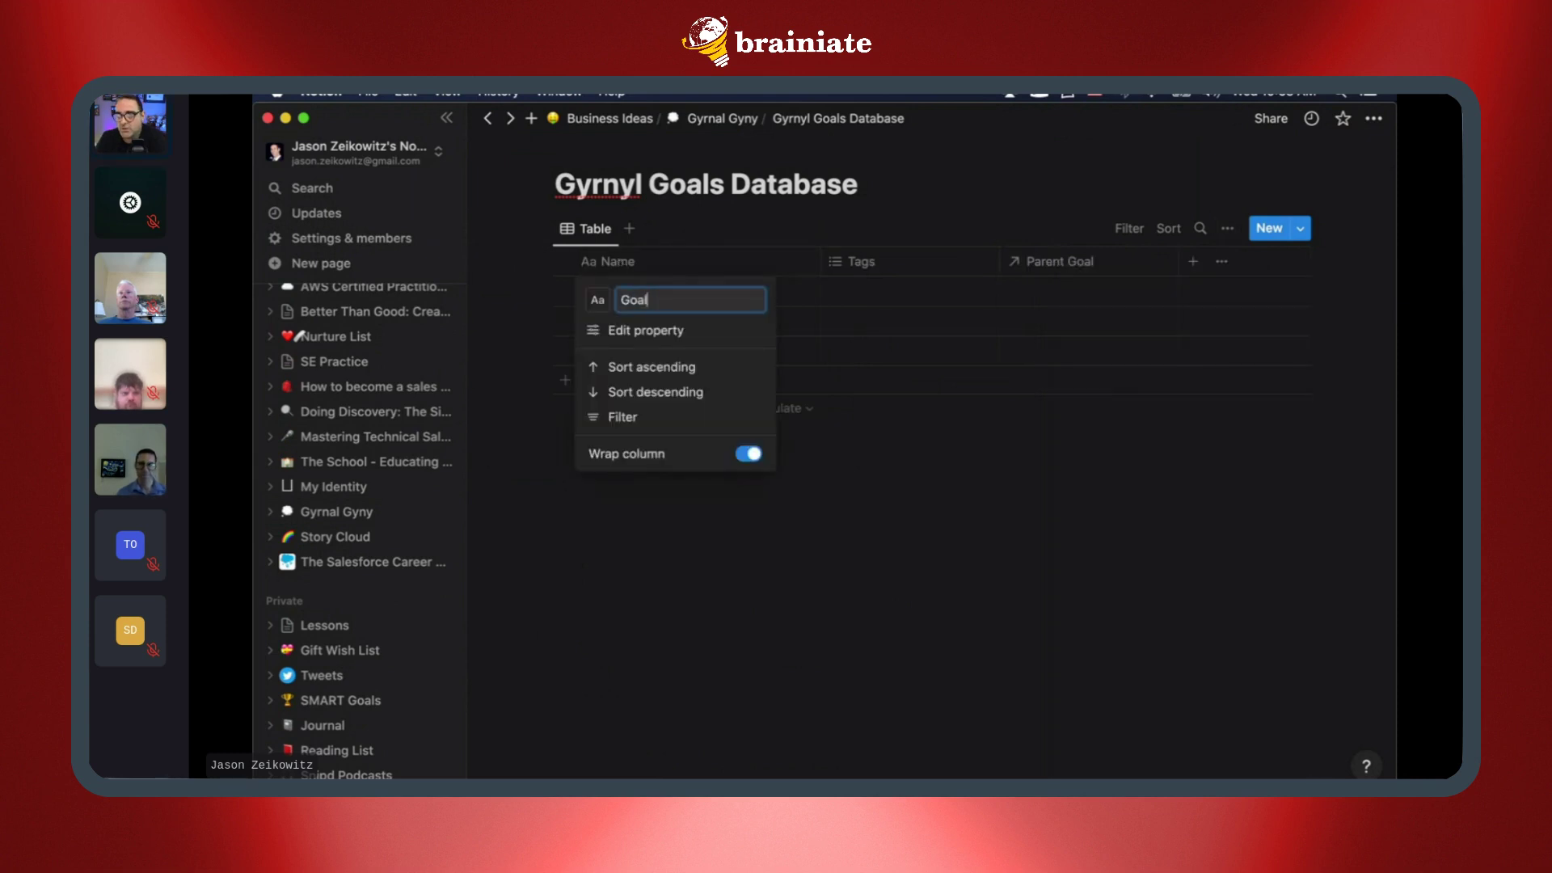
{"action": "left_click", "coordinate": [879, 579]}
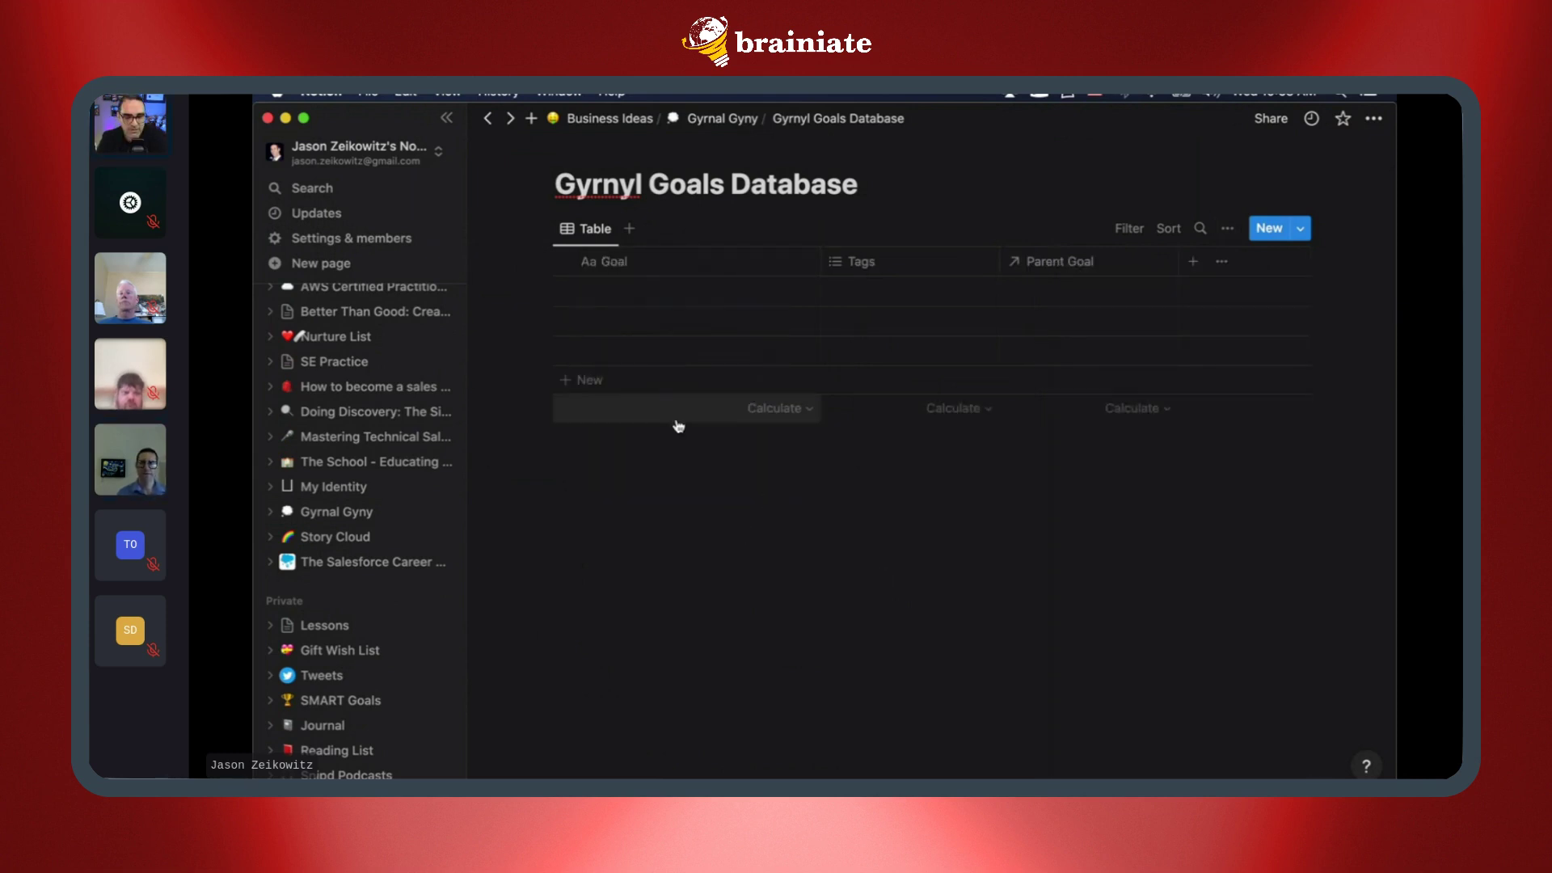
Step: Enter "Extend my mind with IT" as the goal in the first row of the table
{"action": "left_click", "coordinate": [671, 291]}
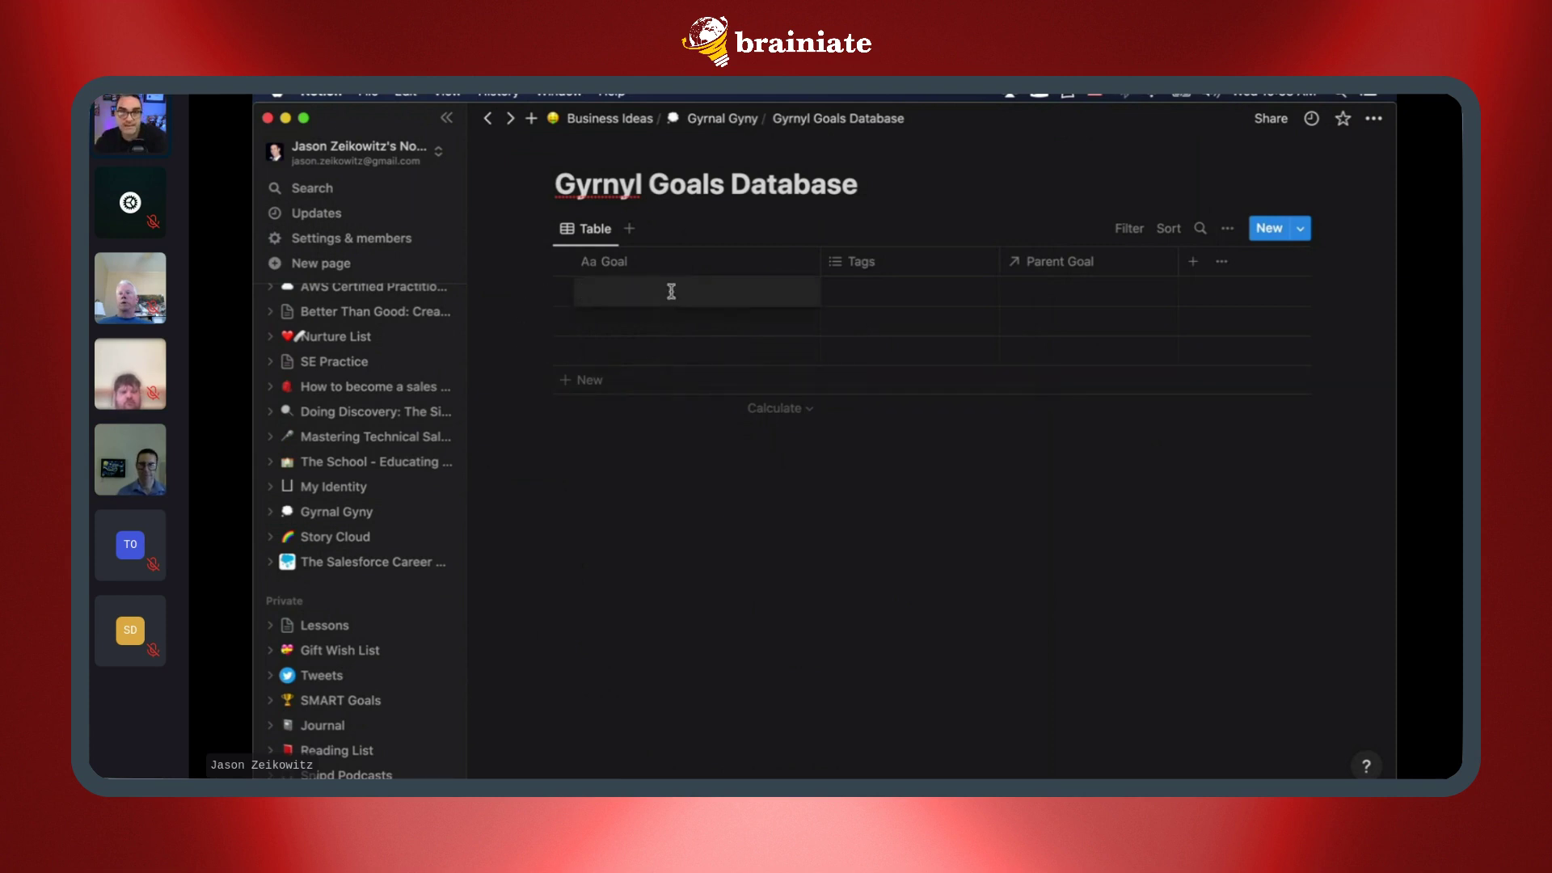
{"action": "type", "text": "Build a notion"}
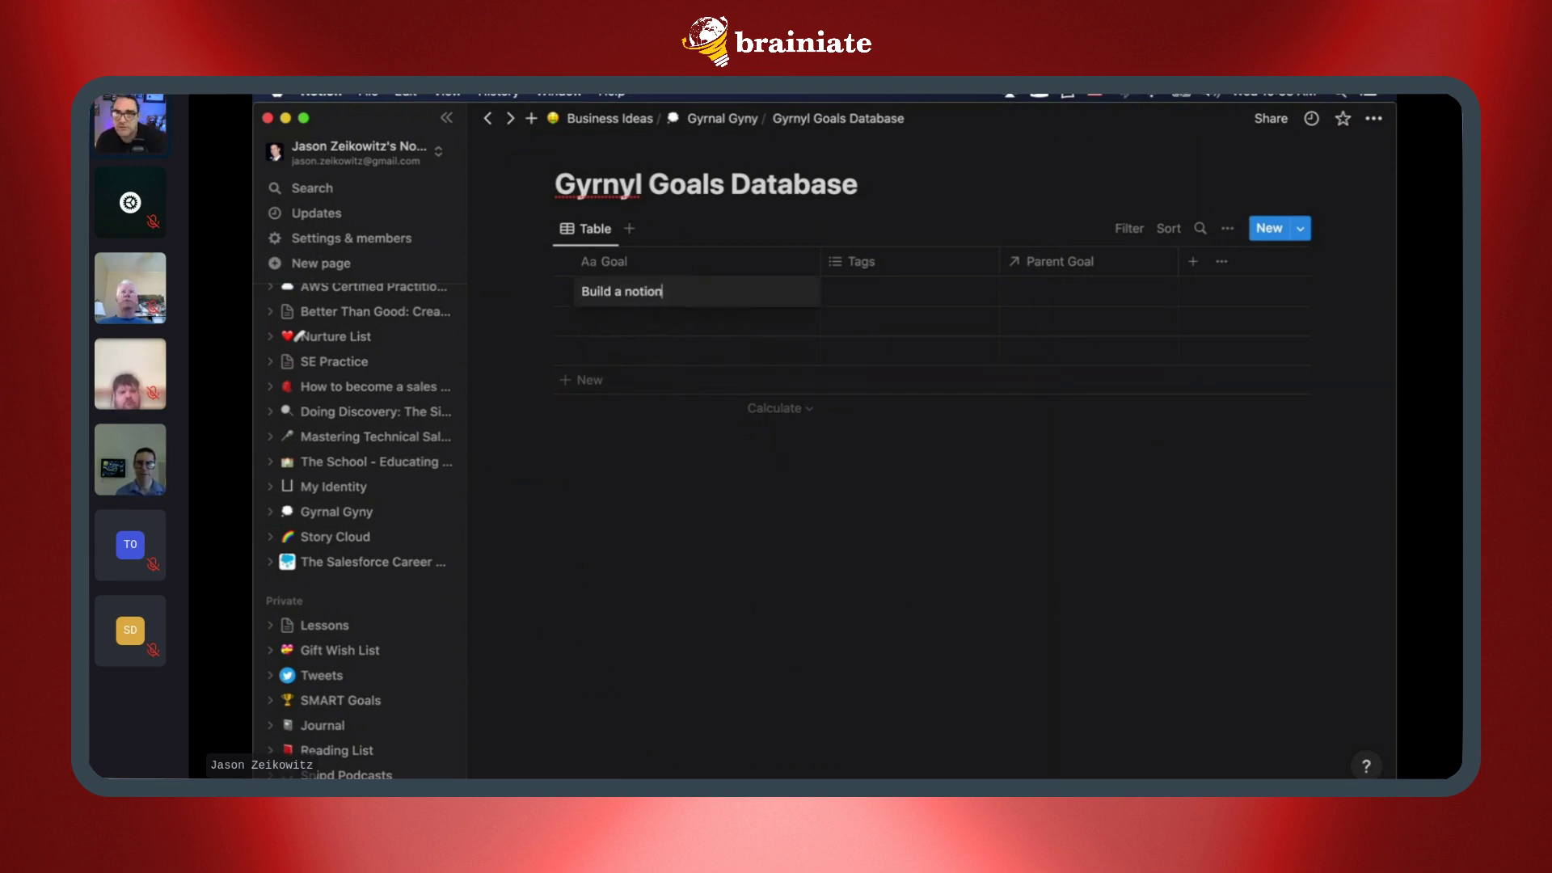
{"action": "type", "text": " Goal"}
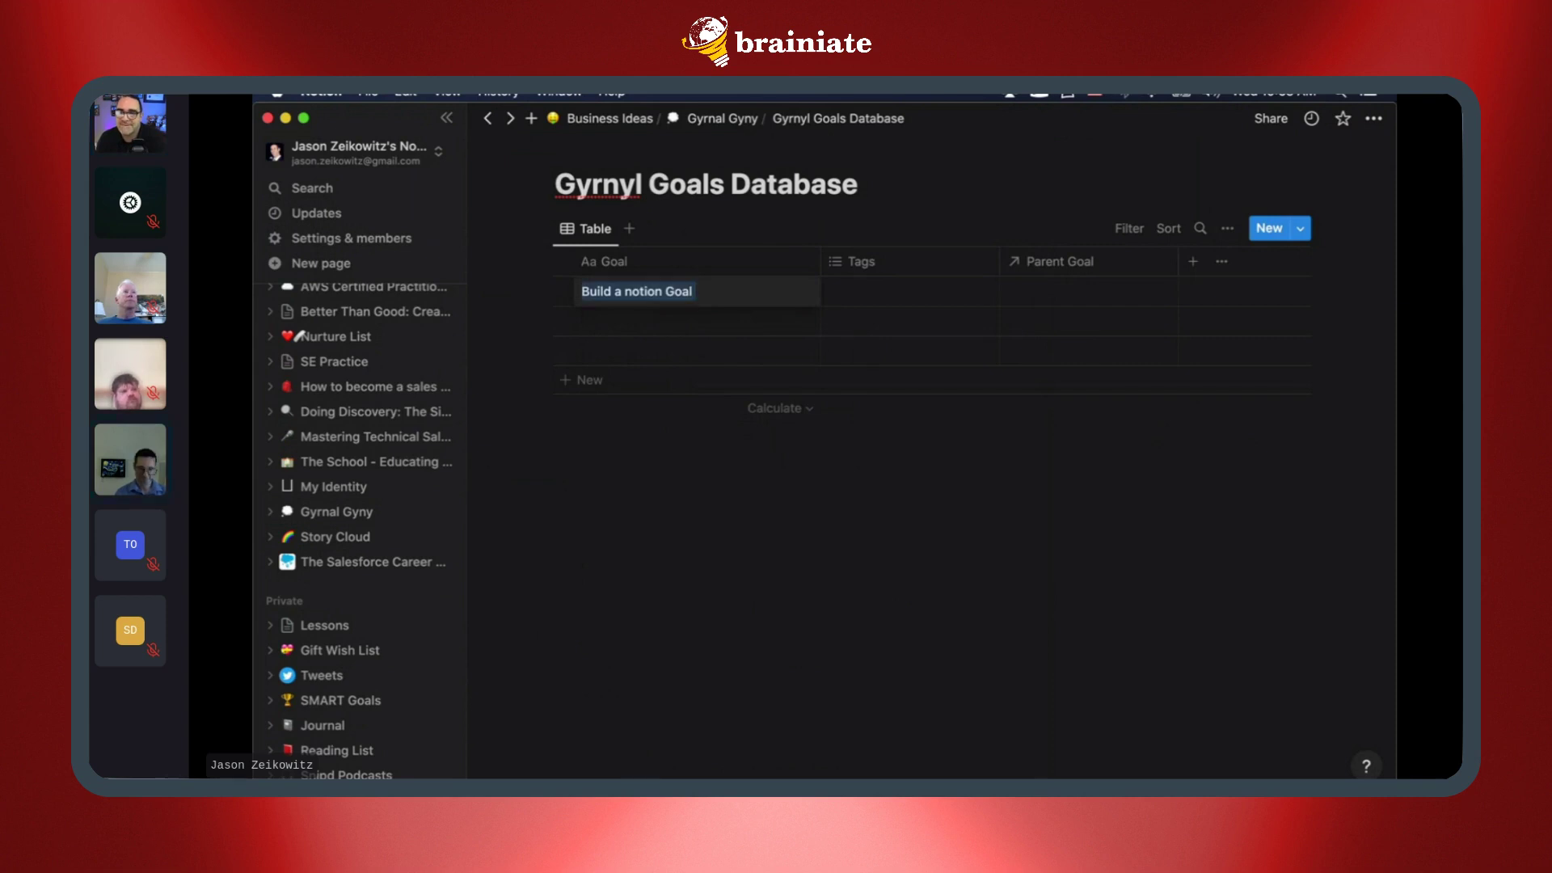
{"action": "key", "text": "super+a"}
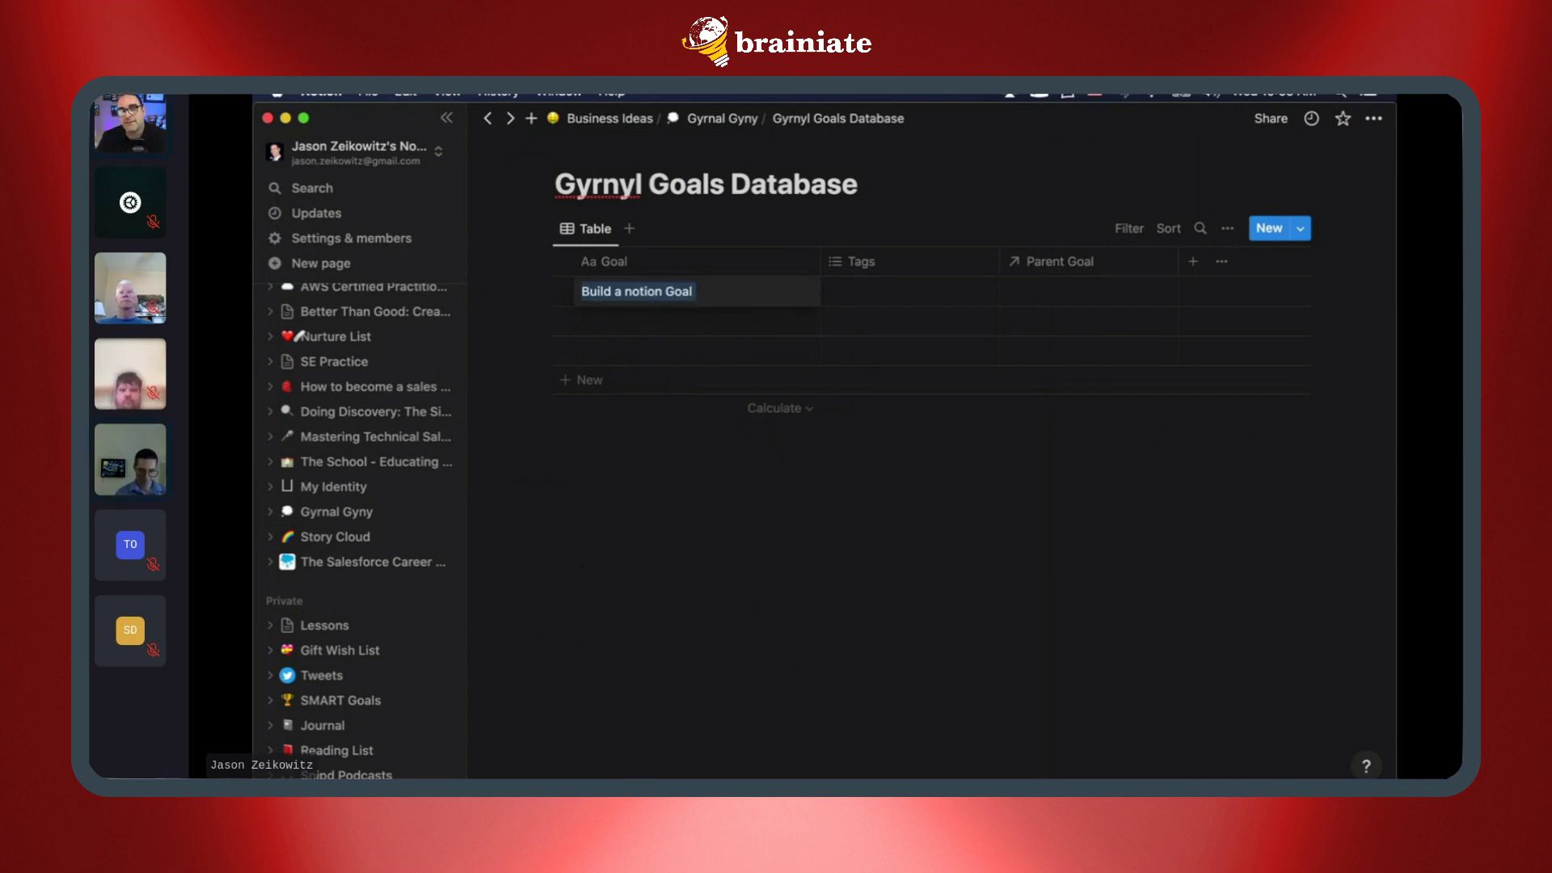
{"action": "type", "text": "L"}
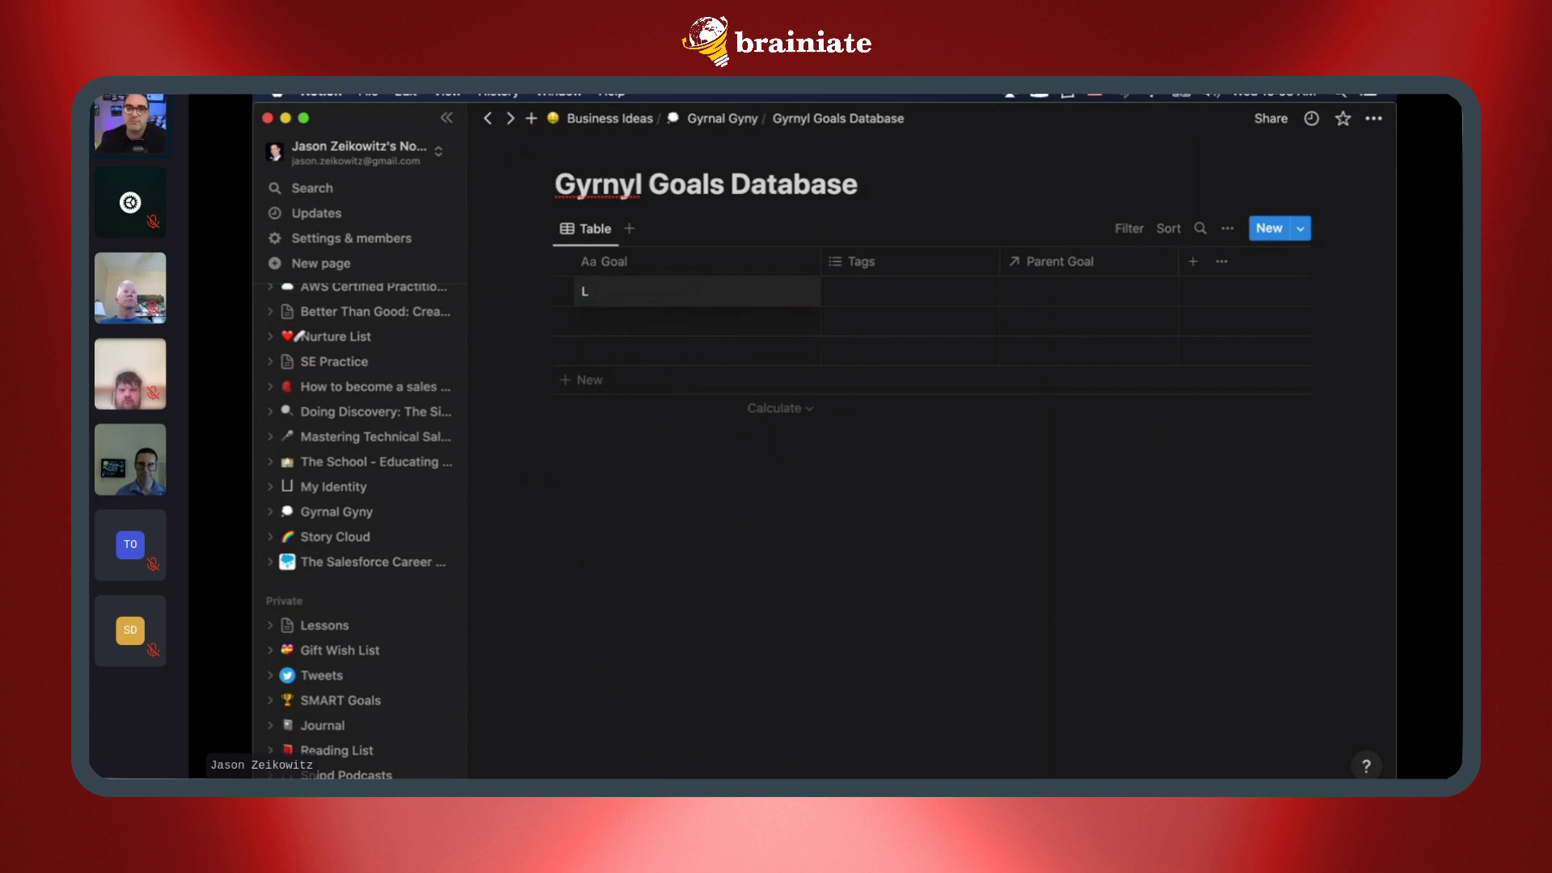
{"action": "key", "text": "BackSpace"}
{"action": "type", "text": "Extende"}
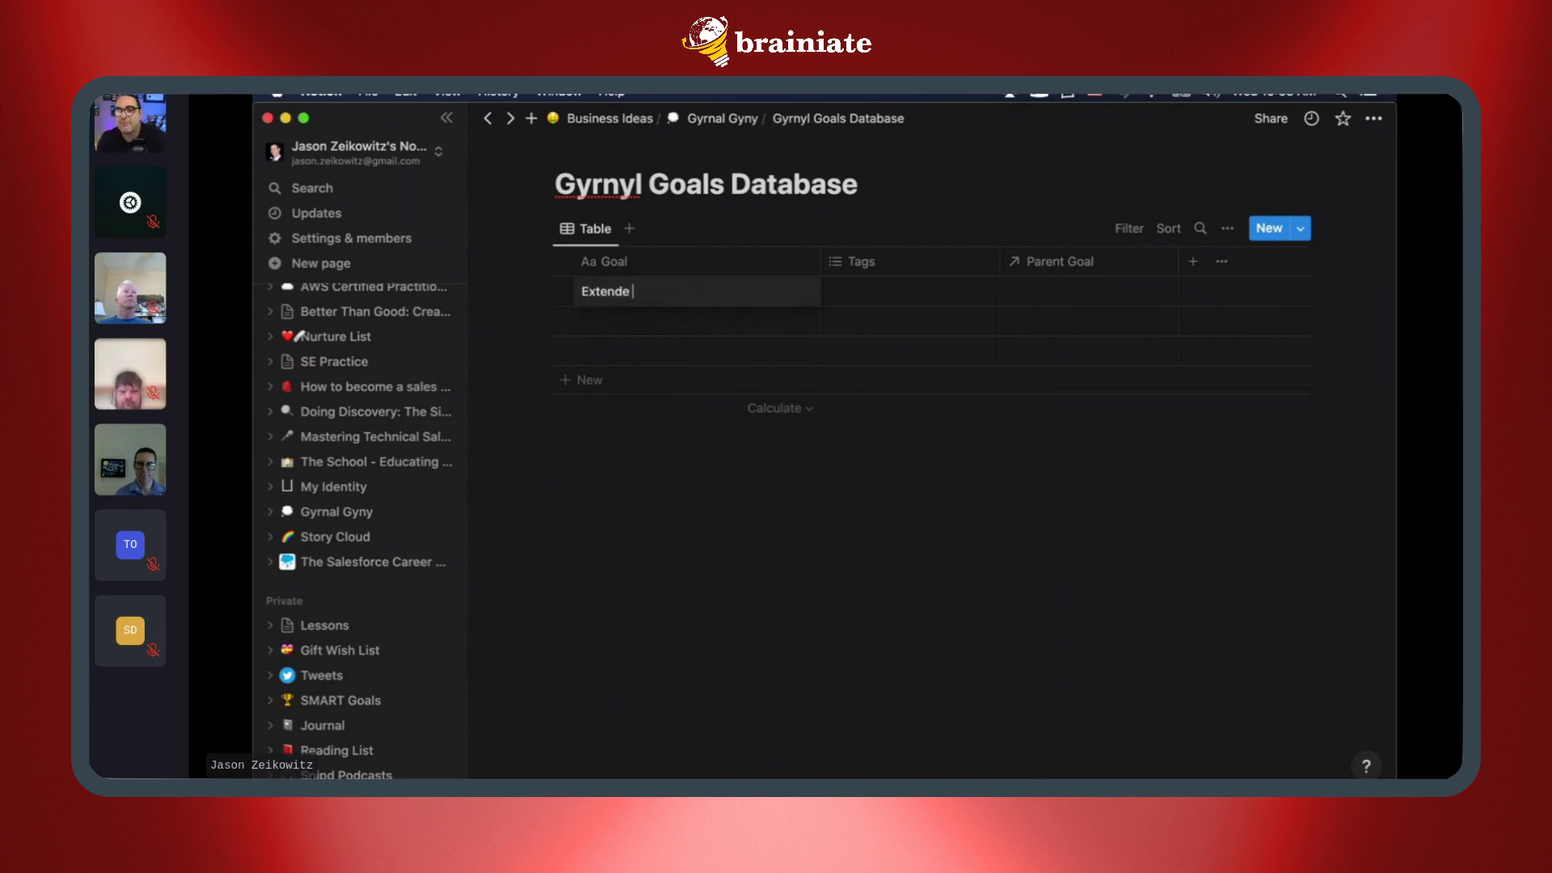
{"action": "key", "text": "BackSpace"}
{"action": "type", "text": "my mind"}
{"action": "key", "text": "BackSpace"}
{"action": "key", "text": "BackSpace"}
{"action": "key", "text": "BackSpace"}
{"action": "key", "text": "BackSpace"}
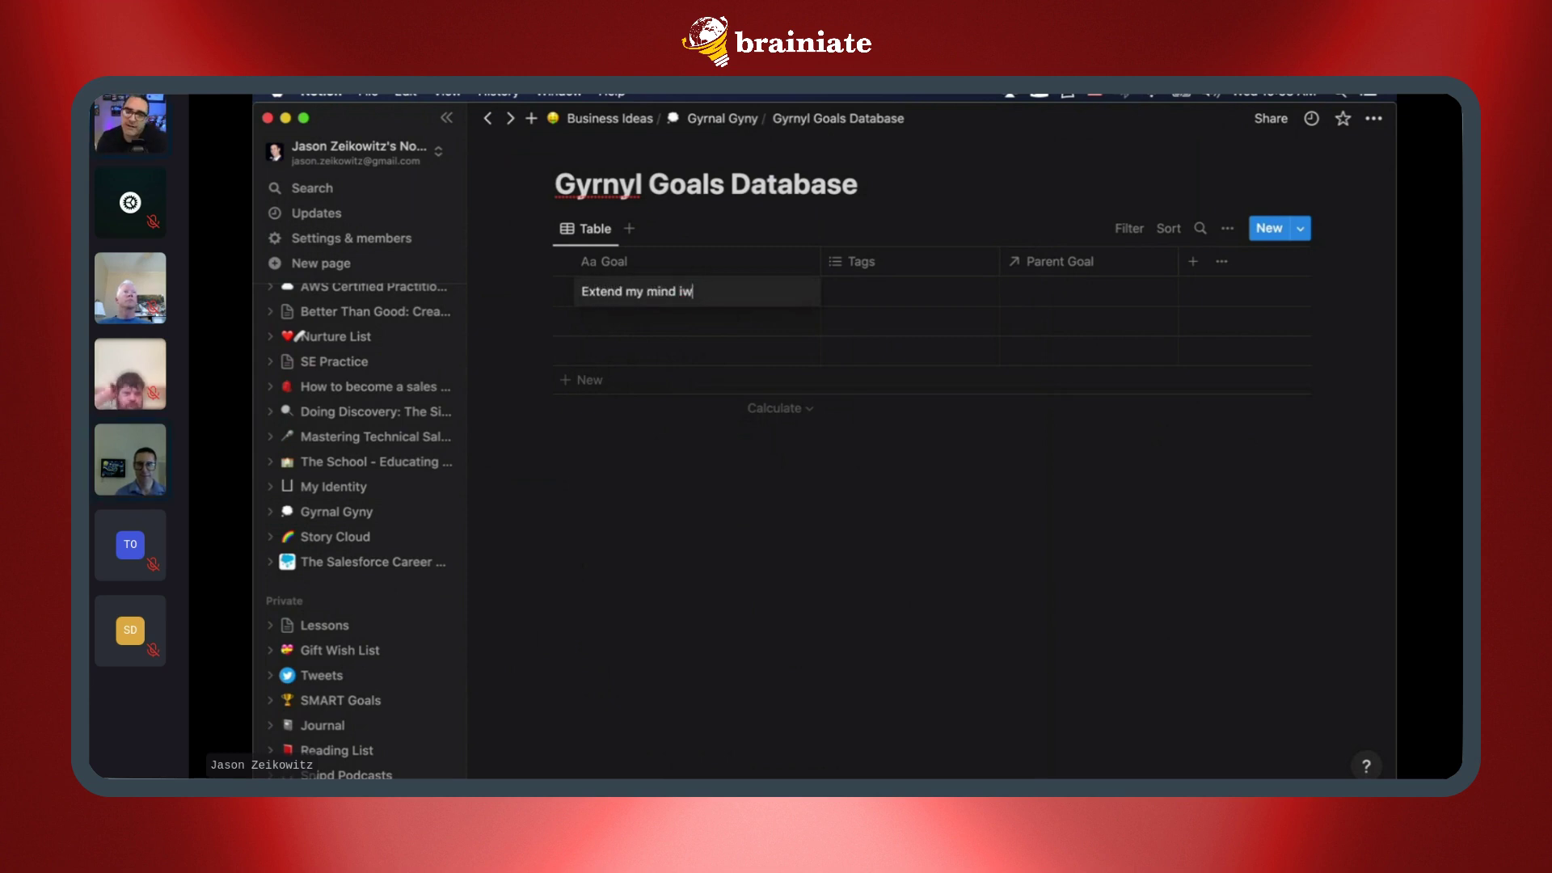
{"action": "type", "text": "iwth"}
{"action": "key", "text": "BackSpace"}
{"action": "key", "text": "BackSpace"}
{"action": "key", "text": "BackSpace"}
{"action": "key", "text": "BackSpace"}
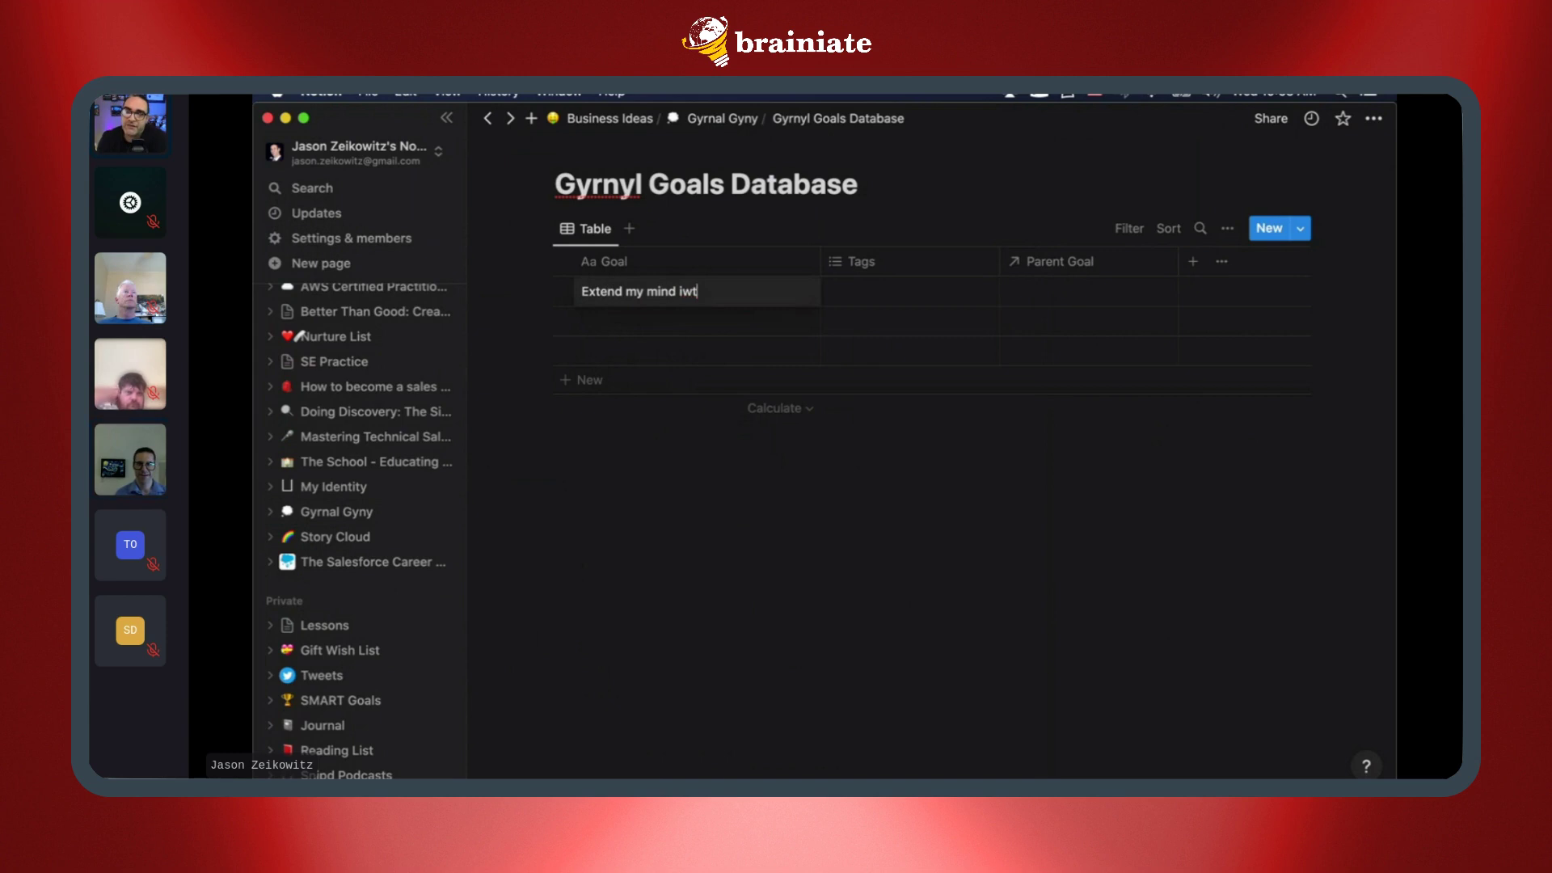
{"action": "type", "text": "with IT"}
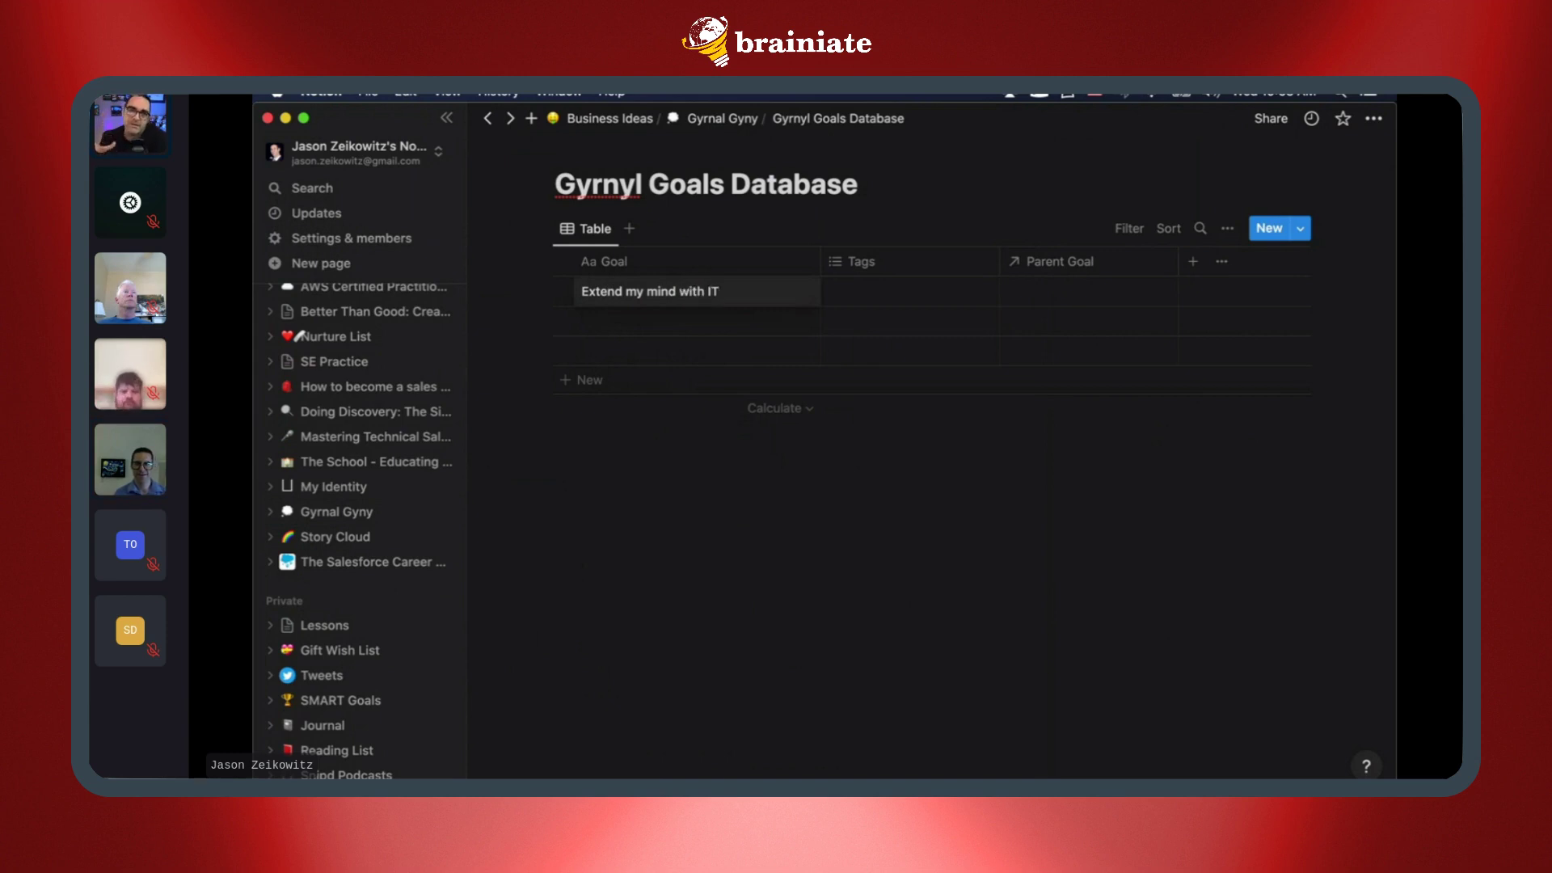
{"action": "key", "text": "Escape"}
Step: Fill the second and third rows with the goals "Network with the Ohana" and "Learn Salesforce"
{"action": "left_click", "coordinate": [674, 323]}
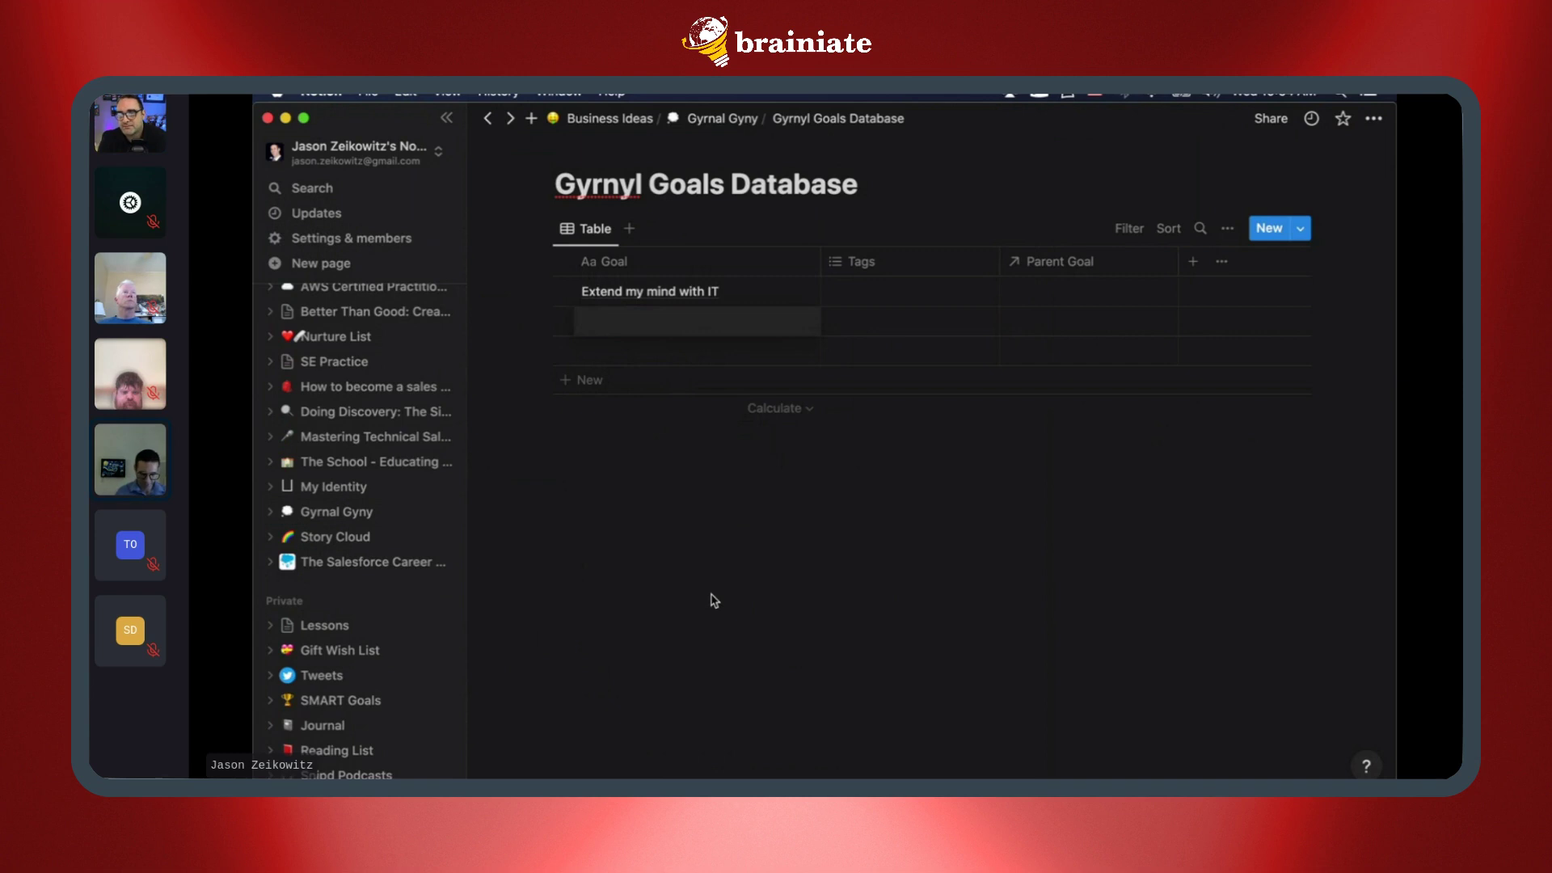
{"action": "type", "text": "Network with the Ohana"}
{"action": "key", "text": "Return"}
{"action": "type", "text": "Learn Salesforce"}
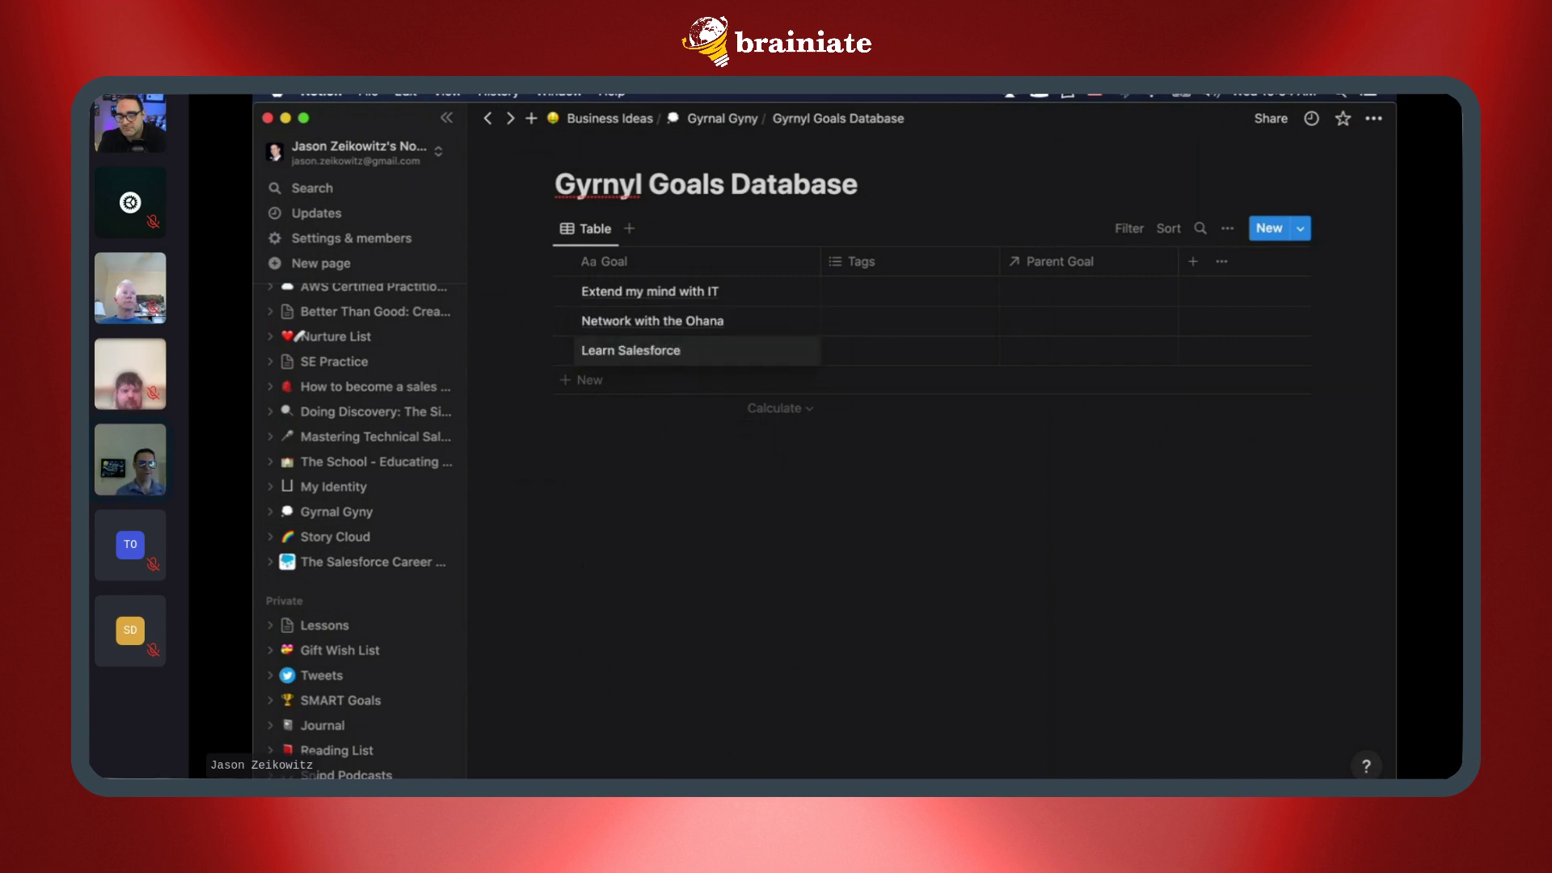
{"action": "key", "text": "Escape"}
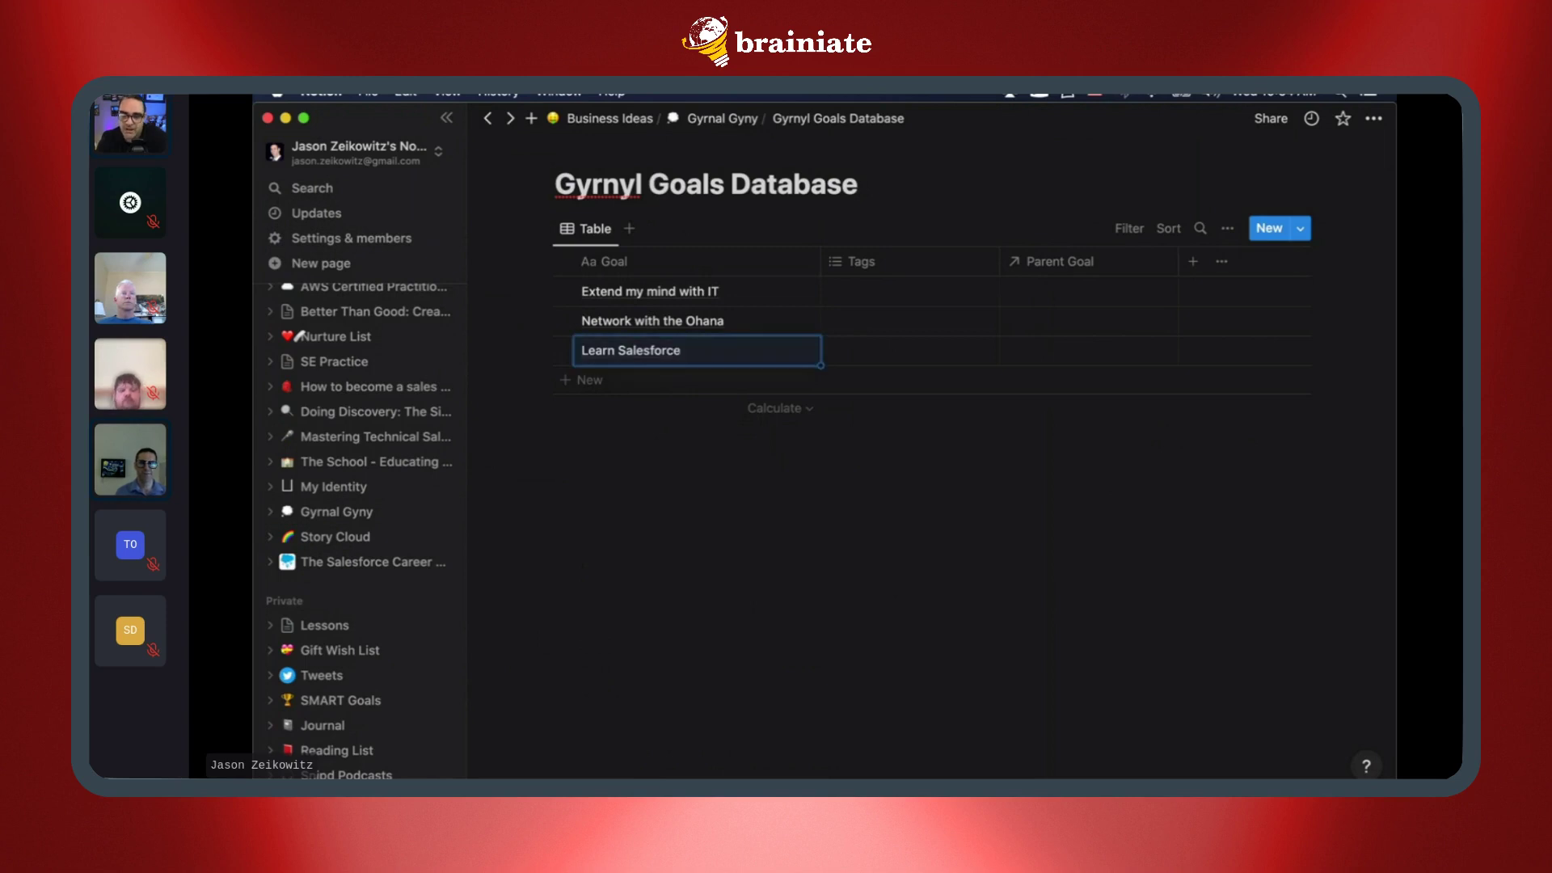
Step: Add a new row to the table with the goal "Fake Goal 1"
{"action": "left_click", "coordinate": [586, 380]}
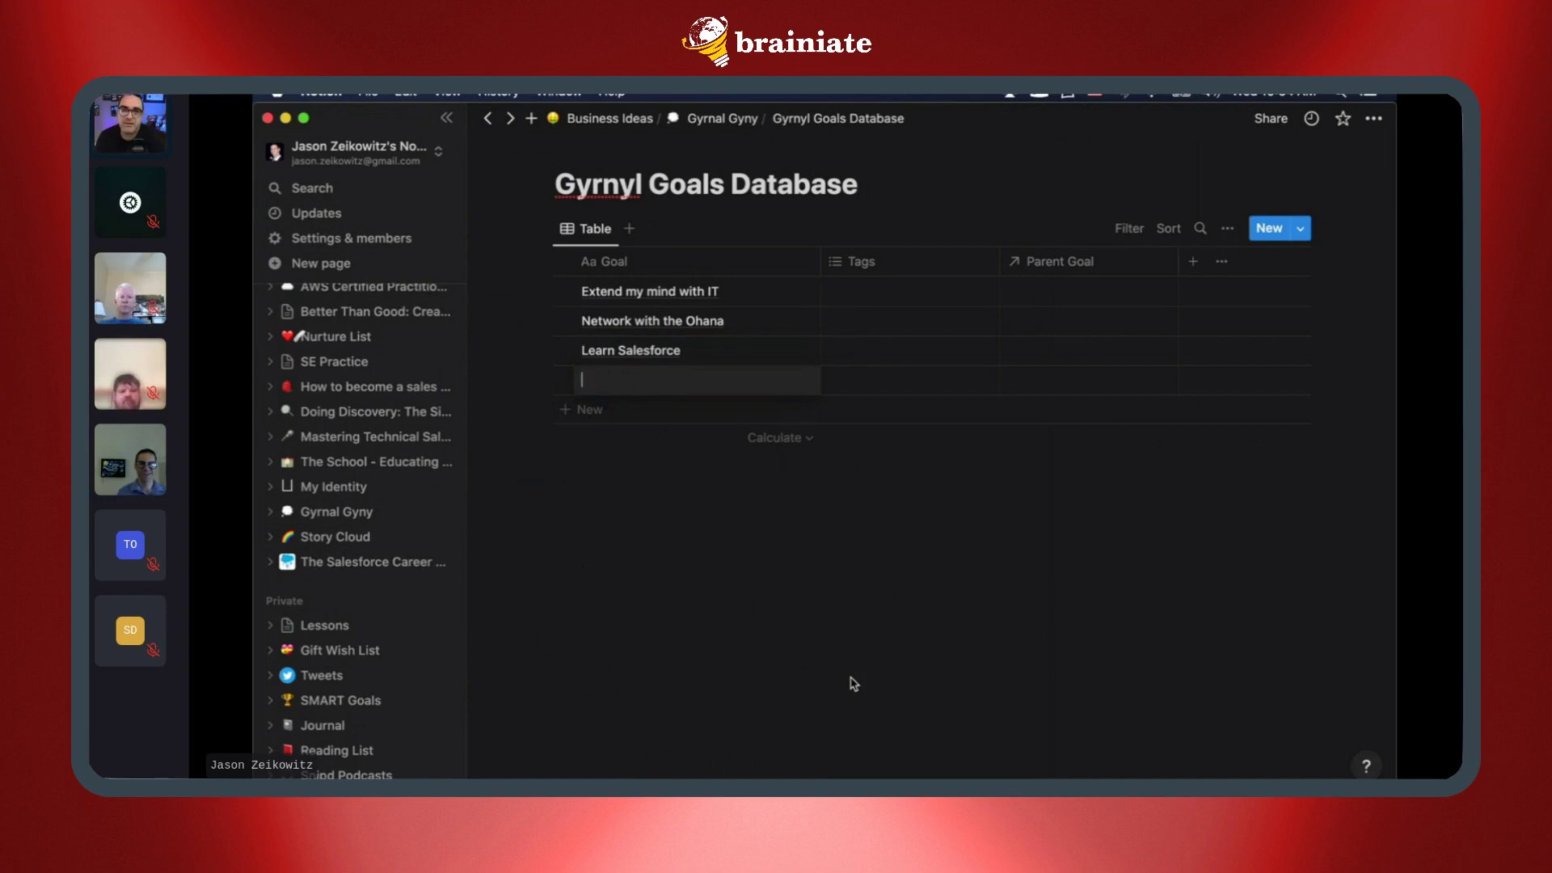
{"action": "type", "text": "Fake Goal 1"}
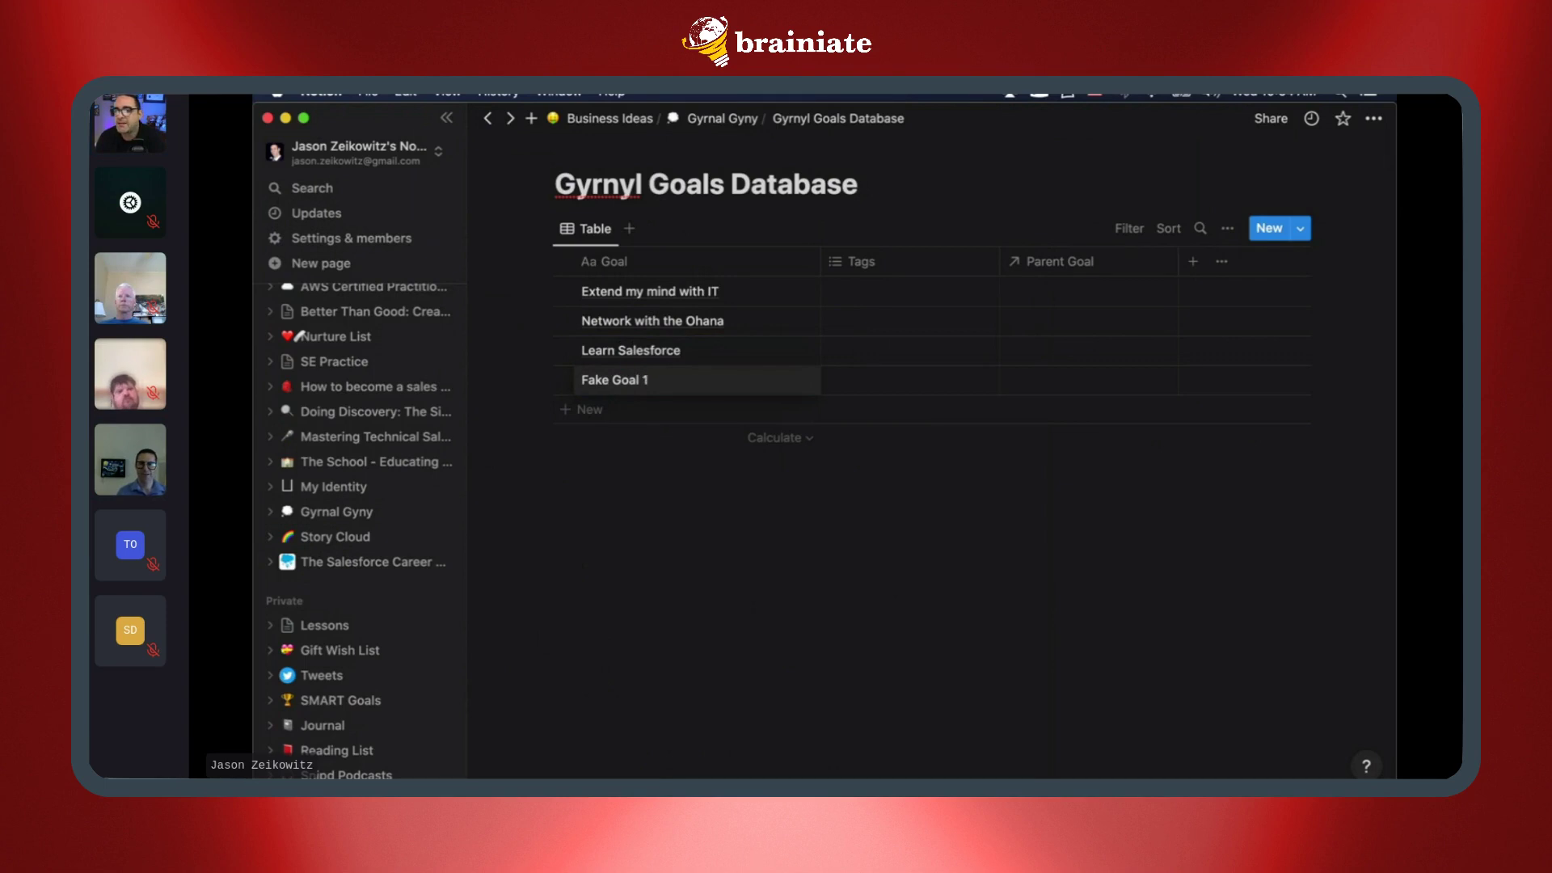
{"action": "key", "text": "Escape"}
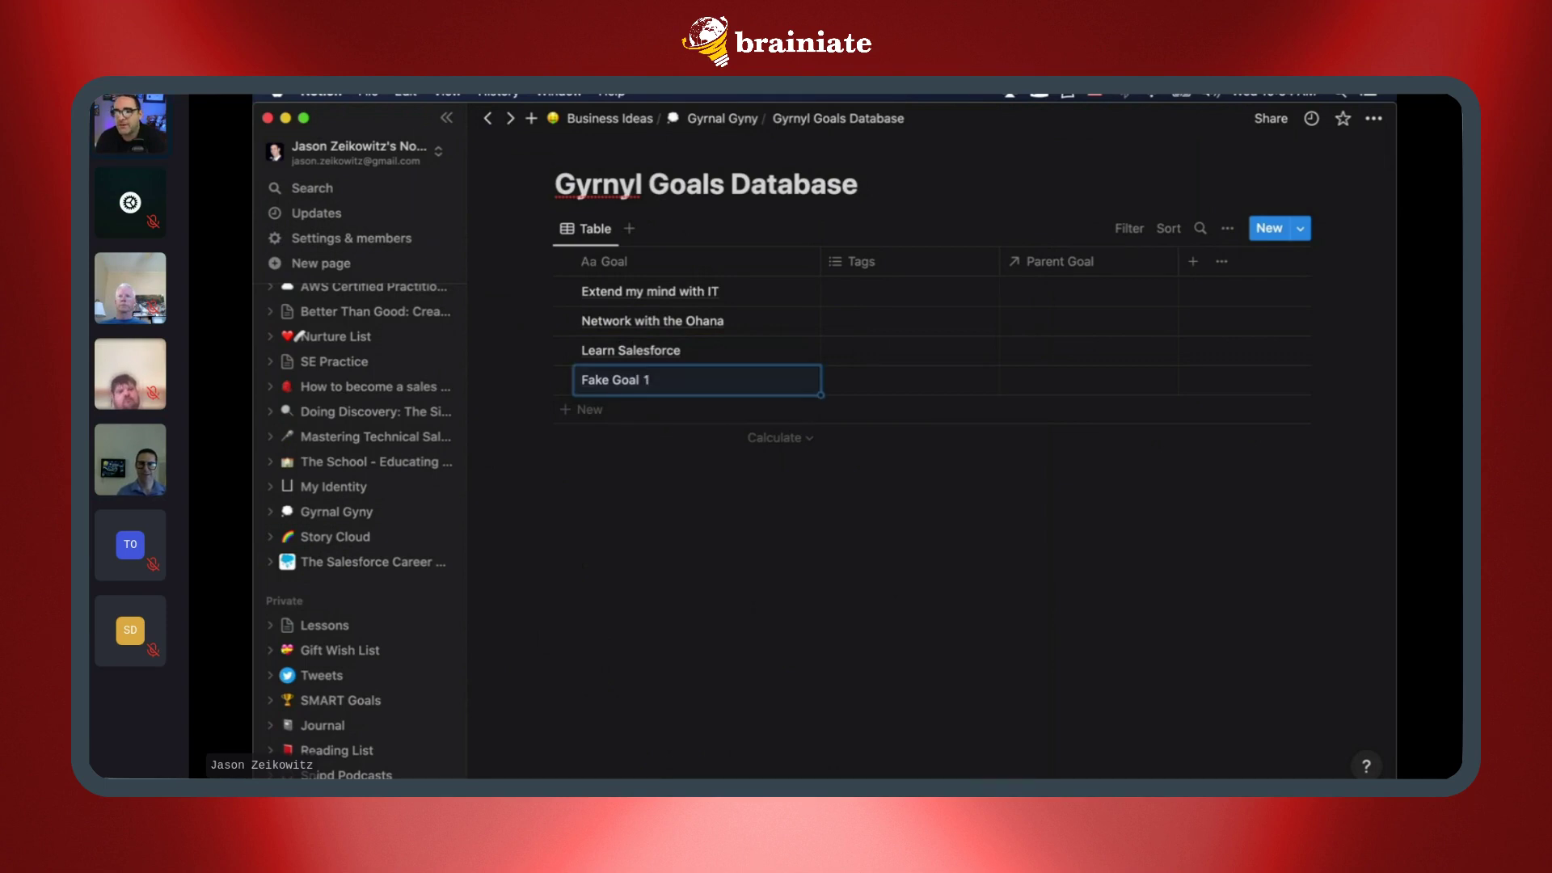
Step: Link "Extend my mind with IT" as the Parent Goal of the Fake Goal 1 row
{"action": "left_click", "coordinate": [1129, 382]}
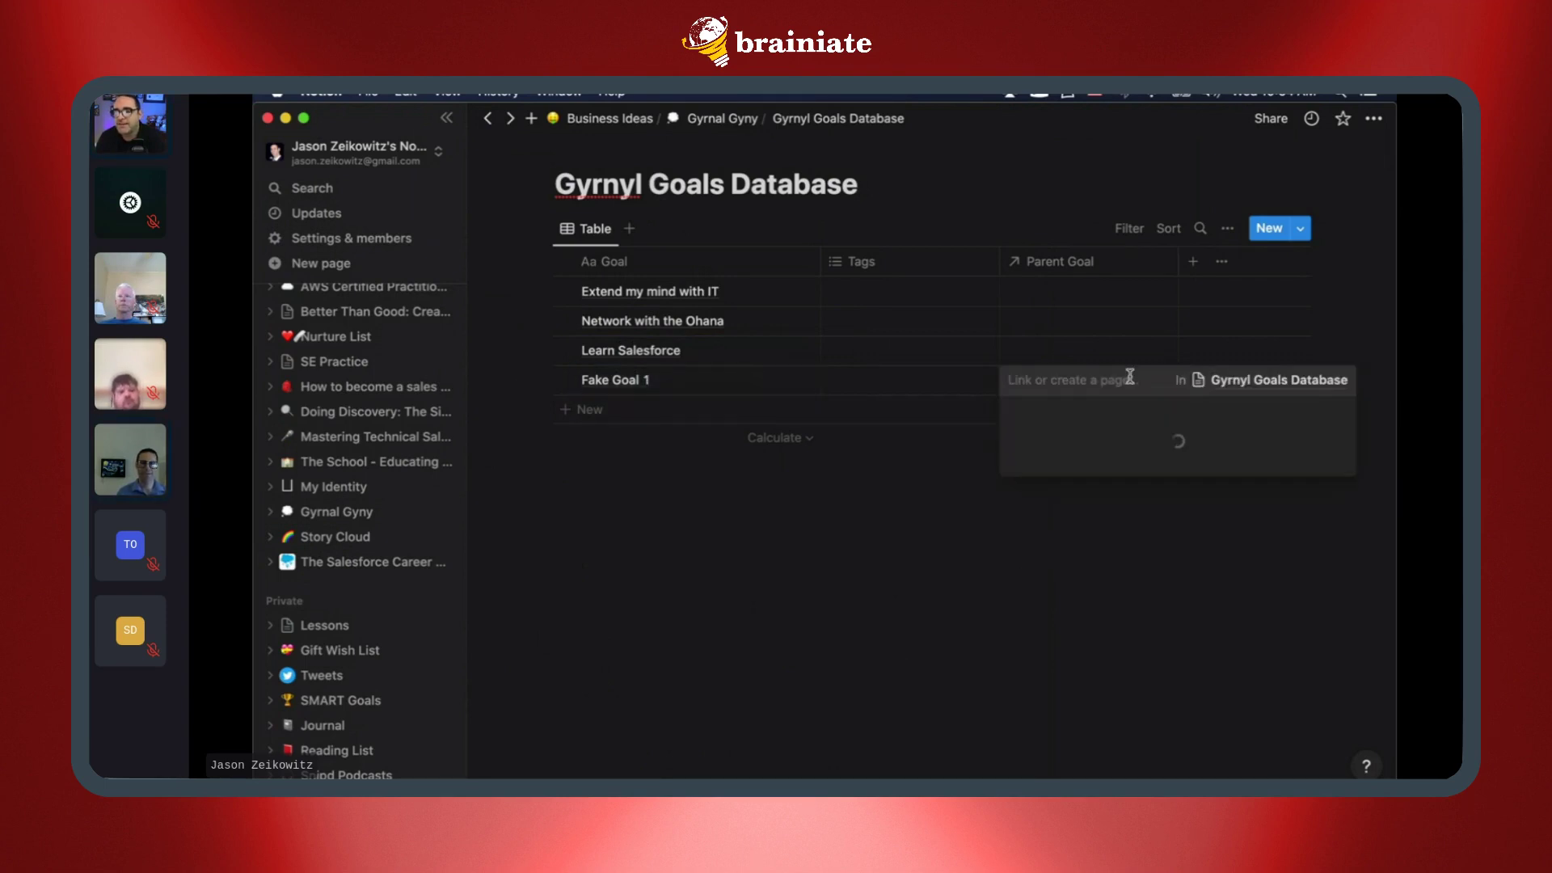
{"action": "type", "text": "e"}
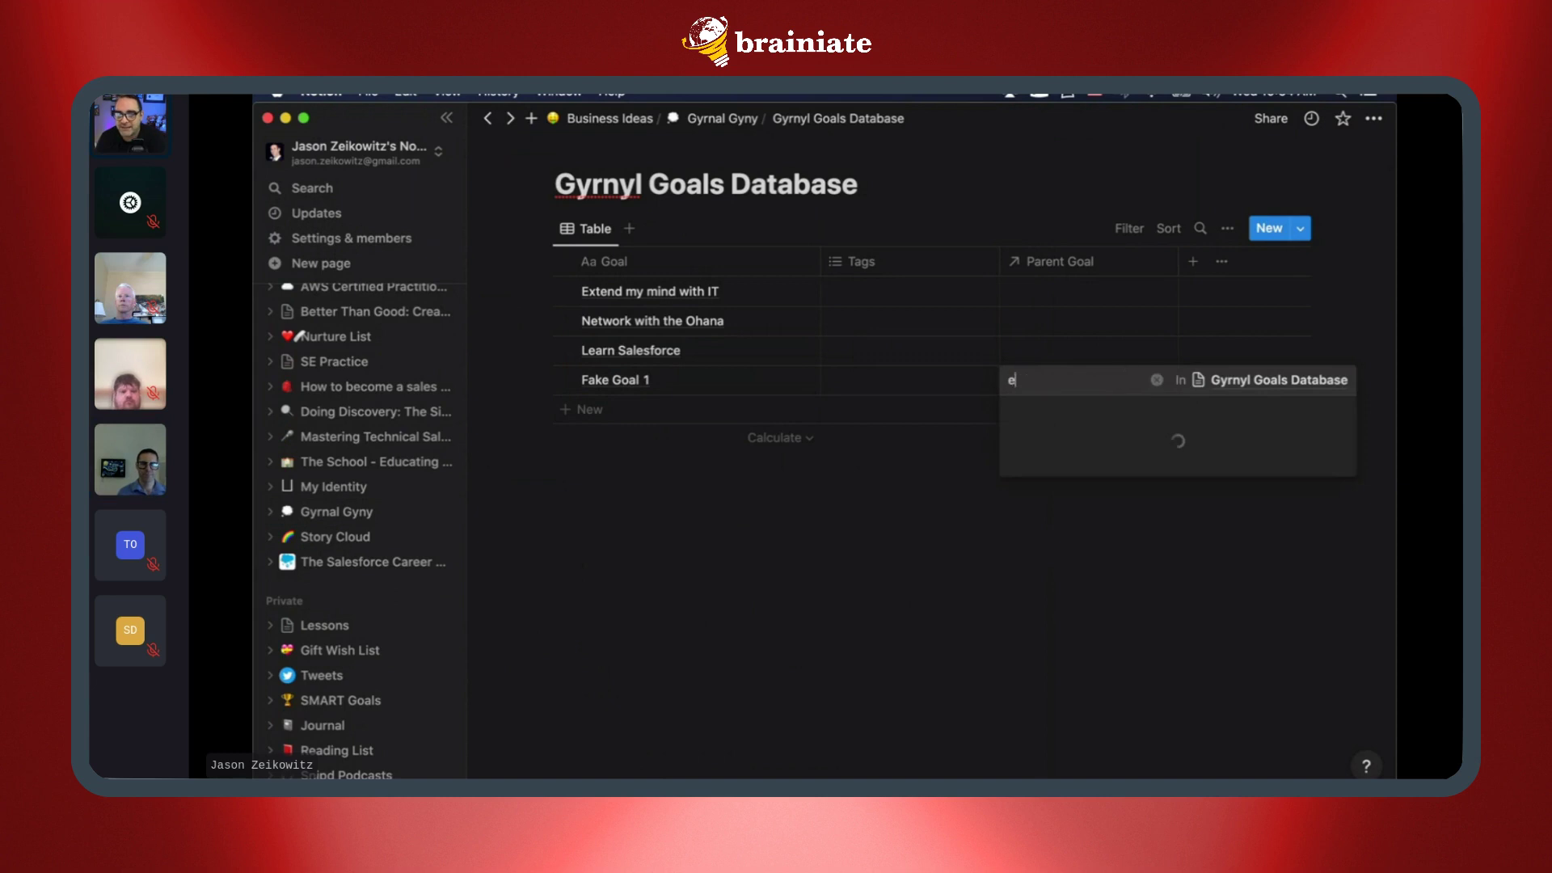
{"action": "type", "text": "xtend"}
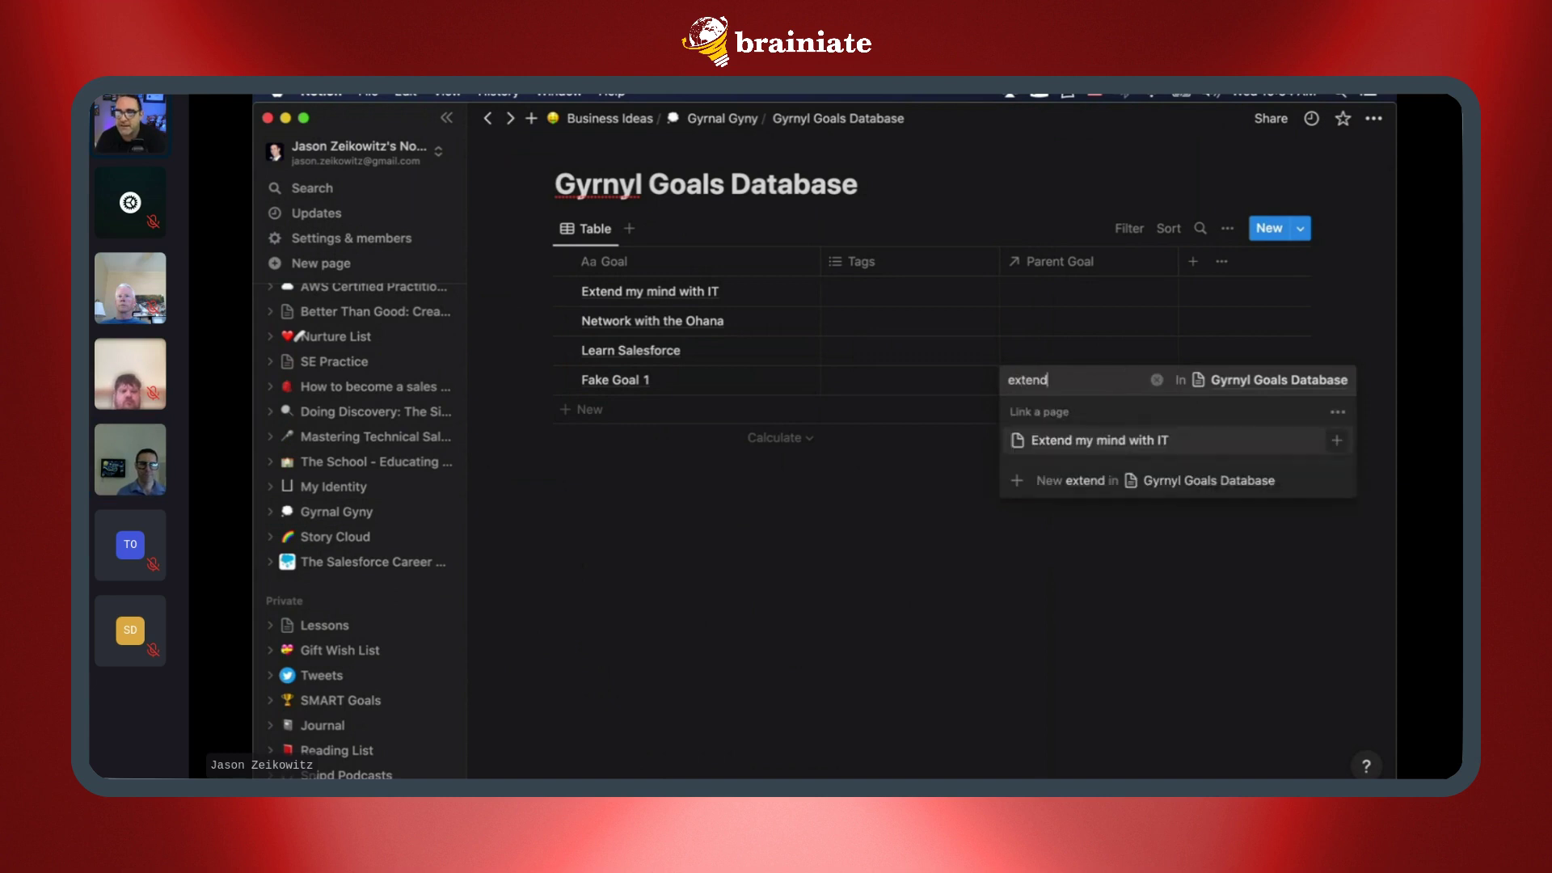
{"action": "left_click", "coordinate": [1070, 440]}
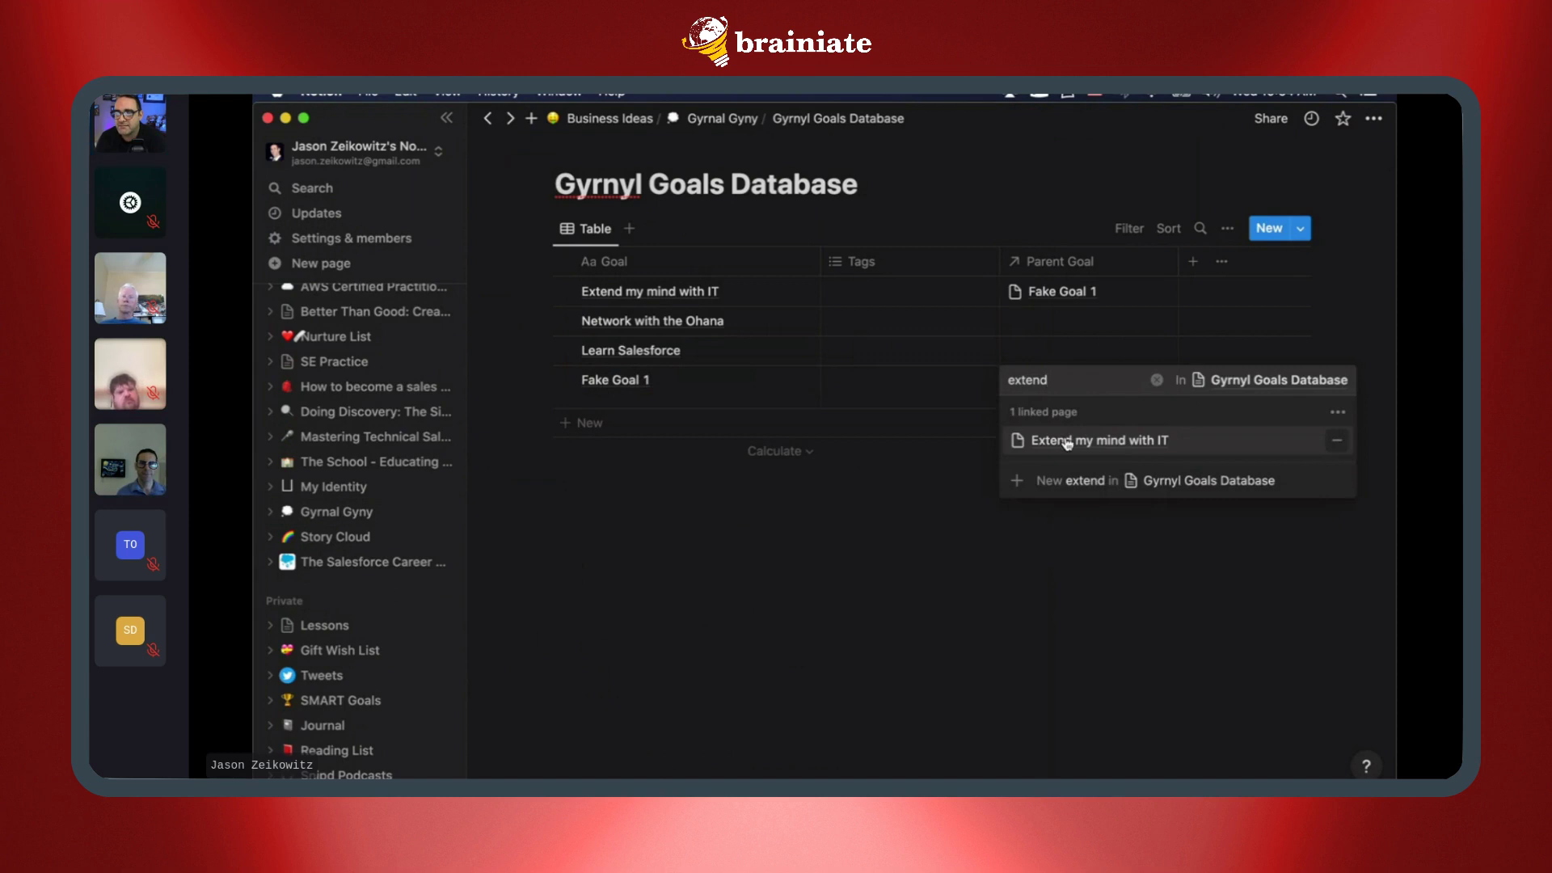
{"action": "left_click", "coordinate": [787, 488]}
Step: Preview the Extend my mind with IT page to check its Parent Goal, then return to the full table
{"action": "key", "text": "space"}
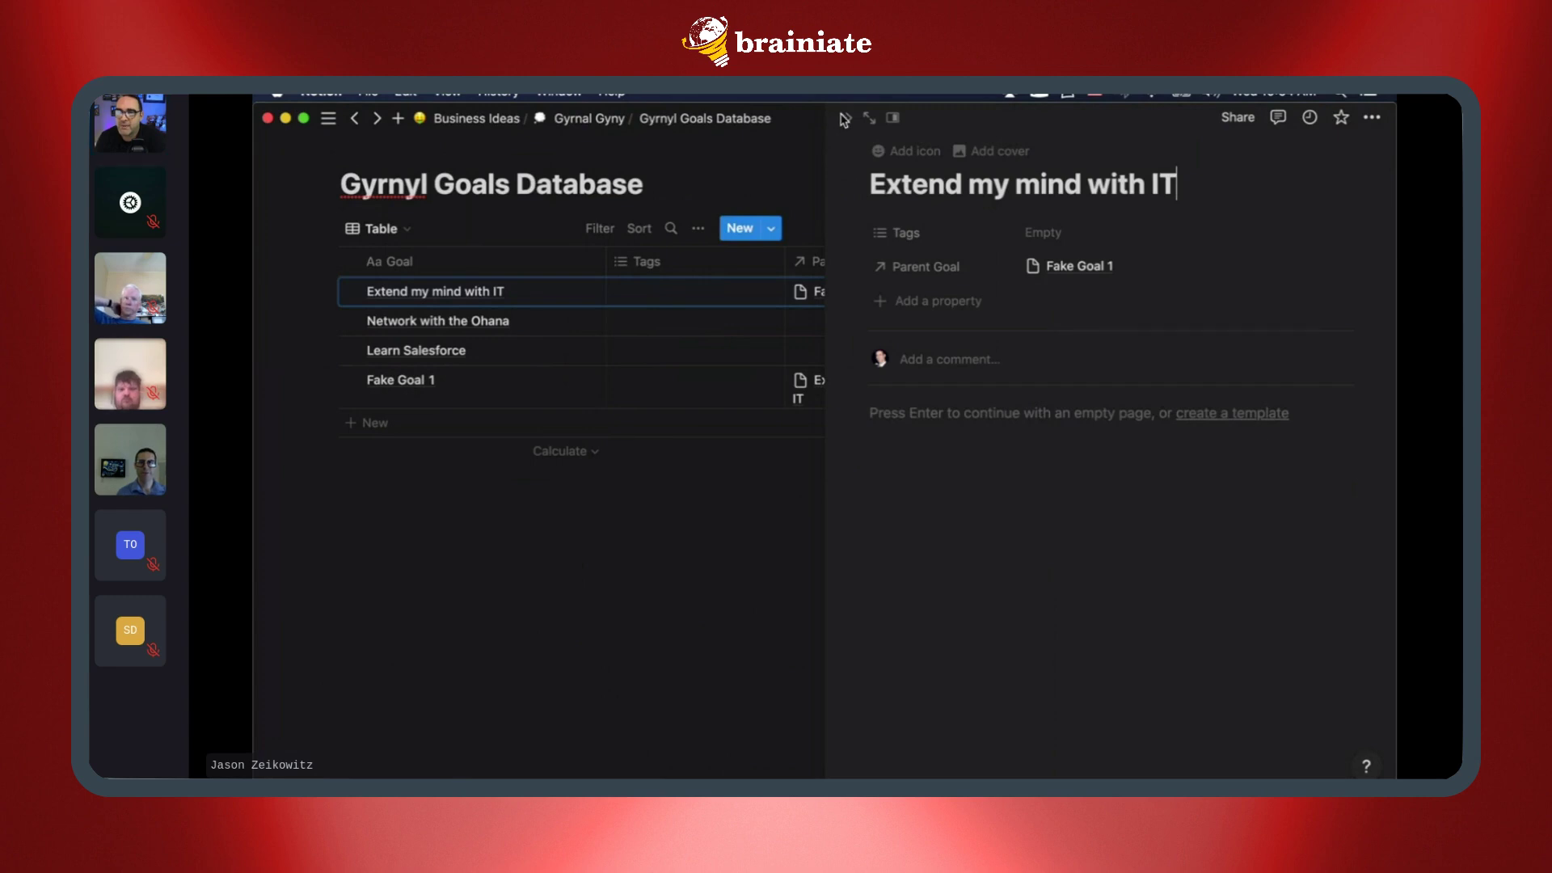
{"action": "left_click", "coordinate": [844, 119]}
{"action": "left_click", "coordinate": [844, 120]}
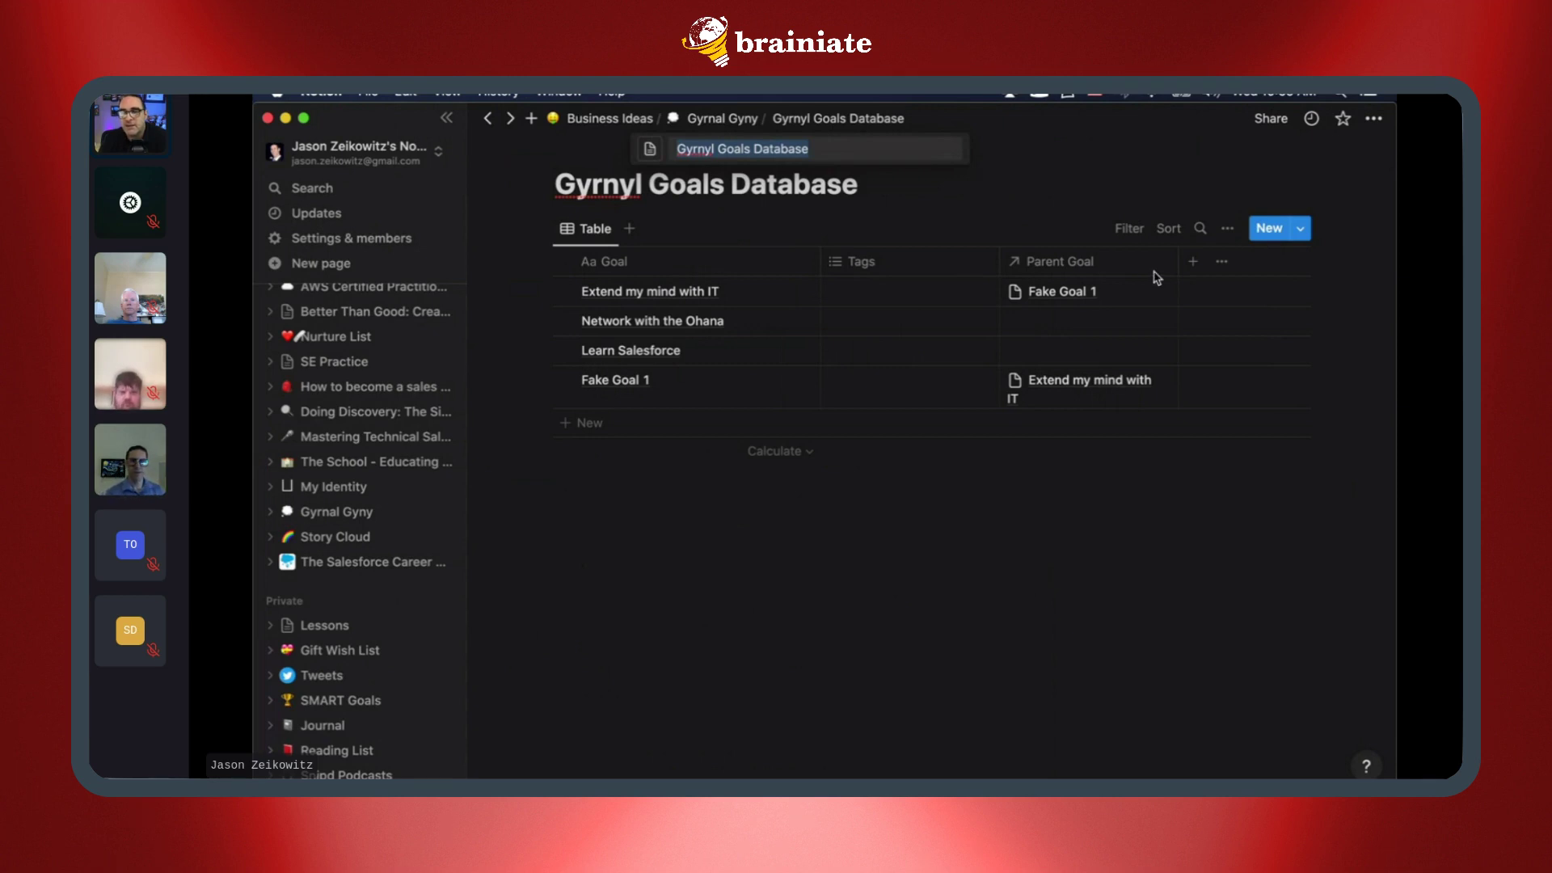
{"action": "left_click", "coordinate": [630, 232]}
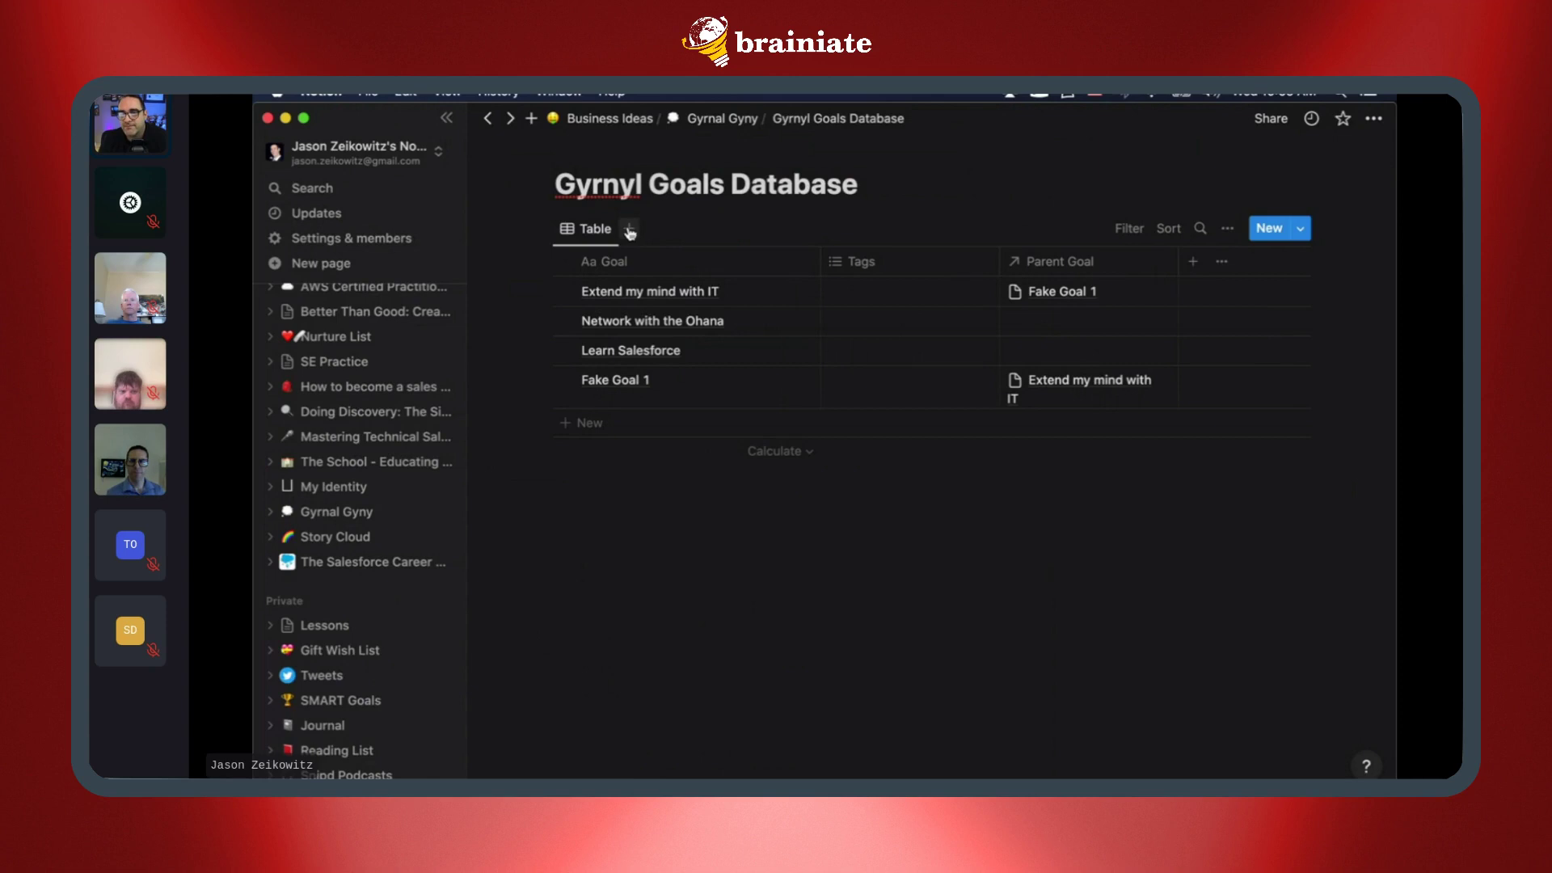
Step: Add a Board view named "Kanban" to the goals database
{"action": "left_click", "coordinate": [631, 231]}
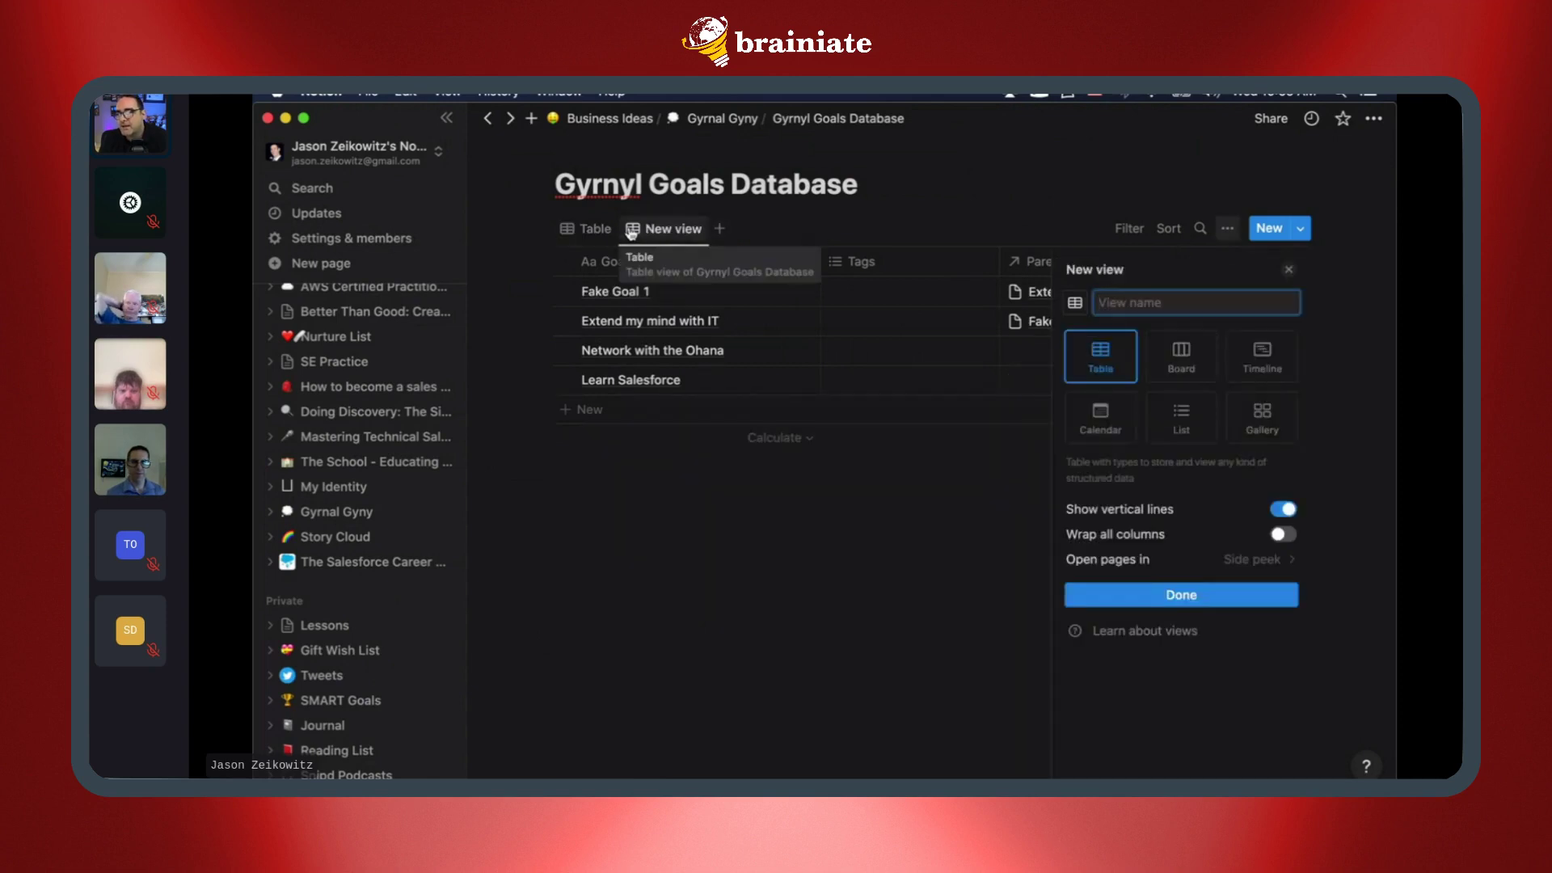
{"action": "left_click", "coordinate": [1201, 369]}
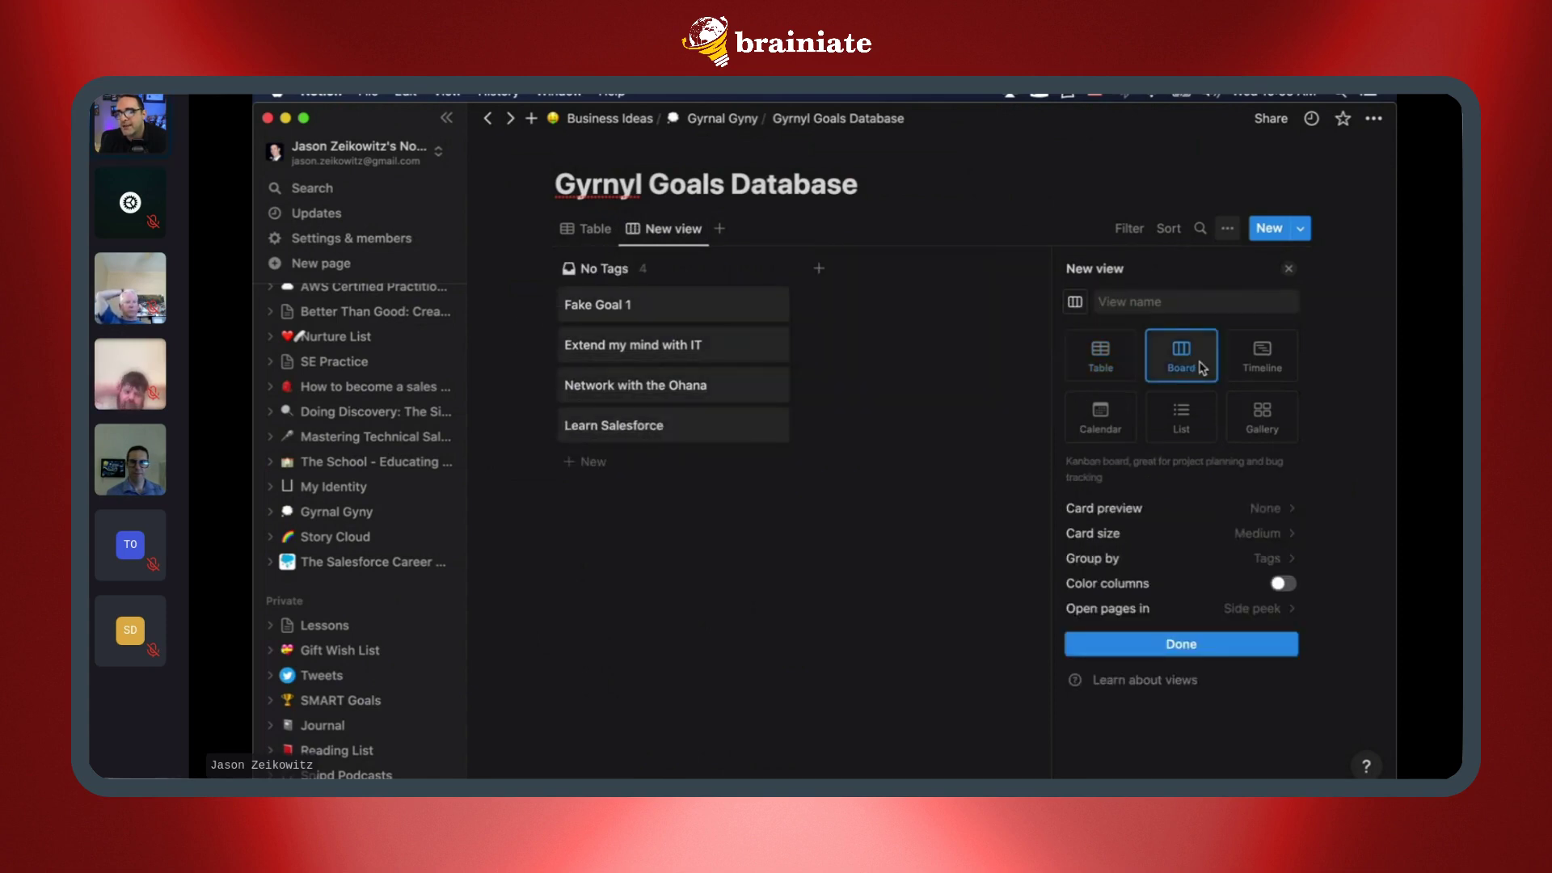
{"action": "left_click", "coordinate": [1154, 304]}
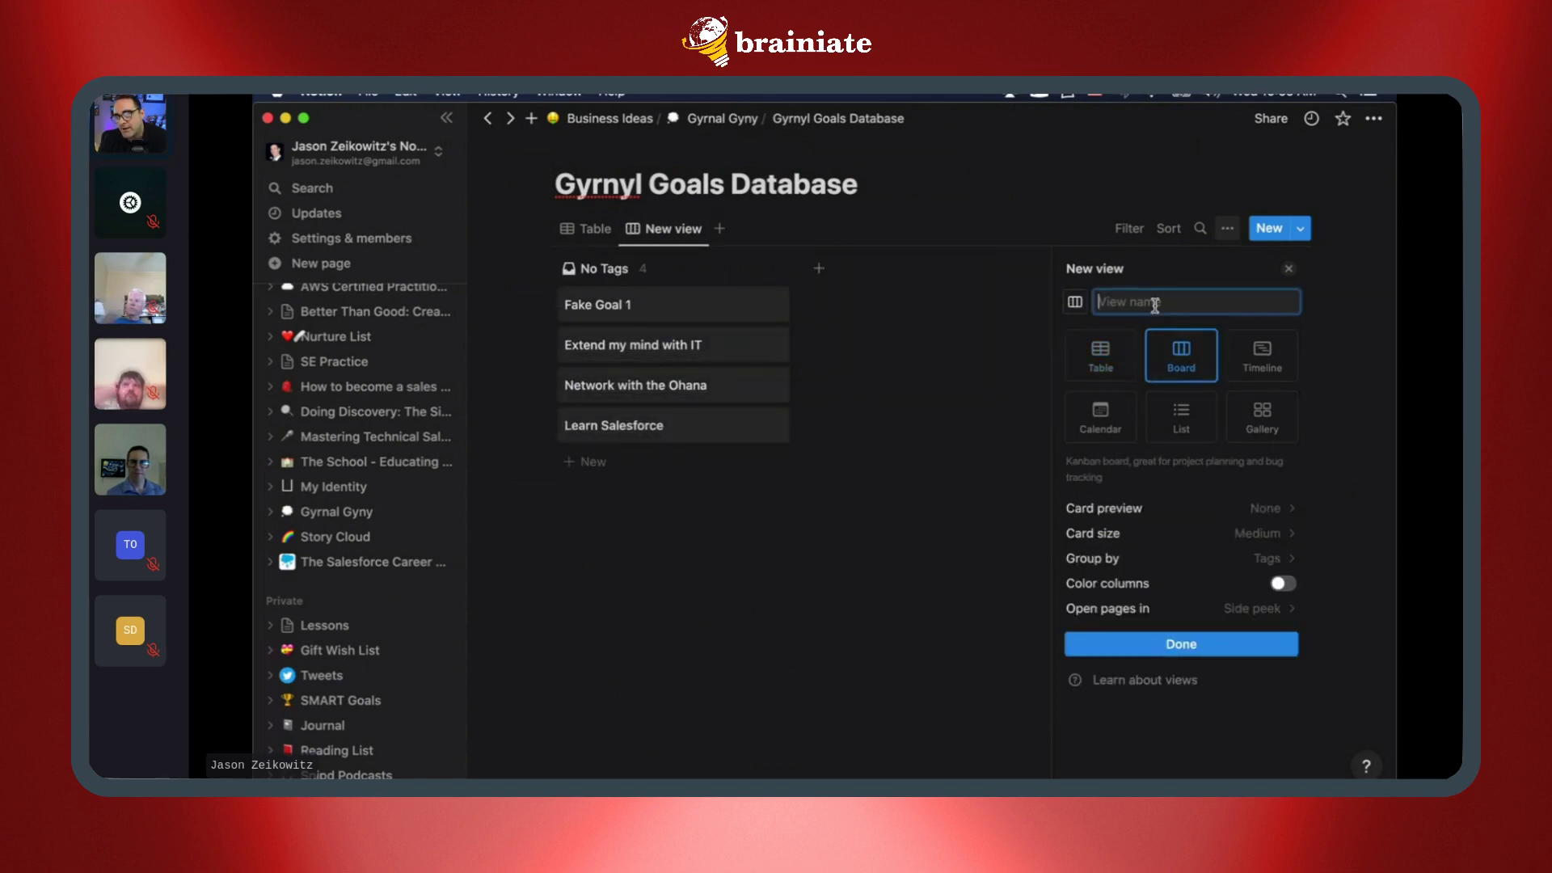
{"action": "type", "text": "Kanban"}
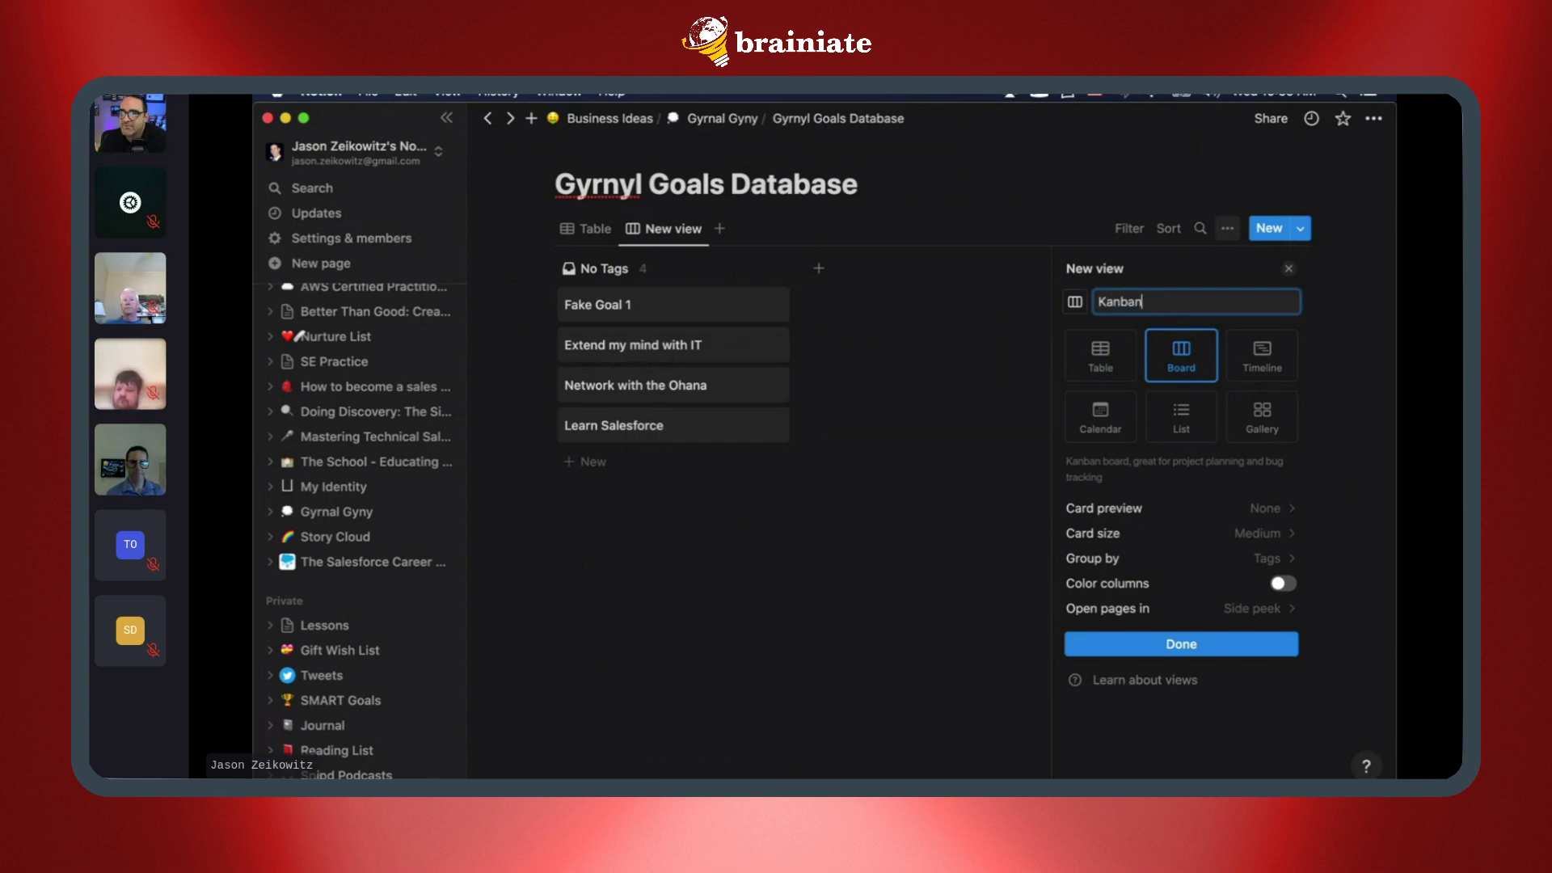
{"action": "left_click", "coordinate": [1252, 651]}
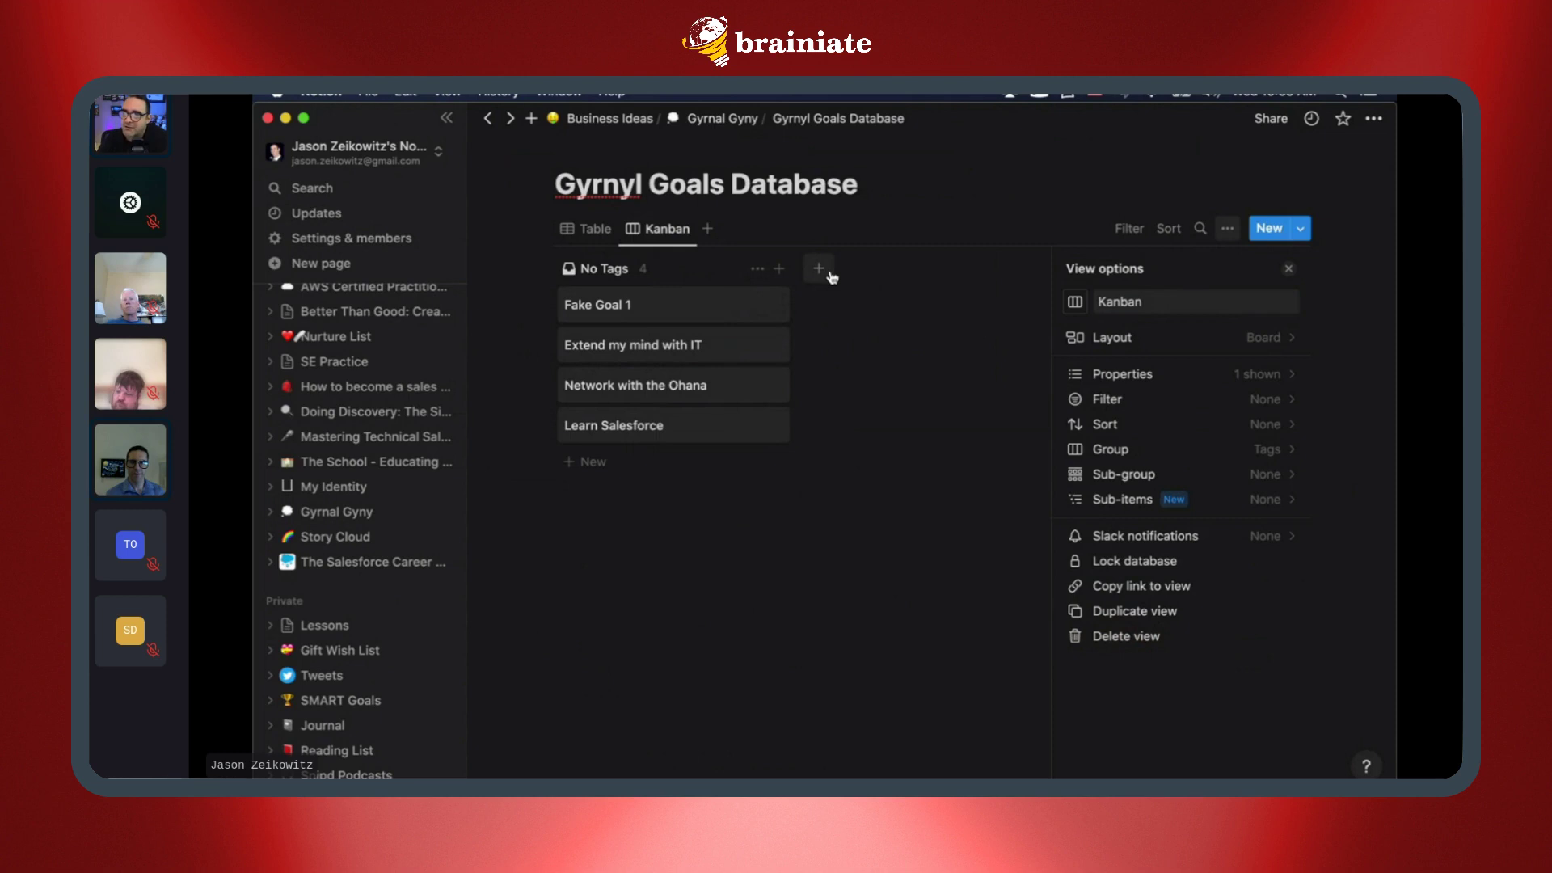
Step: Group the Kanban board by the Parent Goal property and close the view options
{"action": "left_click", "coordinate": [1143, 335]}
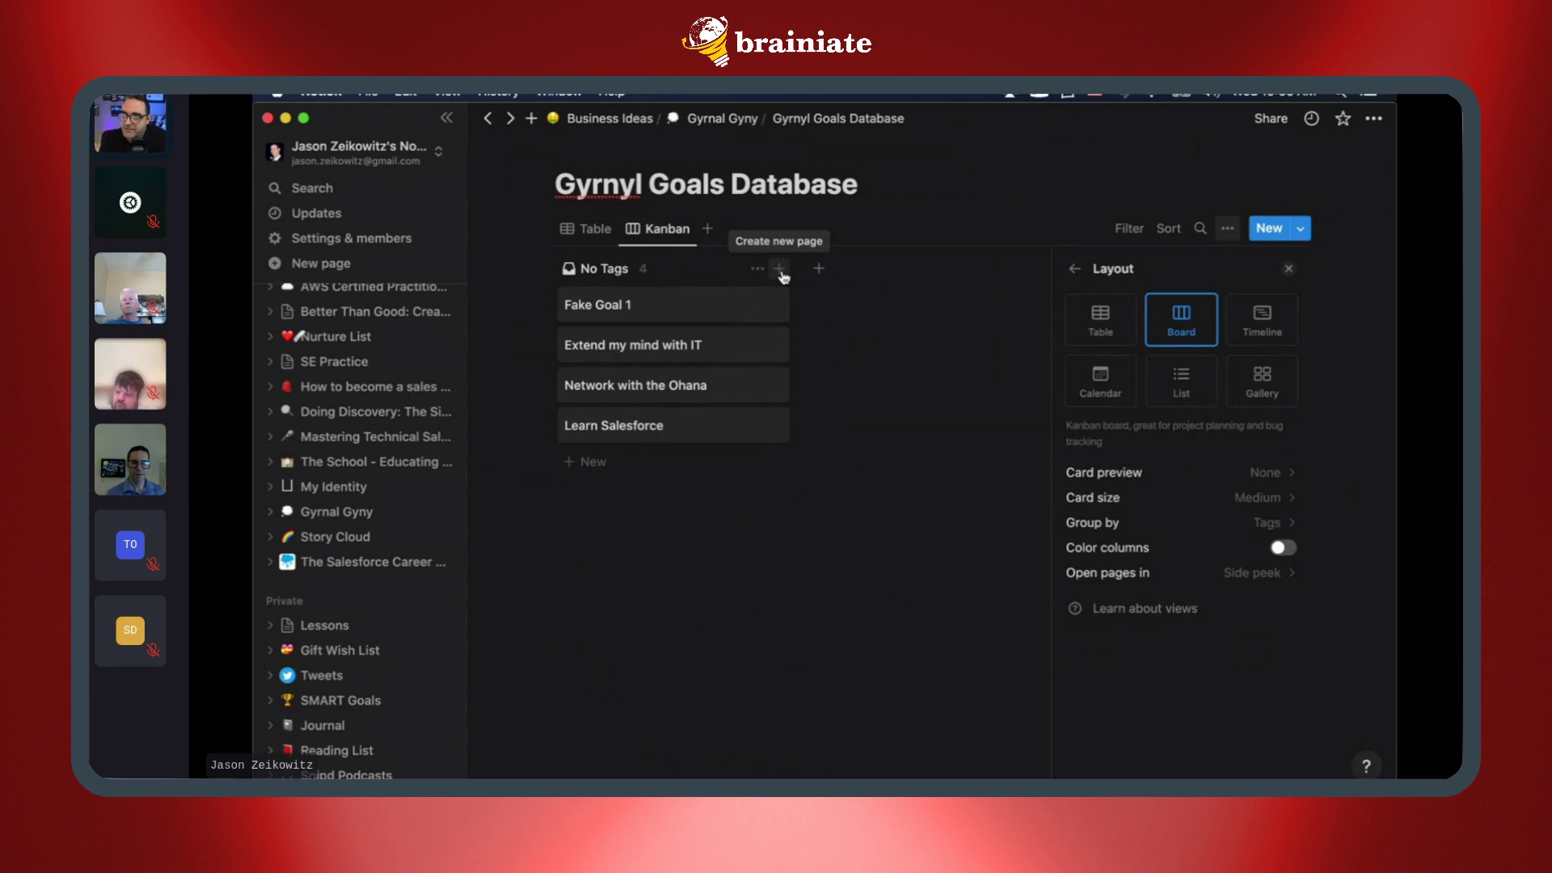
{"action": "left_click", "coordinate": [1184, 530]}
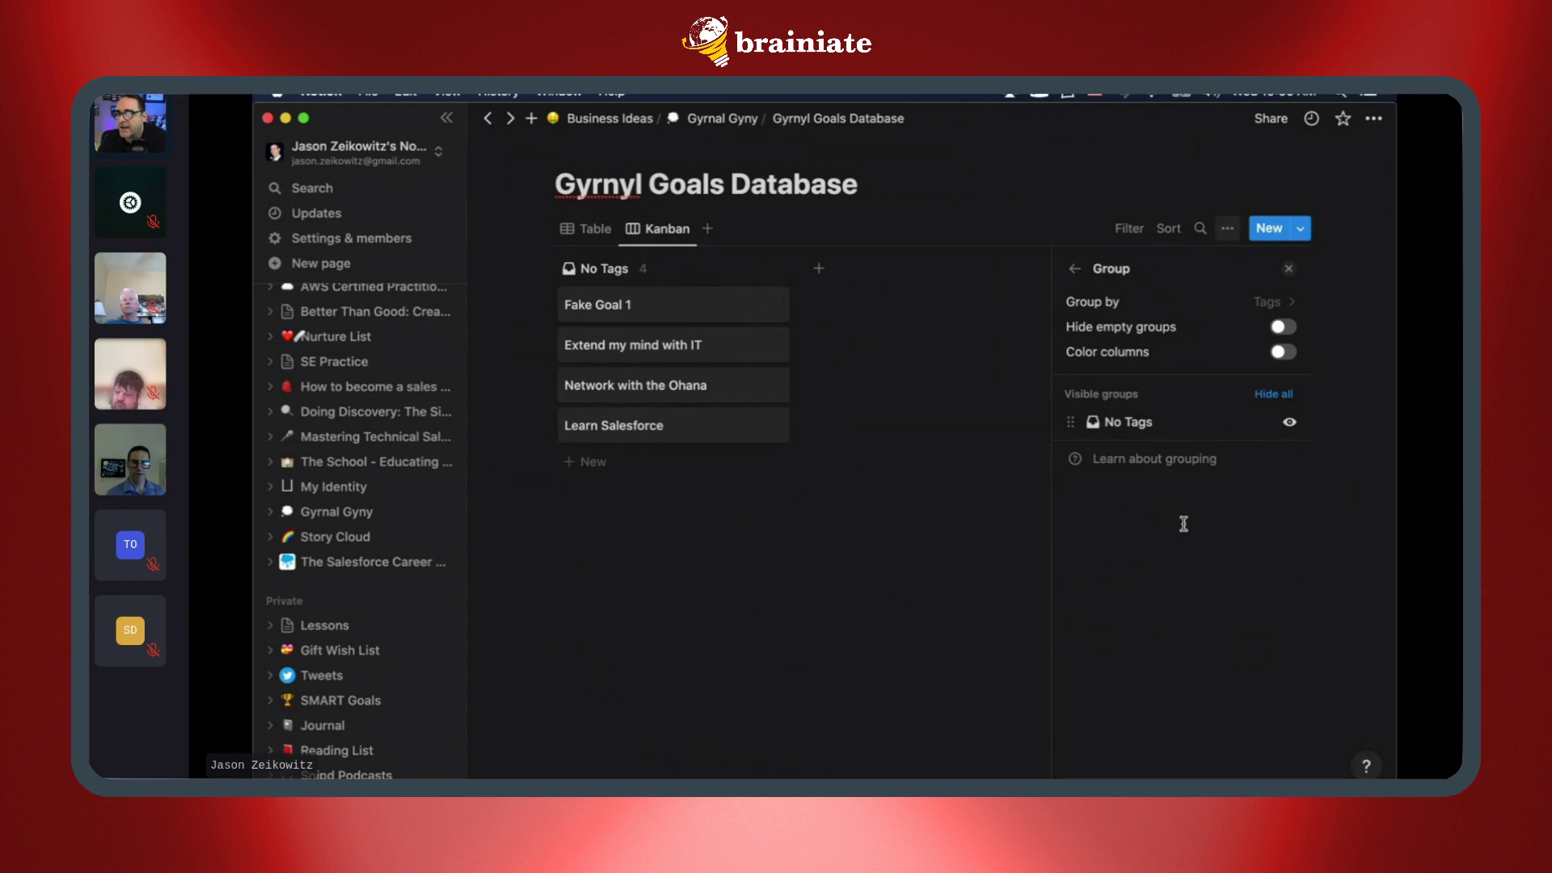
{"action": "left_click", "coordinate": [1266, 300]}
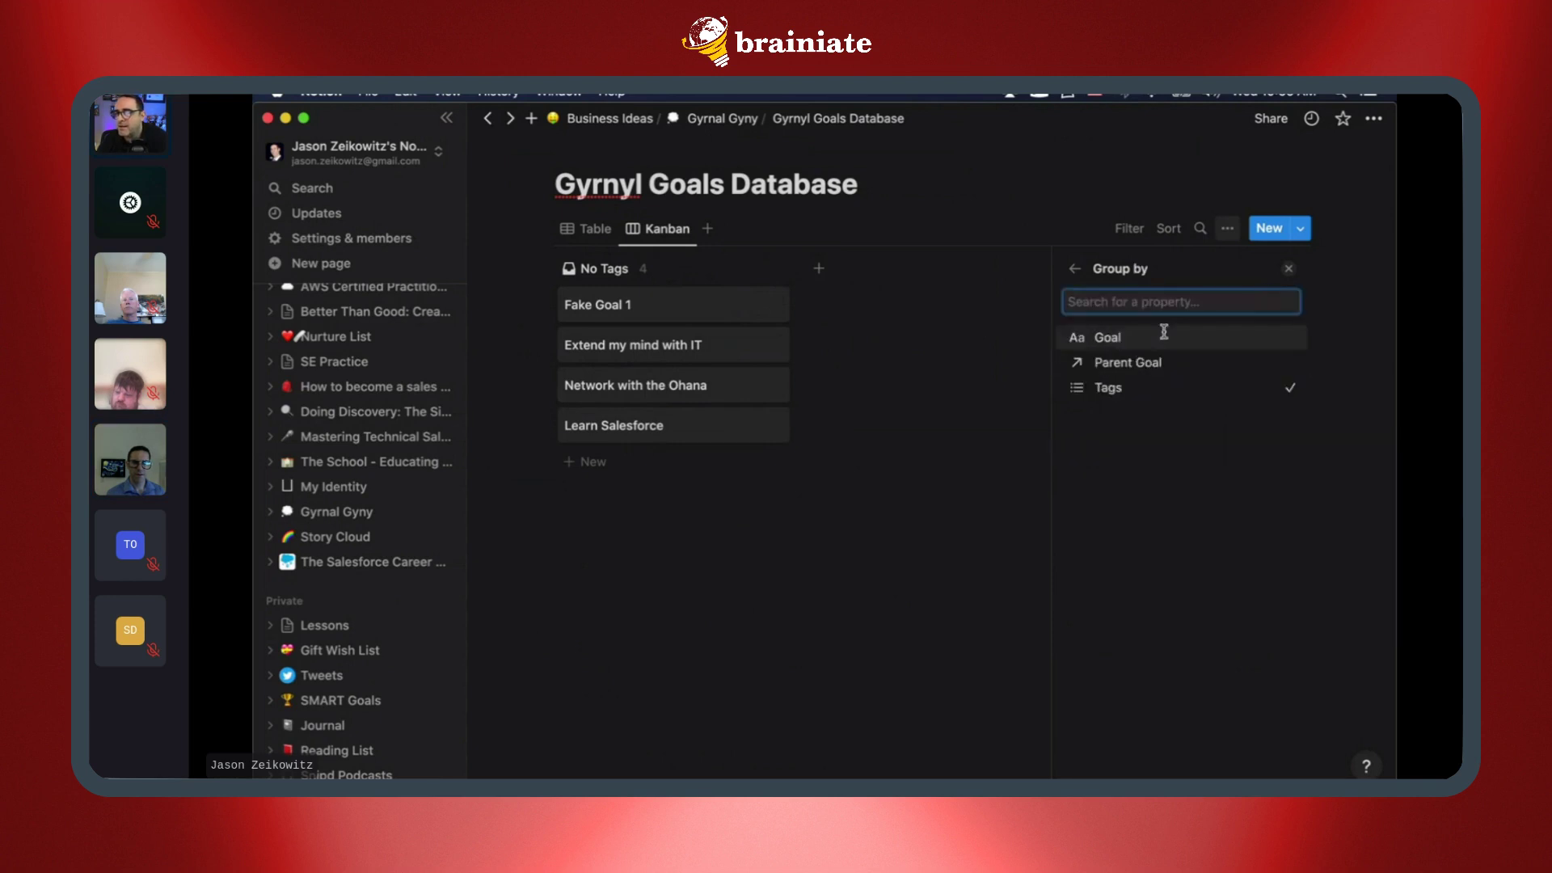
{"action": "left_click", "coordinate": [1126, 364]}
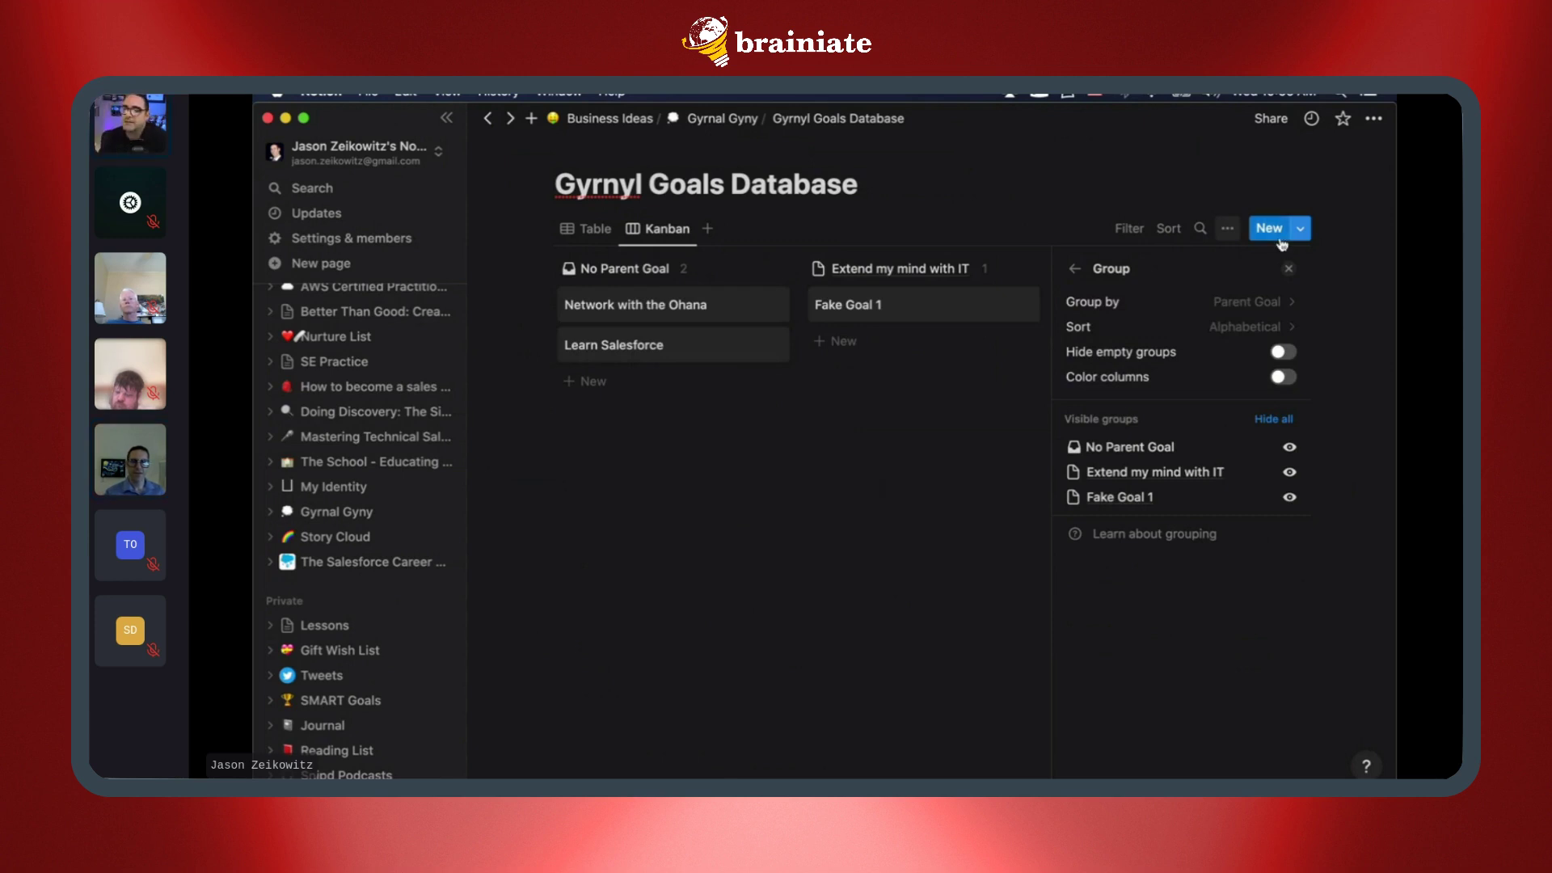
{"action": "left_click", "coordinate": [1288, 269]}
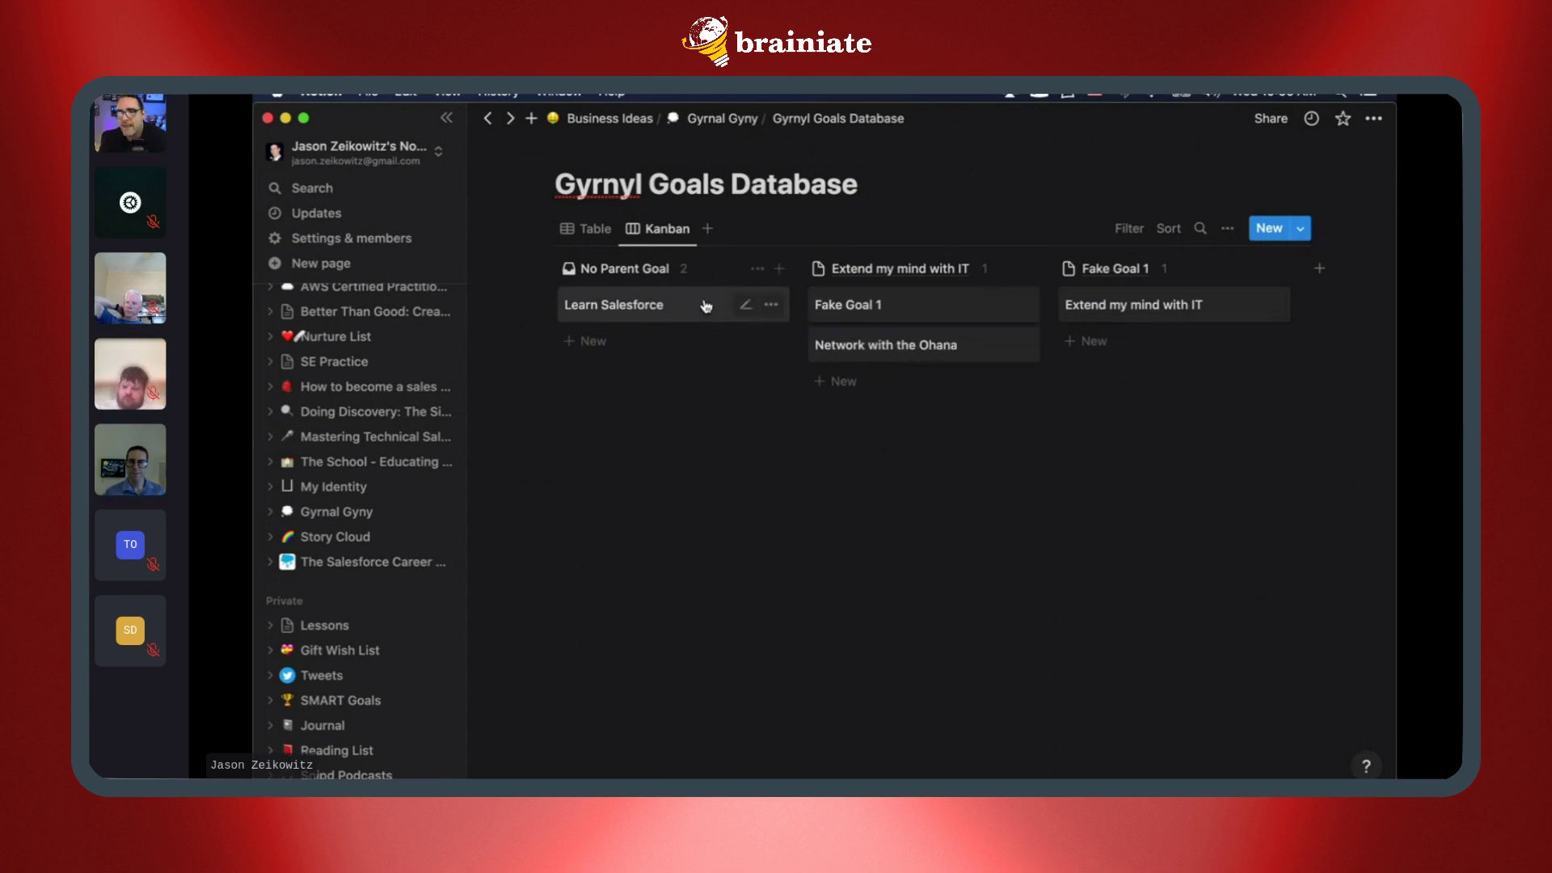
Step: Move the Learn Salesforce card from No Parent Goal into the Extend my mind with IT group
{"action": "left_click_drag", "start_coordinate": [705, 305], "coordinate": [879, 363]}
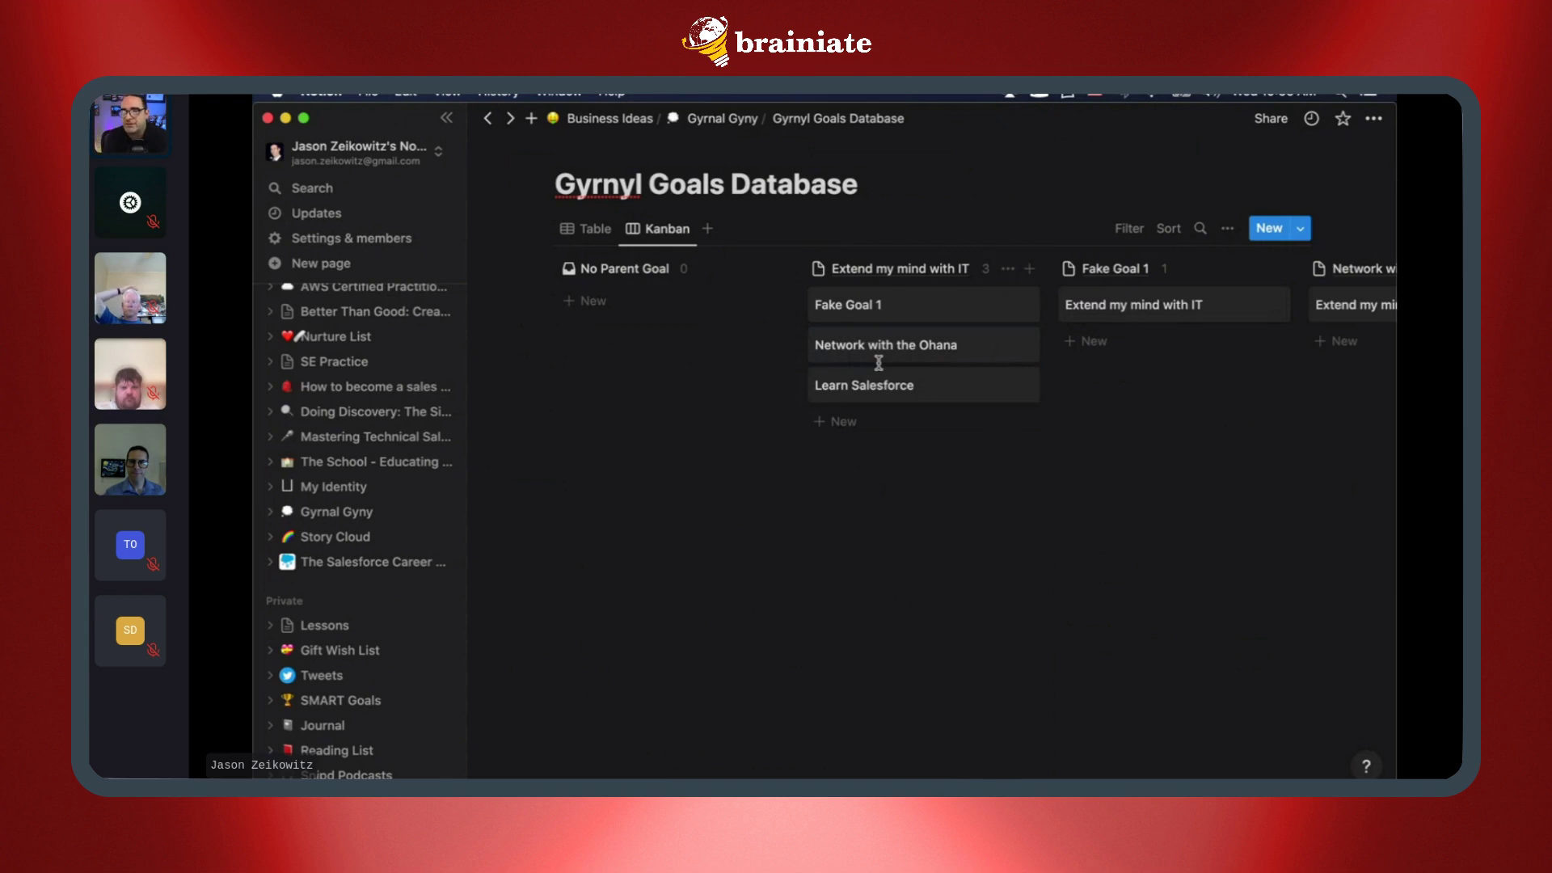
Step: Move the Kanban view ahead of the Table view in the goals database and look across its parent goal groups
{"action": "left_click_drag", "start_coordinate": [644, 227], "coordinate": [564, 232]}
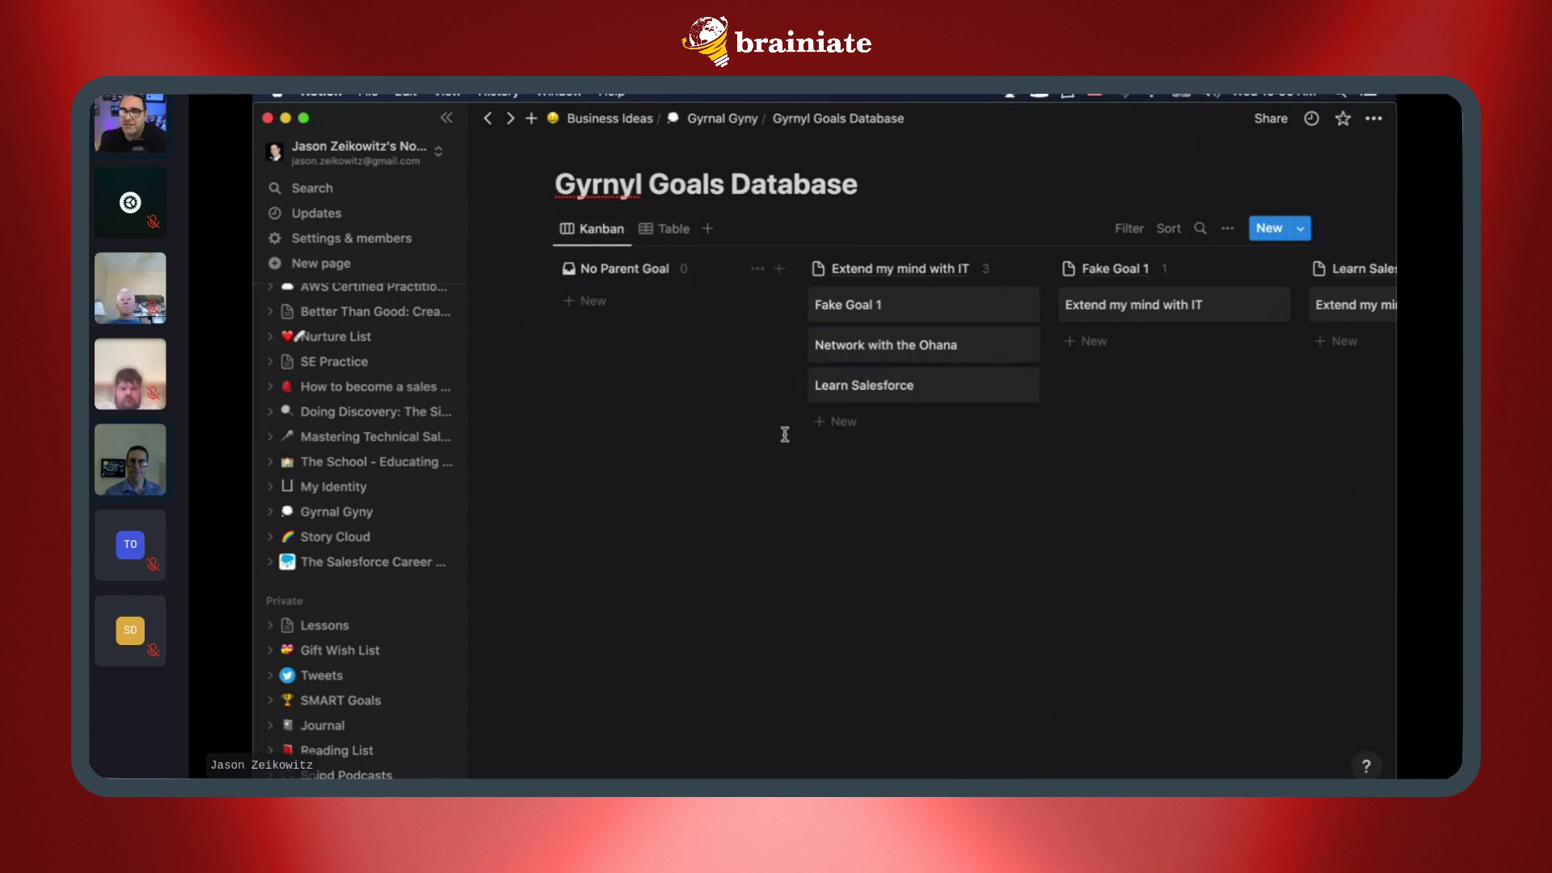
{"action": "scroll", "coordinate": [881, 508], "scroll_direction": "right", "scroll_amount": 3}
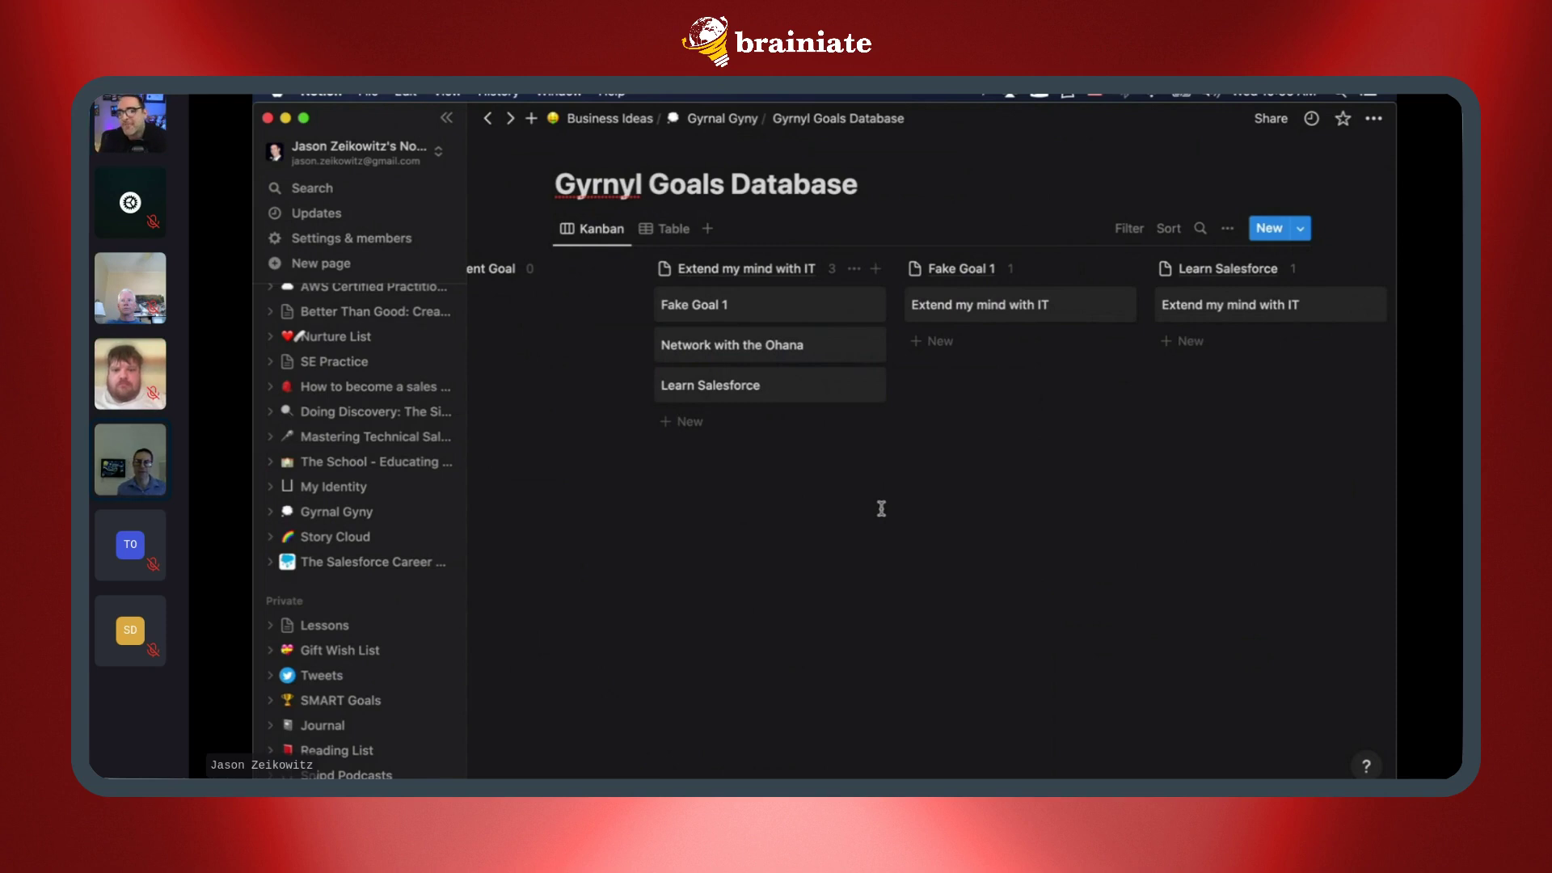
Step: Switch to Salesforce in Chrome and review the Filtered Month's Prompts report's chart and its prompts grouped by goal
{"action": "key", "text": "ctrl+Up"}
{"action": "left_click", "coordinate": [869, 449]}
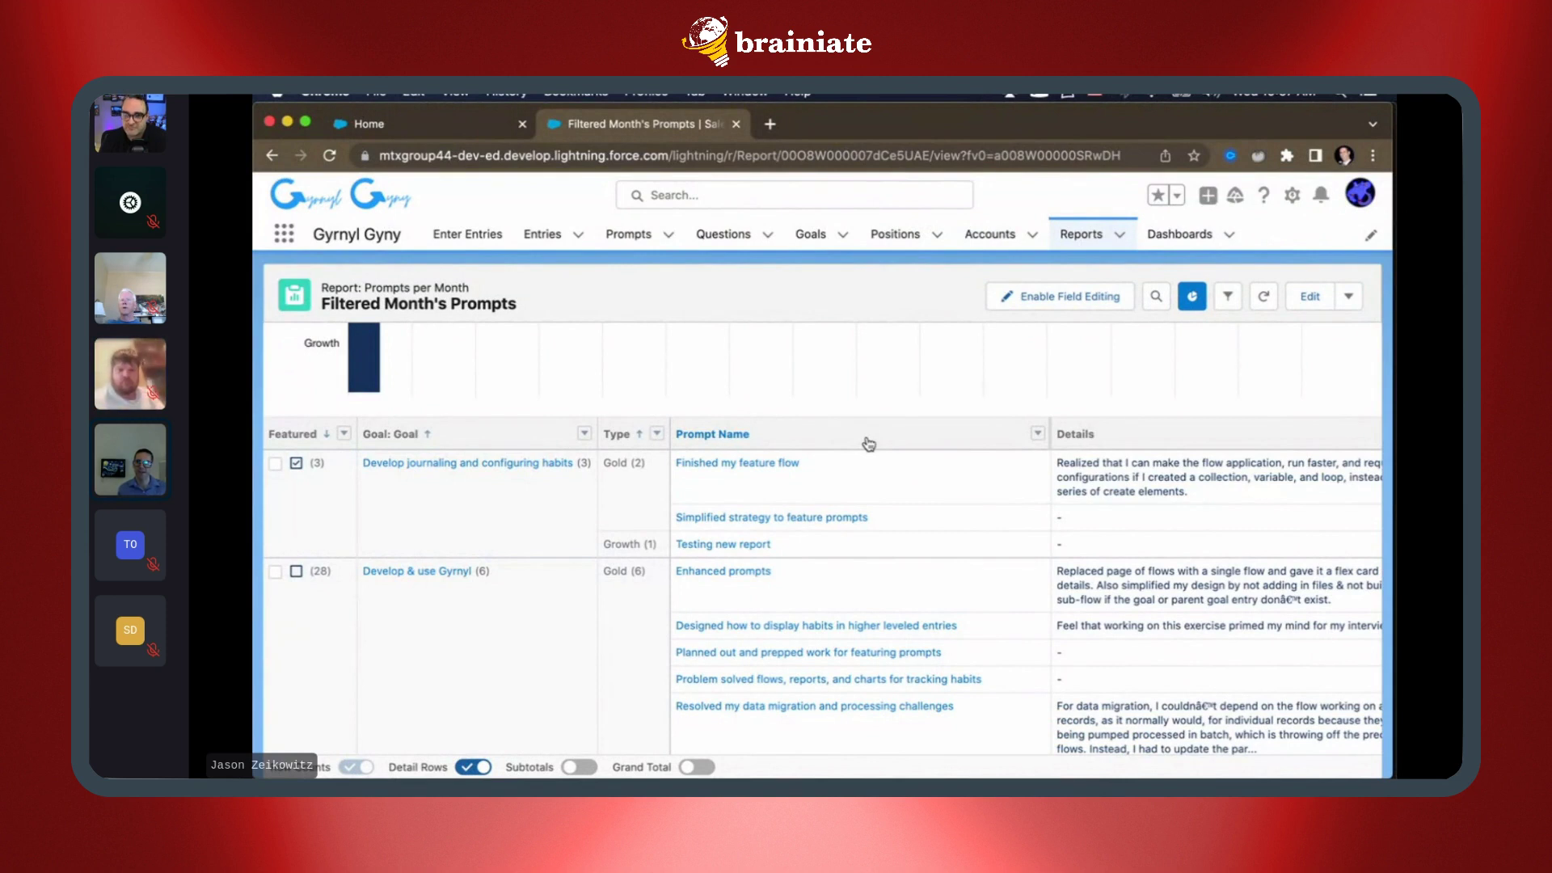
{"action": "scroll", "coordinate": [859, 396], "scroll_direction": "up", "scroll_amount": 2}
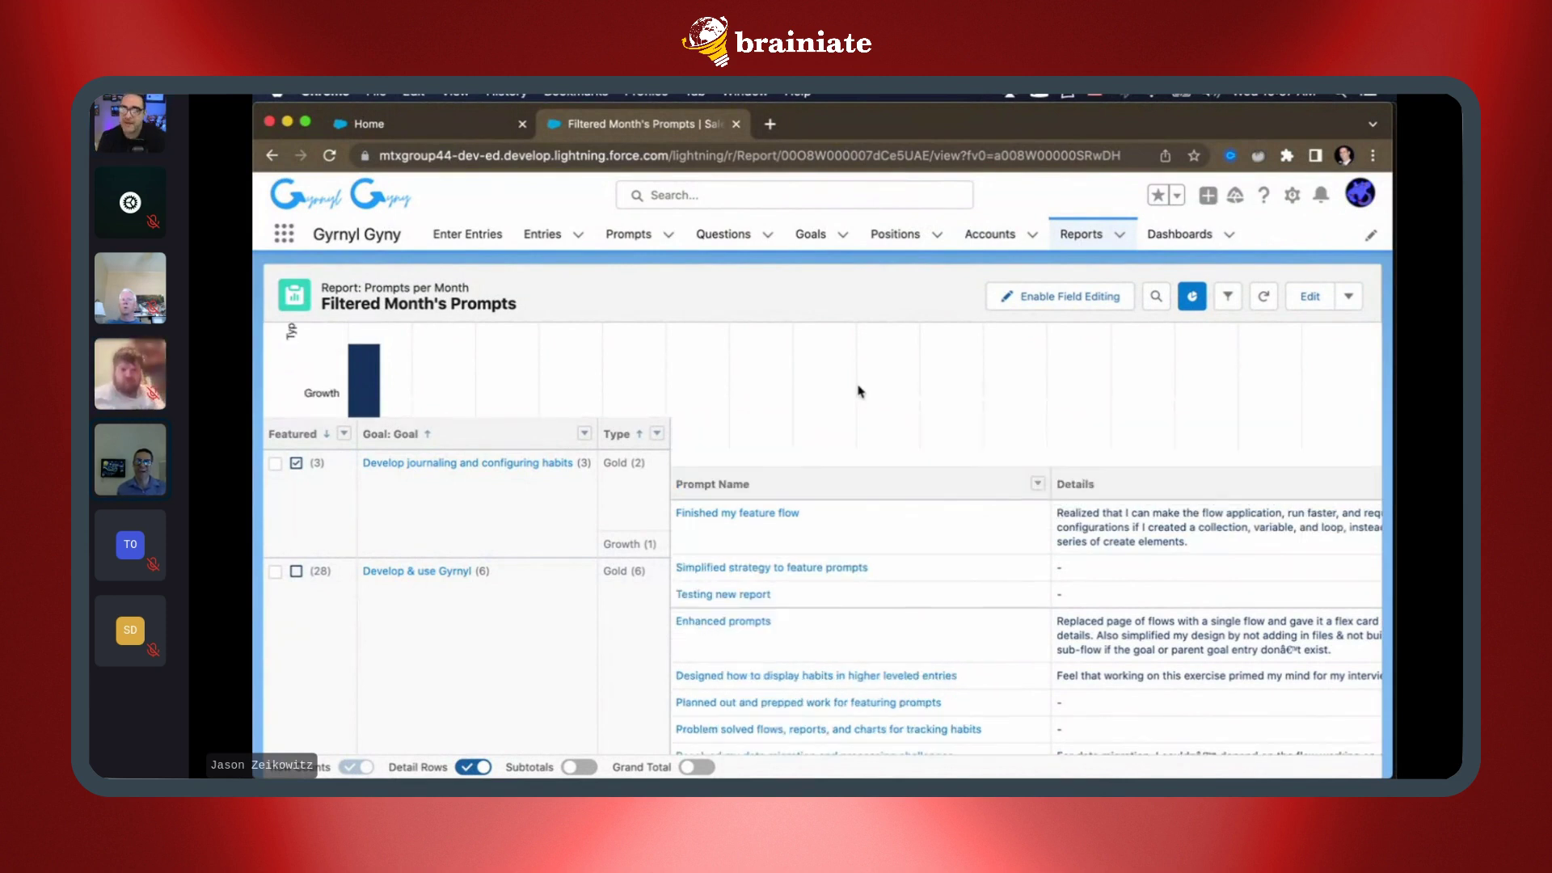
{"action": "scroll", "coordinate": [858, 393], "scroll_direction": "up", "scroll_amount": 5}
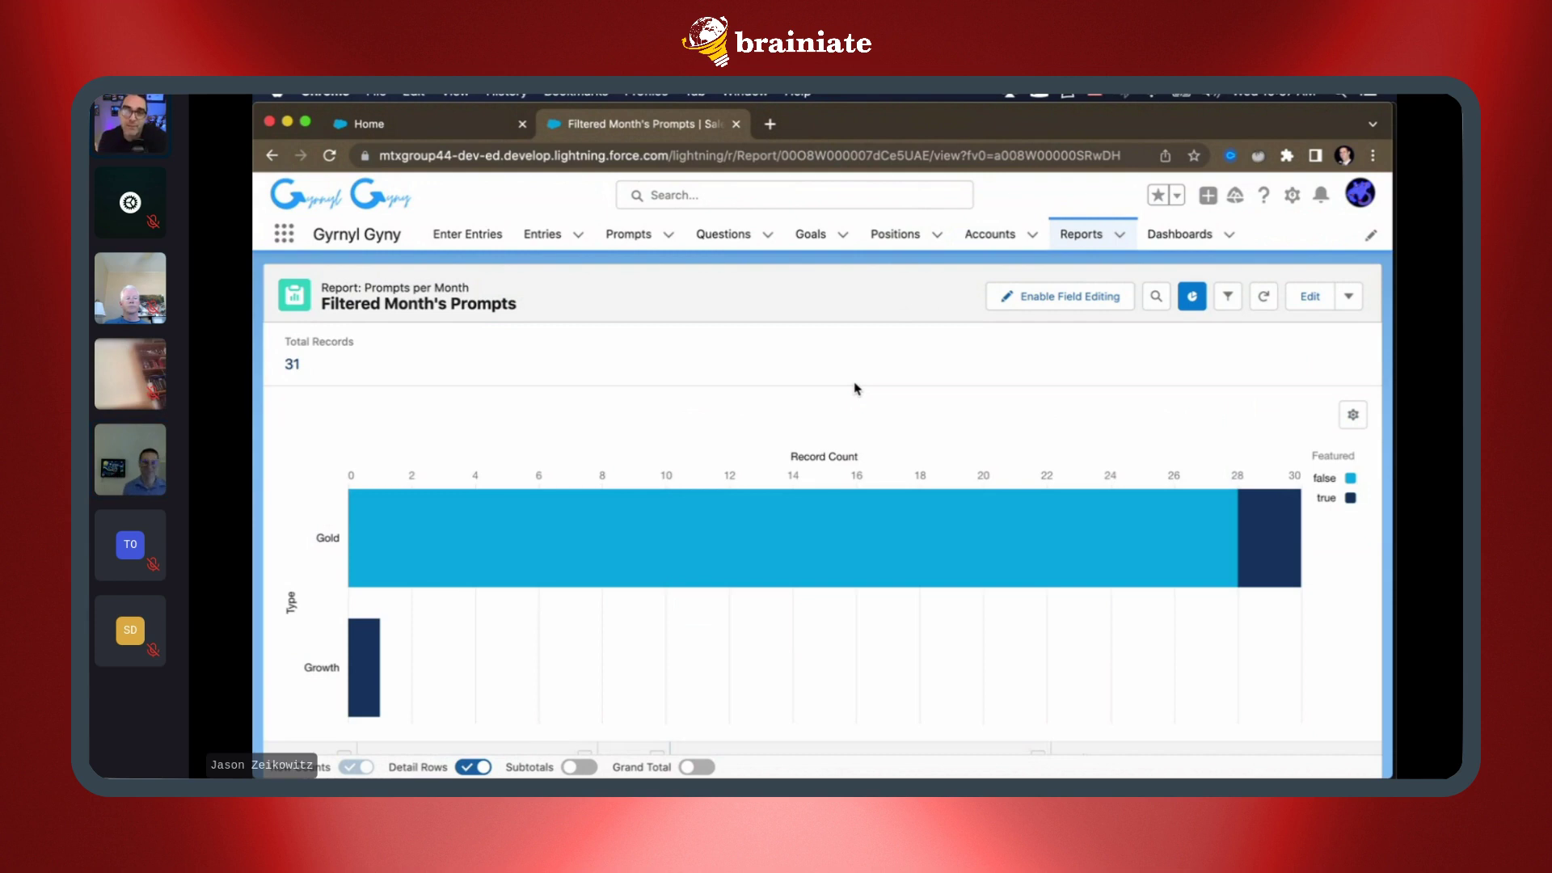
{"action": "left_click", "coordinate": [578, 234]}
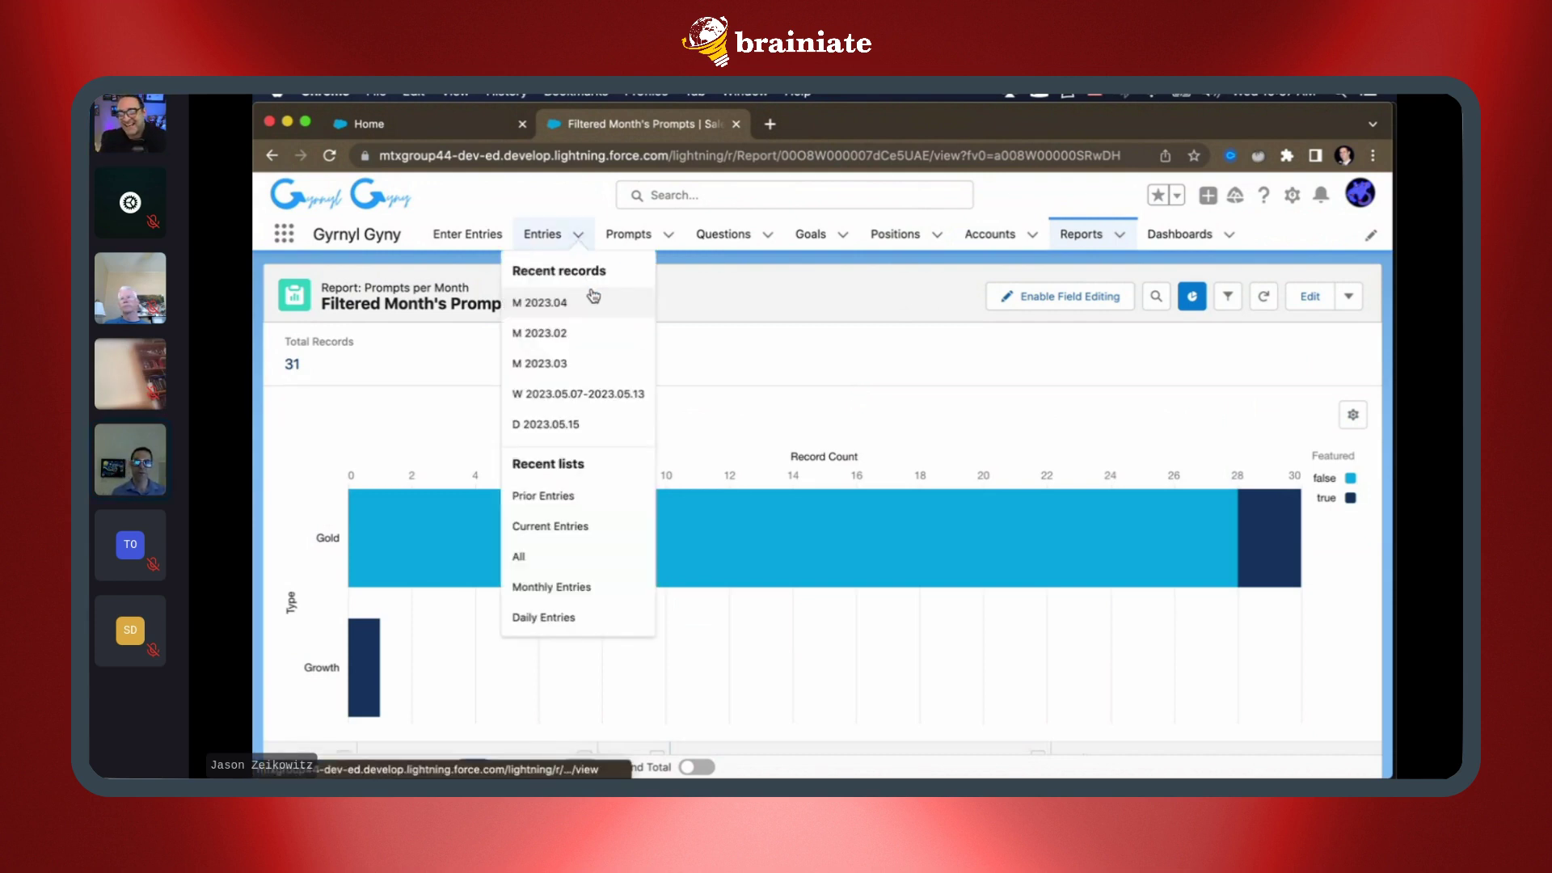
{"action": "scroll", "coordinate": [835, 540], "scroll_direction": "down", "scroll_amount": 4}
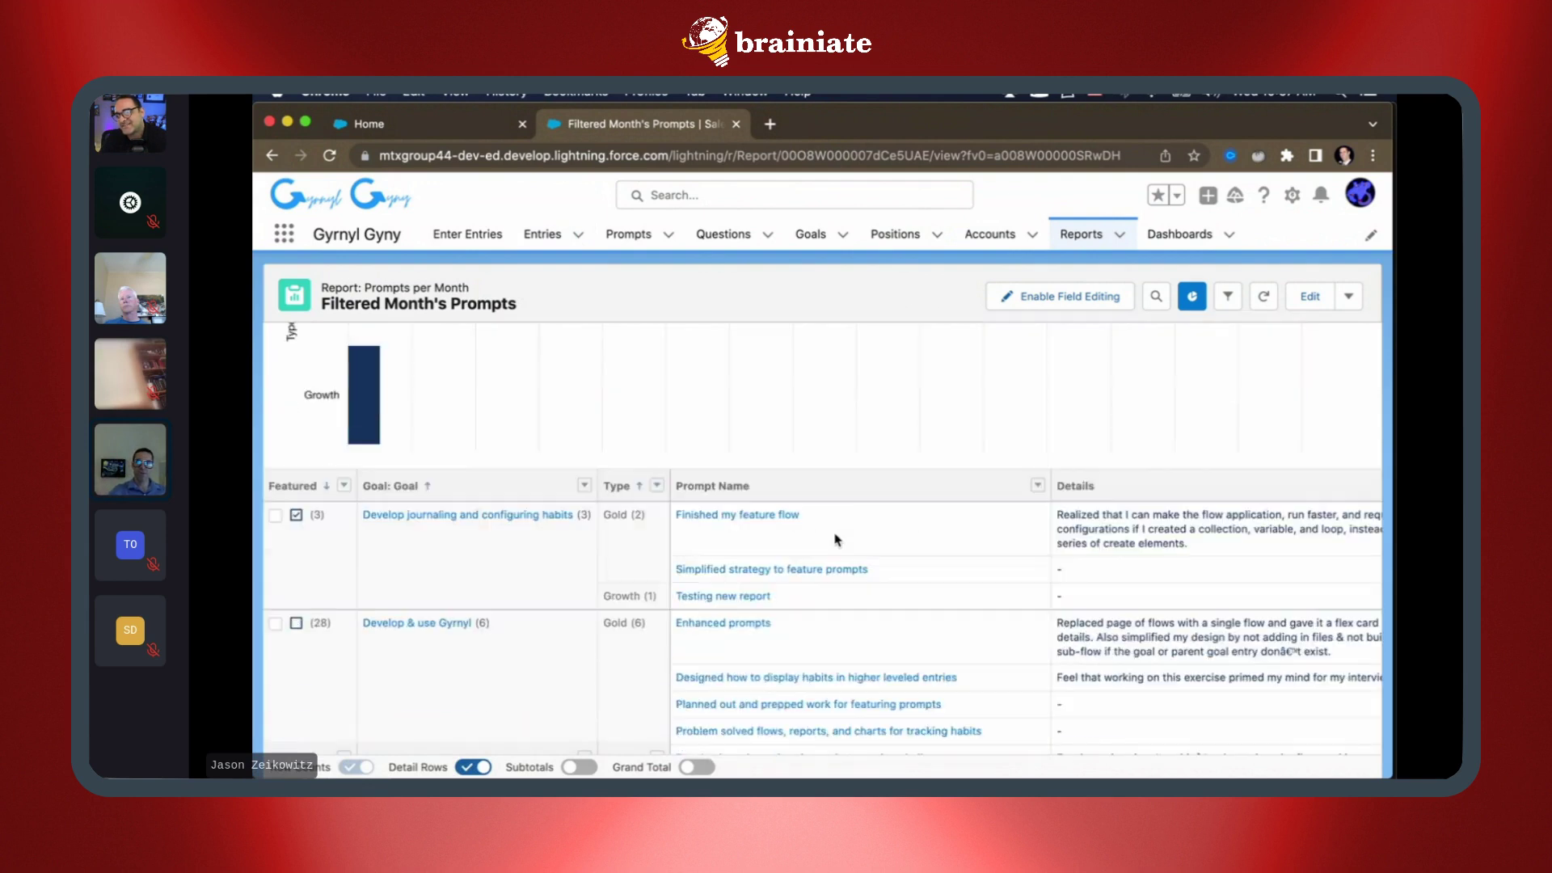
{"action": "scroll", "coordinate": [833, 540], "scroll_direction": "down", "scroll_amount": 2}
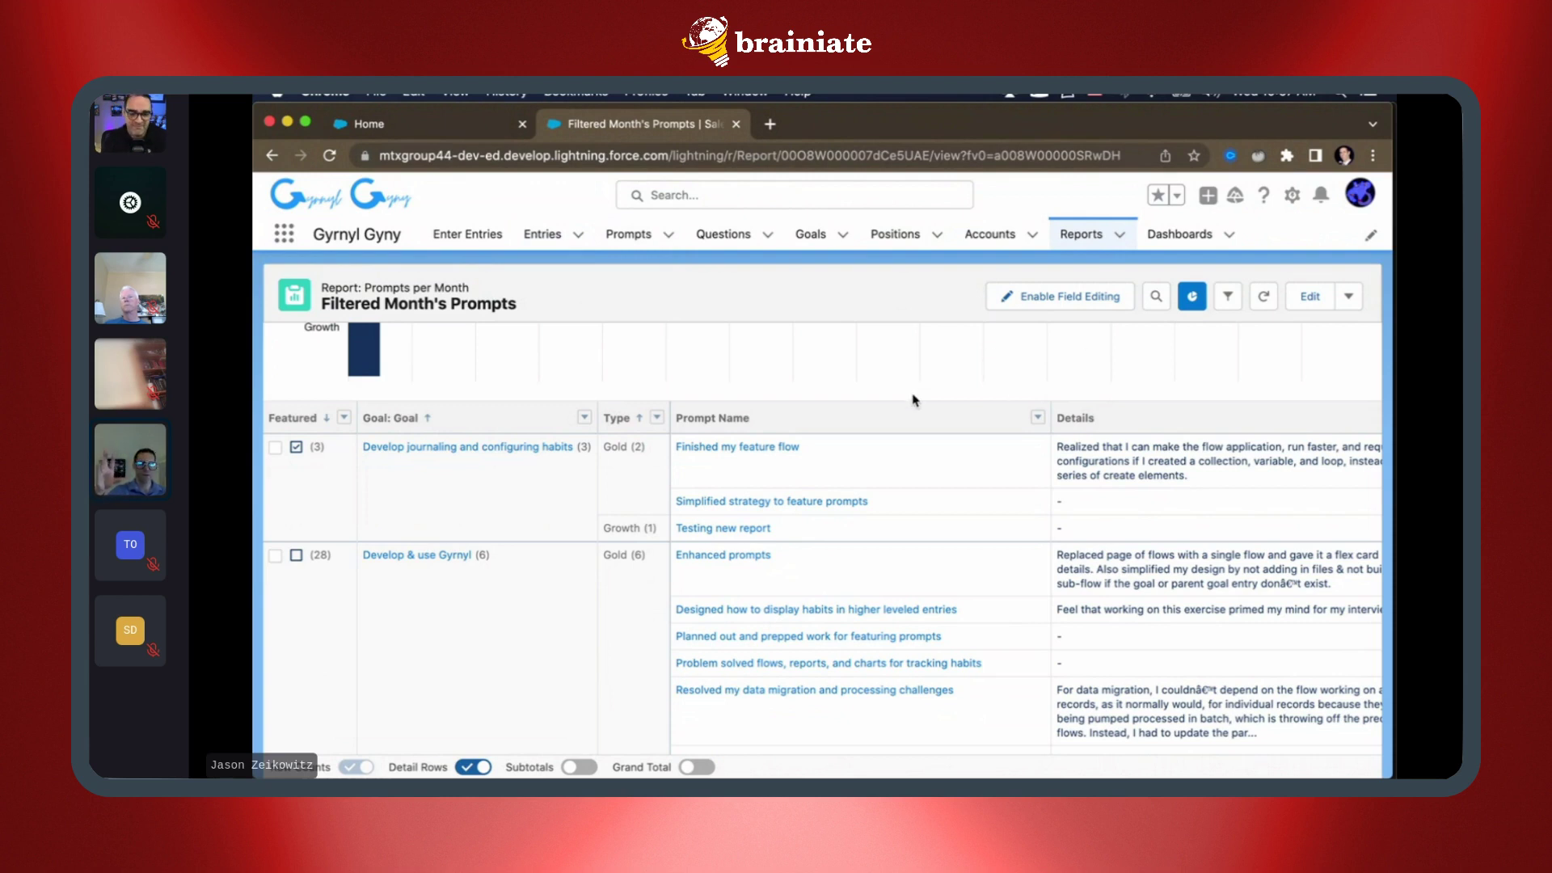
{"action": "scroll", "coordinate": [914, 400], "scroll_direction": "down", "scroll_amount": 2}
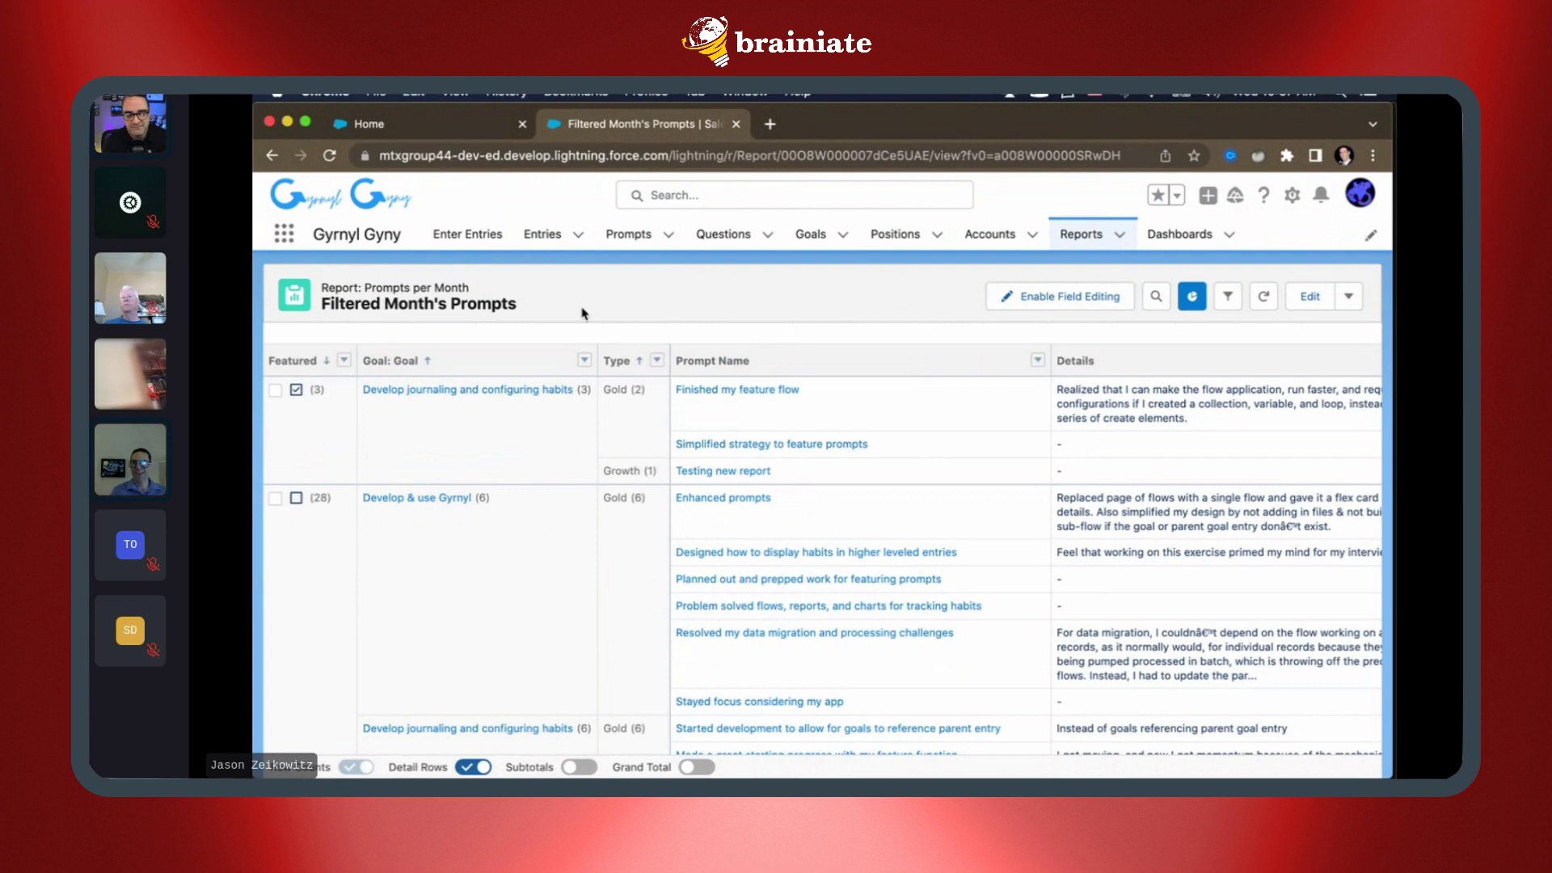
Step: Open the recent entry M 2023.04 and show its Prompts section
{"action": "left_click", "coordinate": [578, 234]}
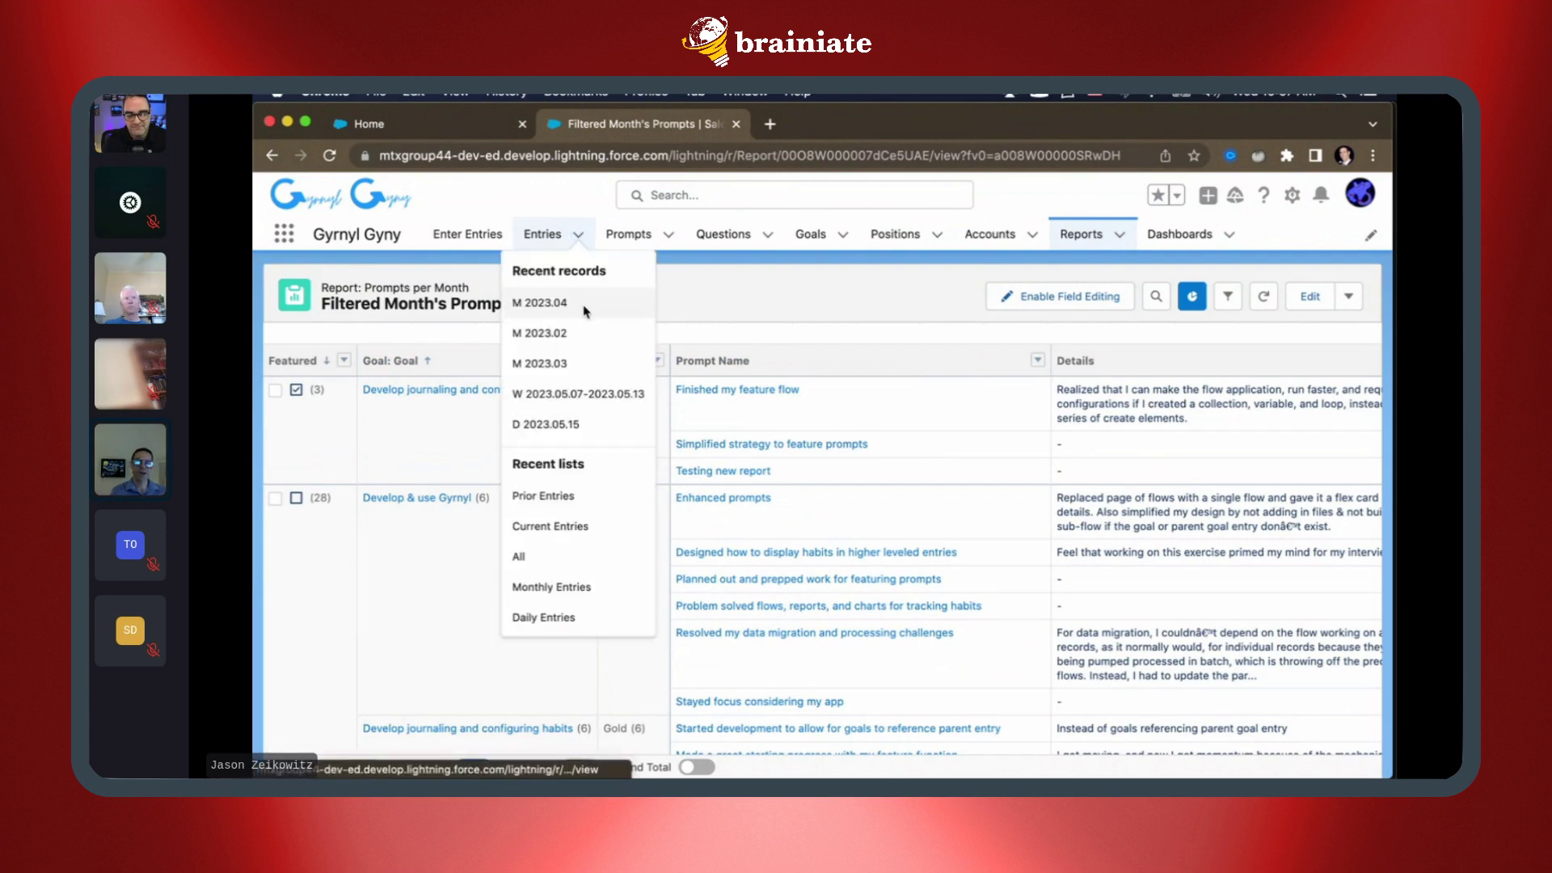
{"action": "left_click", "coordinate": [582, 305]}
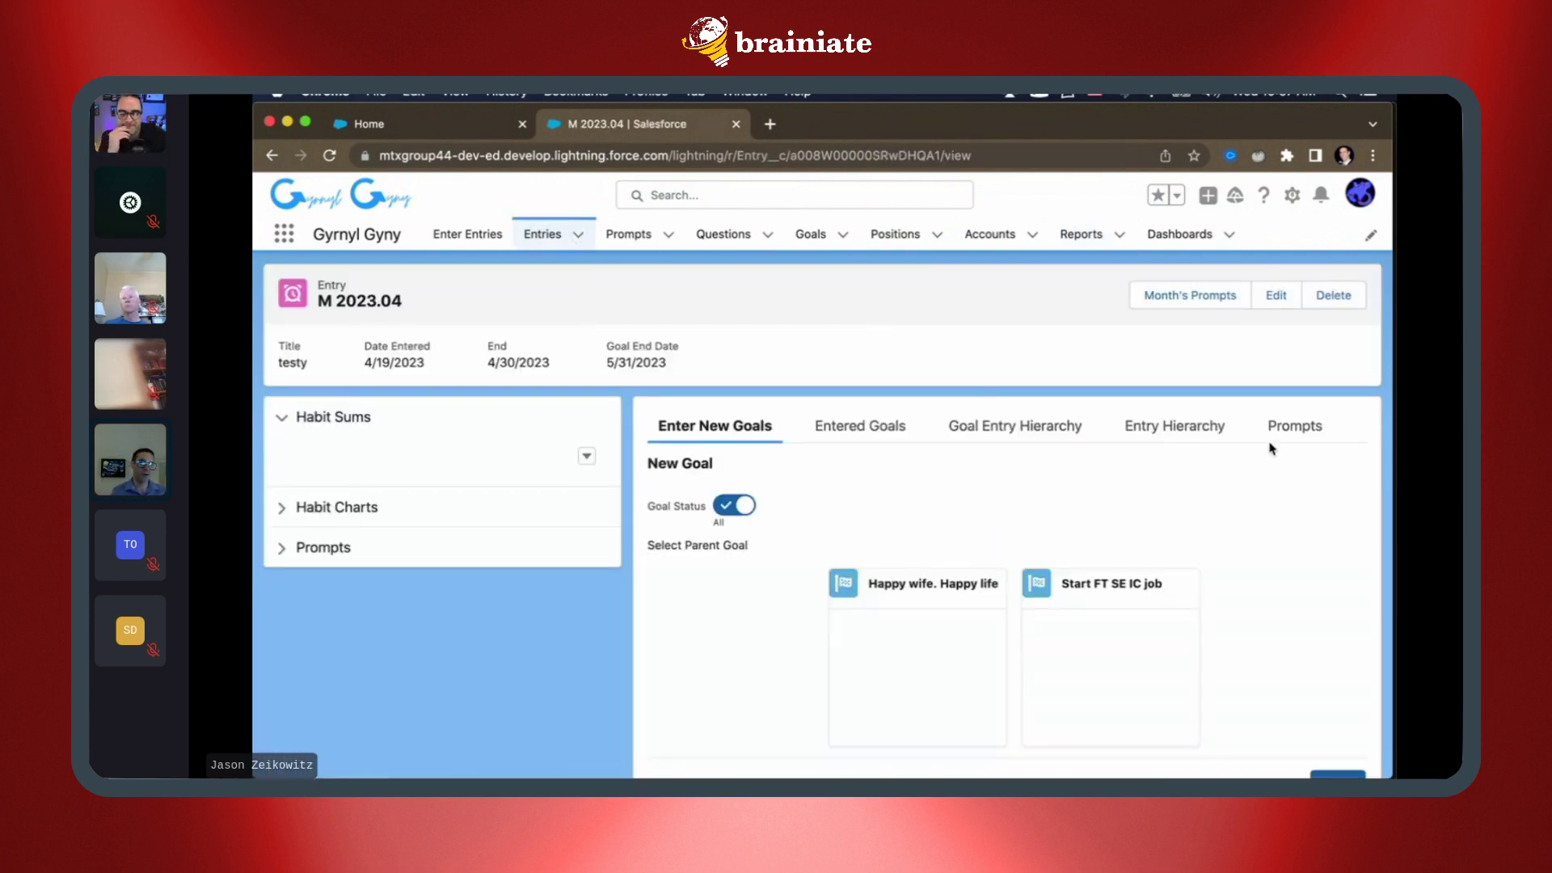
{"action": "left_click", "coordinate": [1289, 429]}
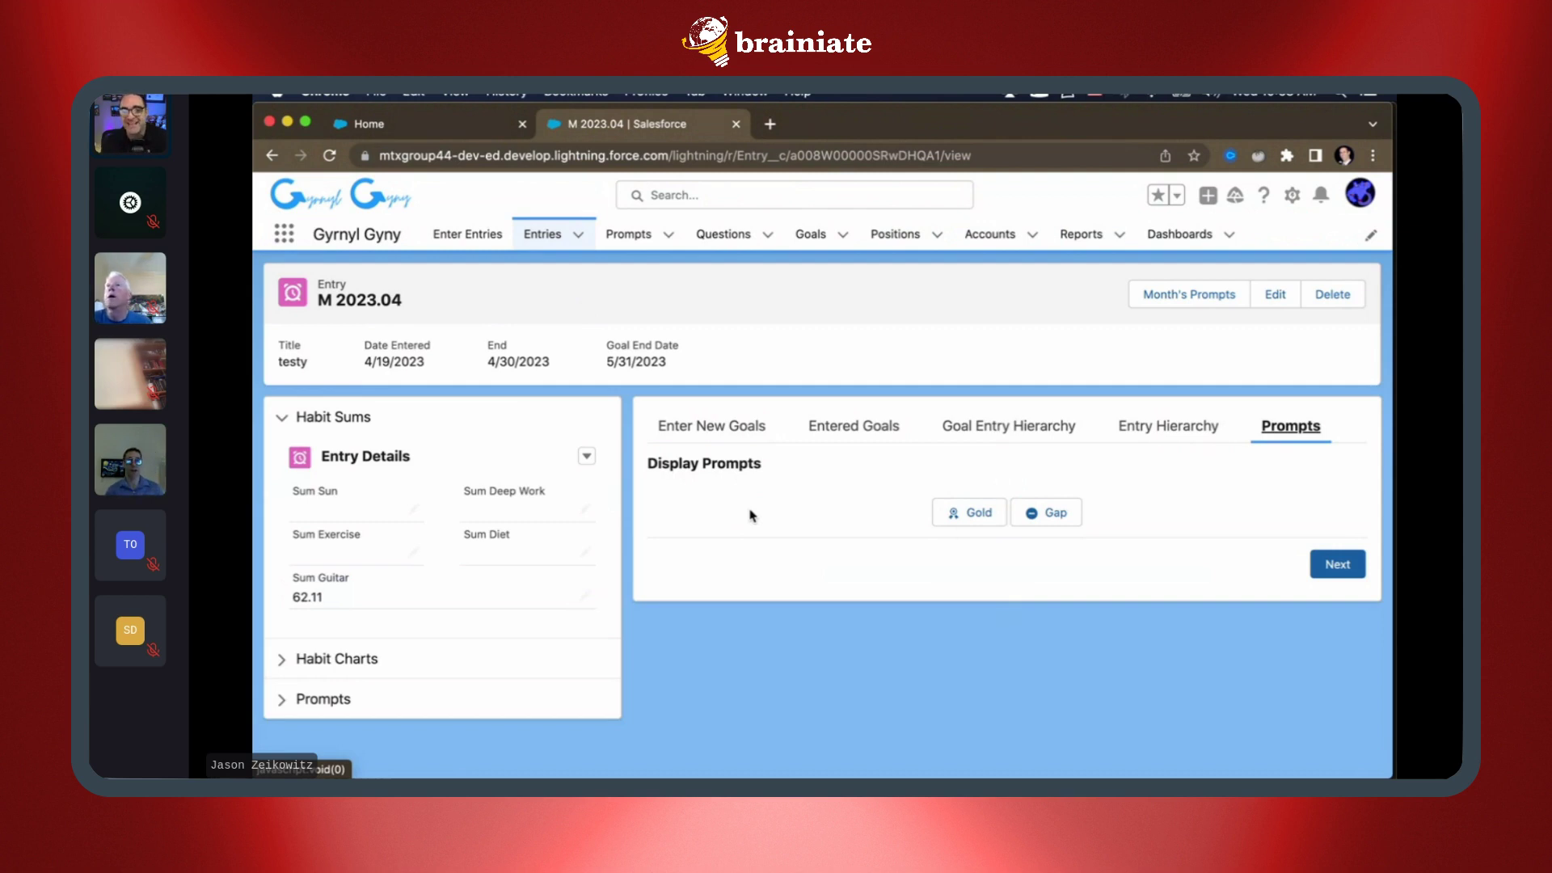
Step: Switch to the YouTube video "Notion Fundamentals: How to Create and Edit Pages", show it in theater mode and look over its description and comments
{"action": "key", "text": "ctrl+Up"}
{"action": "left_click", "coordinate": [519, 362]}
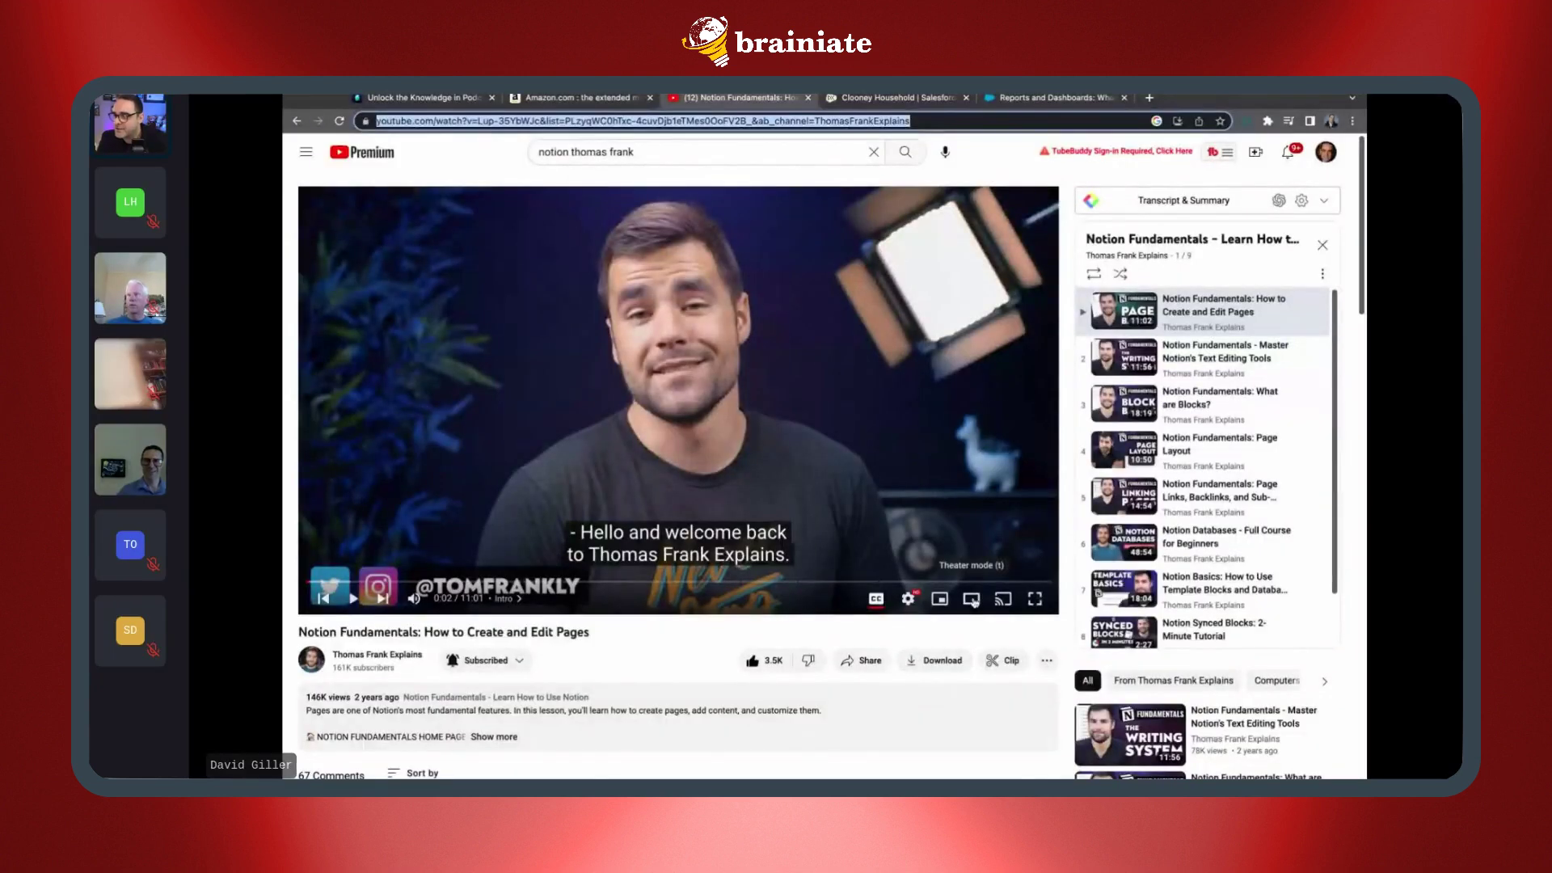
{"action": "left_click", "coordinate": [973, 601]}
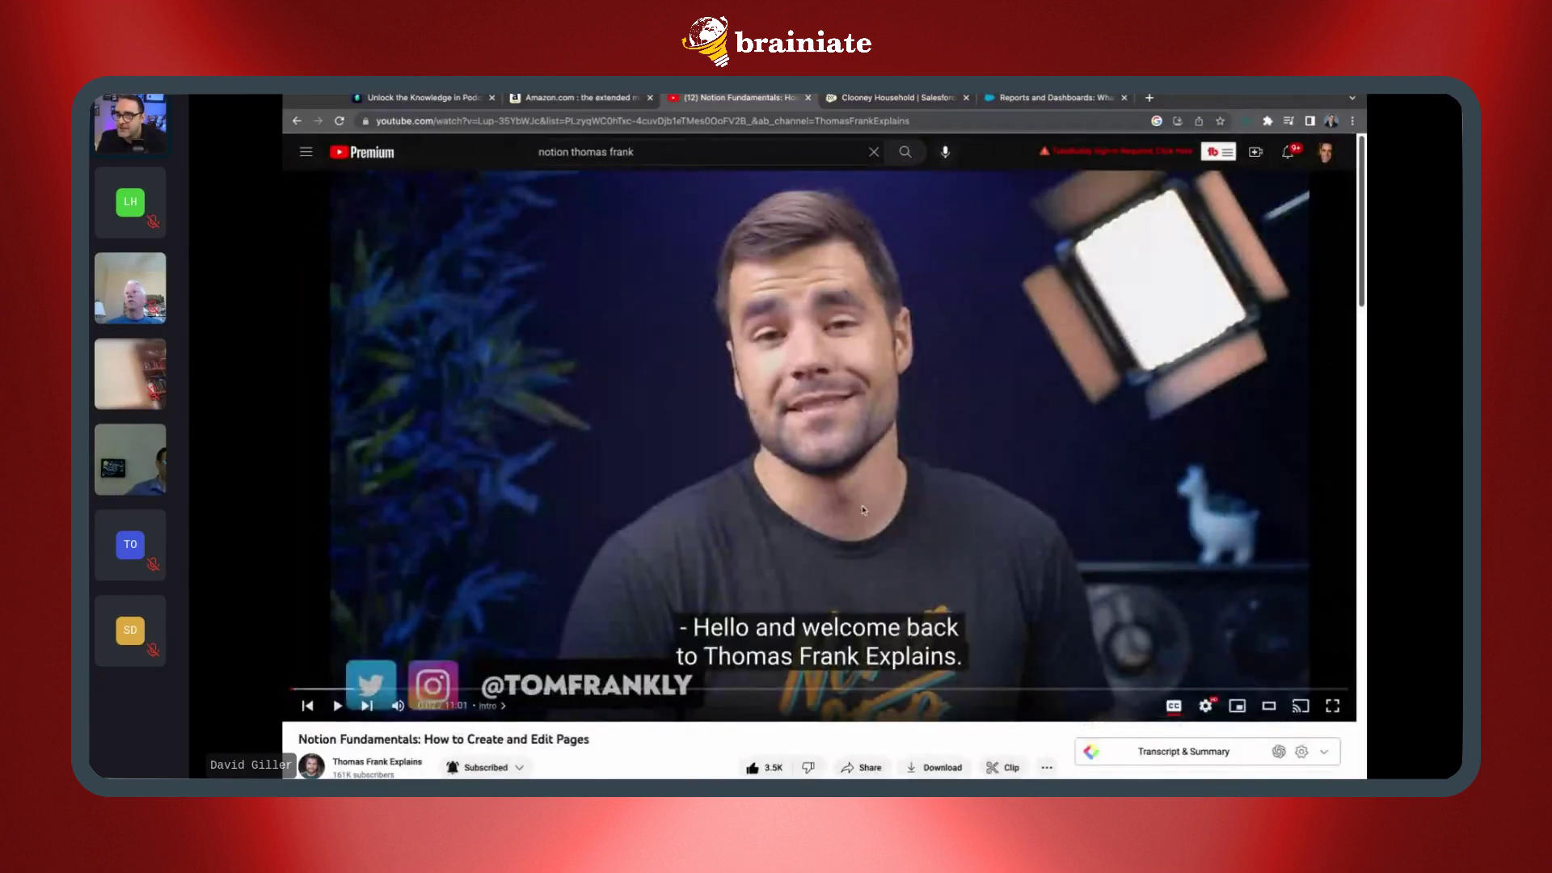
{"action": "scroll", "coordinate": [850, 628], "scroll_direction": "down", "scroll_amount": 3}
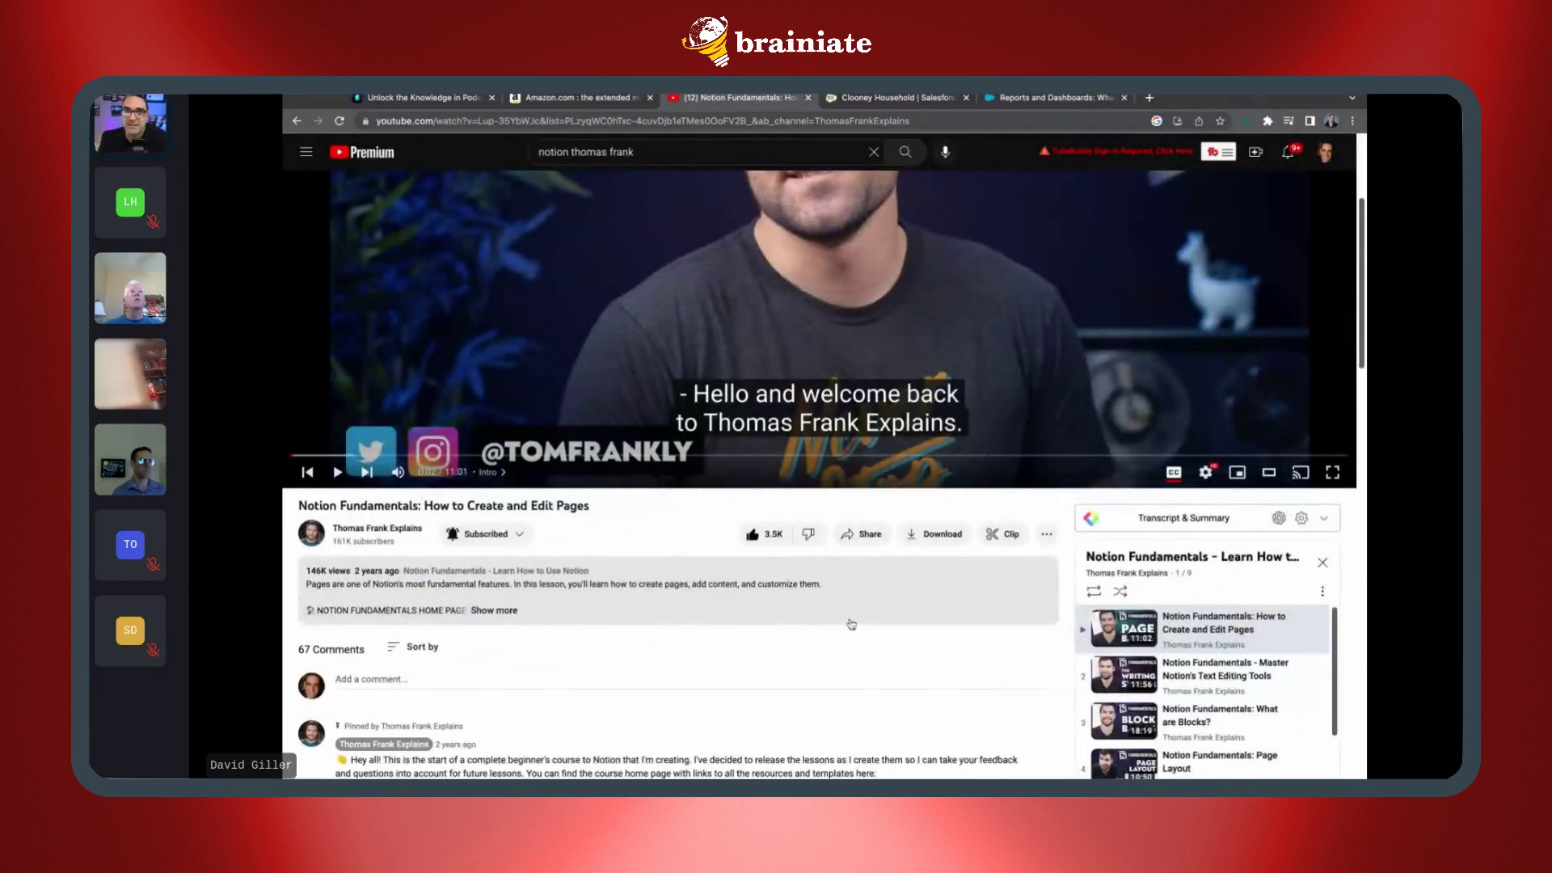
{"action": "scroll", "coordinate": [850, 621], "scroll_direction": "up", "scroll_amount": 3}
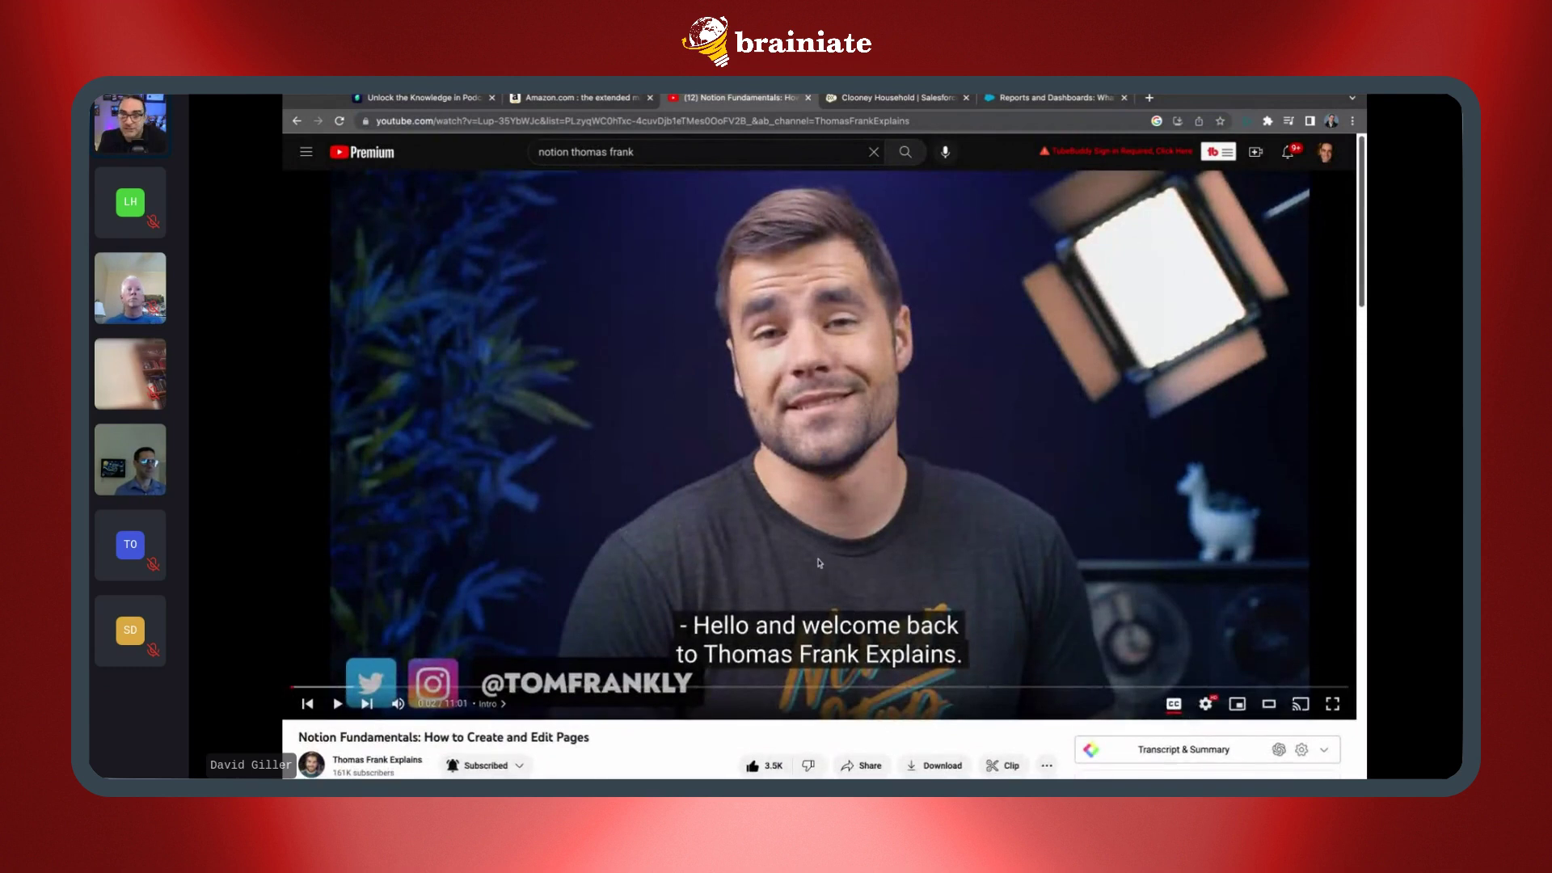
{"action": "scroll", "coordinate": [821, 567], "scroll_direction": "down", "scroll_amount": 3}
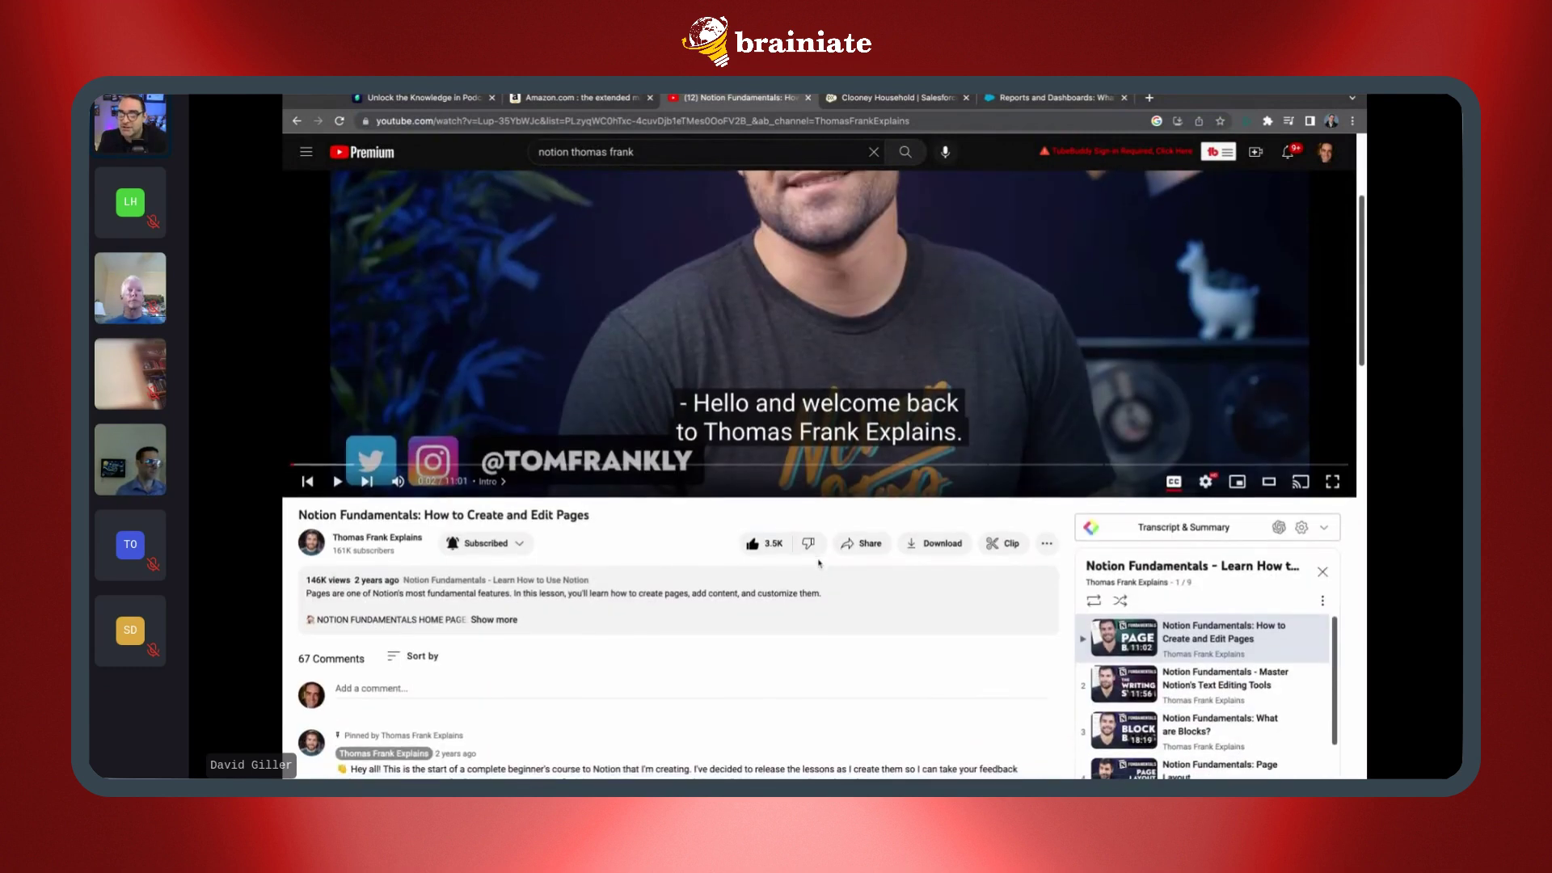
Step: View the Thomas Frank Explains channel page, return to the video and browse its Notion Fundamentals playlist
{"action": "left_click", "coordinate": [376, 538]}
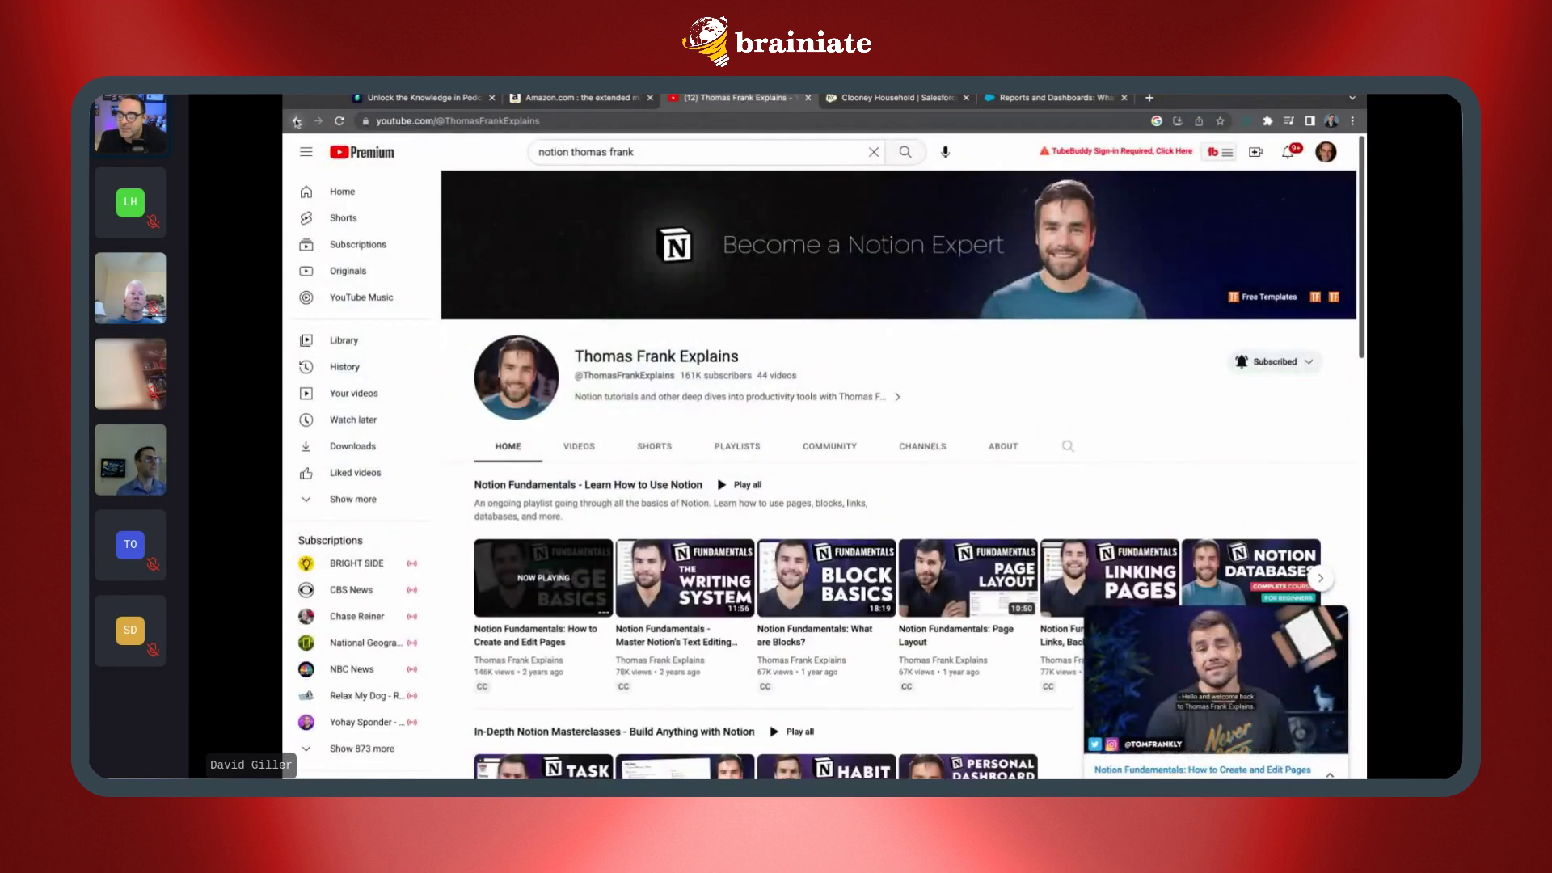
{"action": "left_click", "coordinate": [297, 121]}
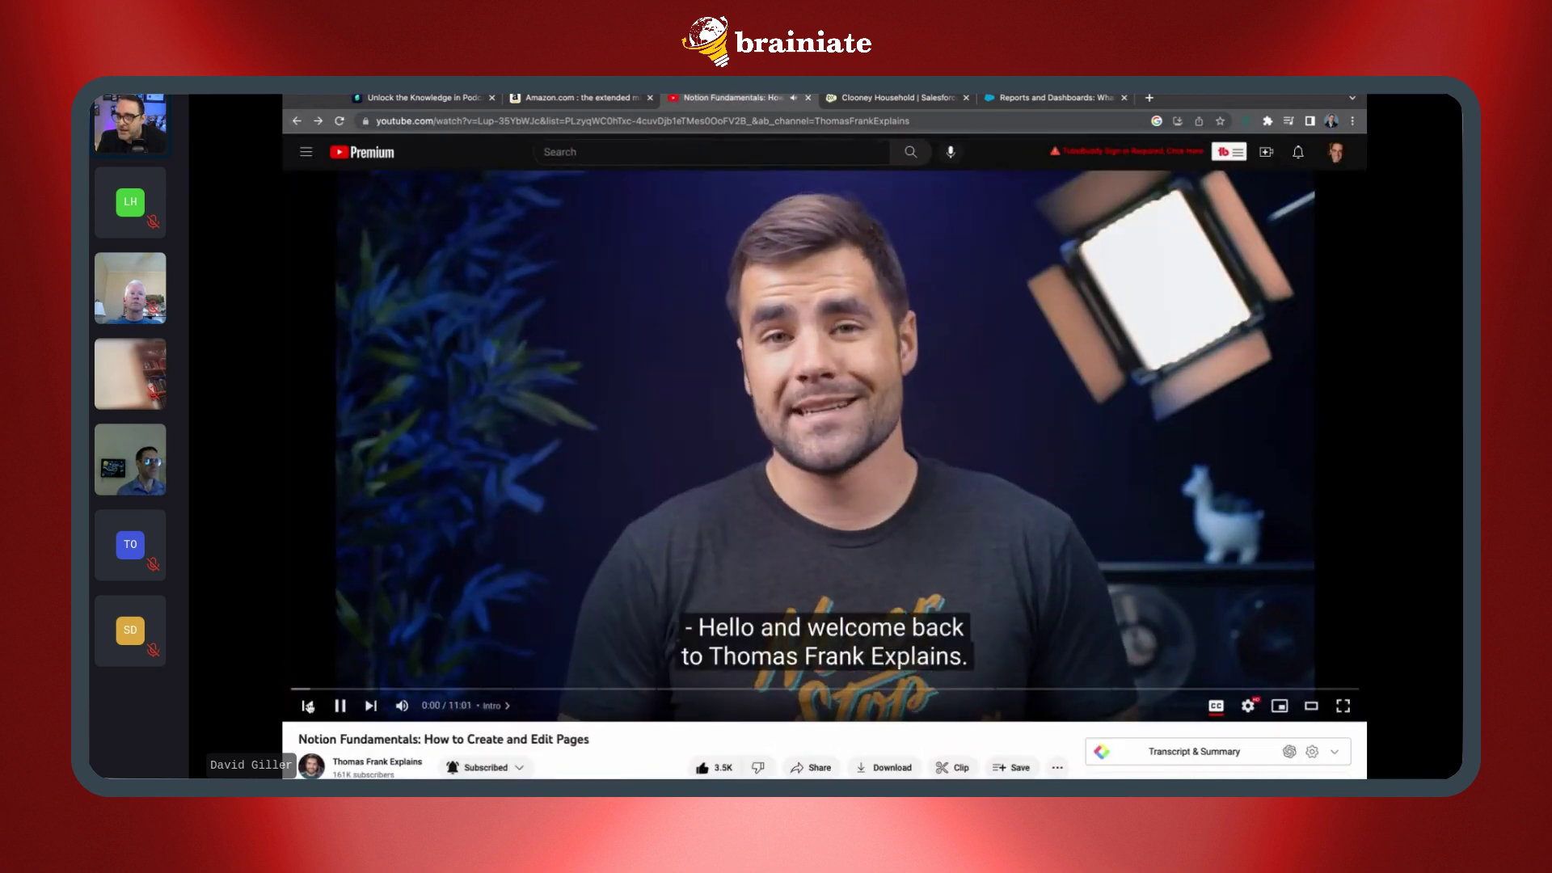
{"action": "scroll", "coordinate": [1194, 534], "scroll_direction": "down", "scroll_amount": 5}
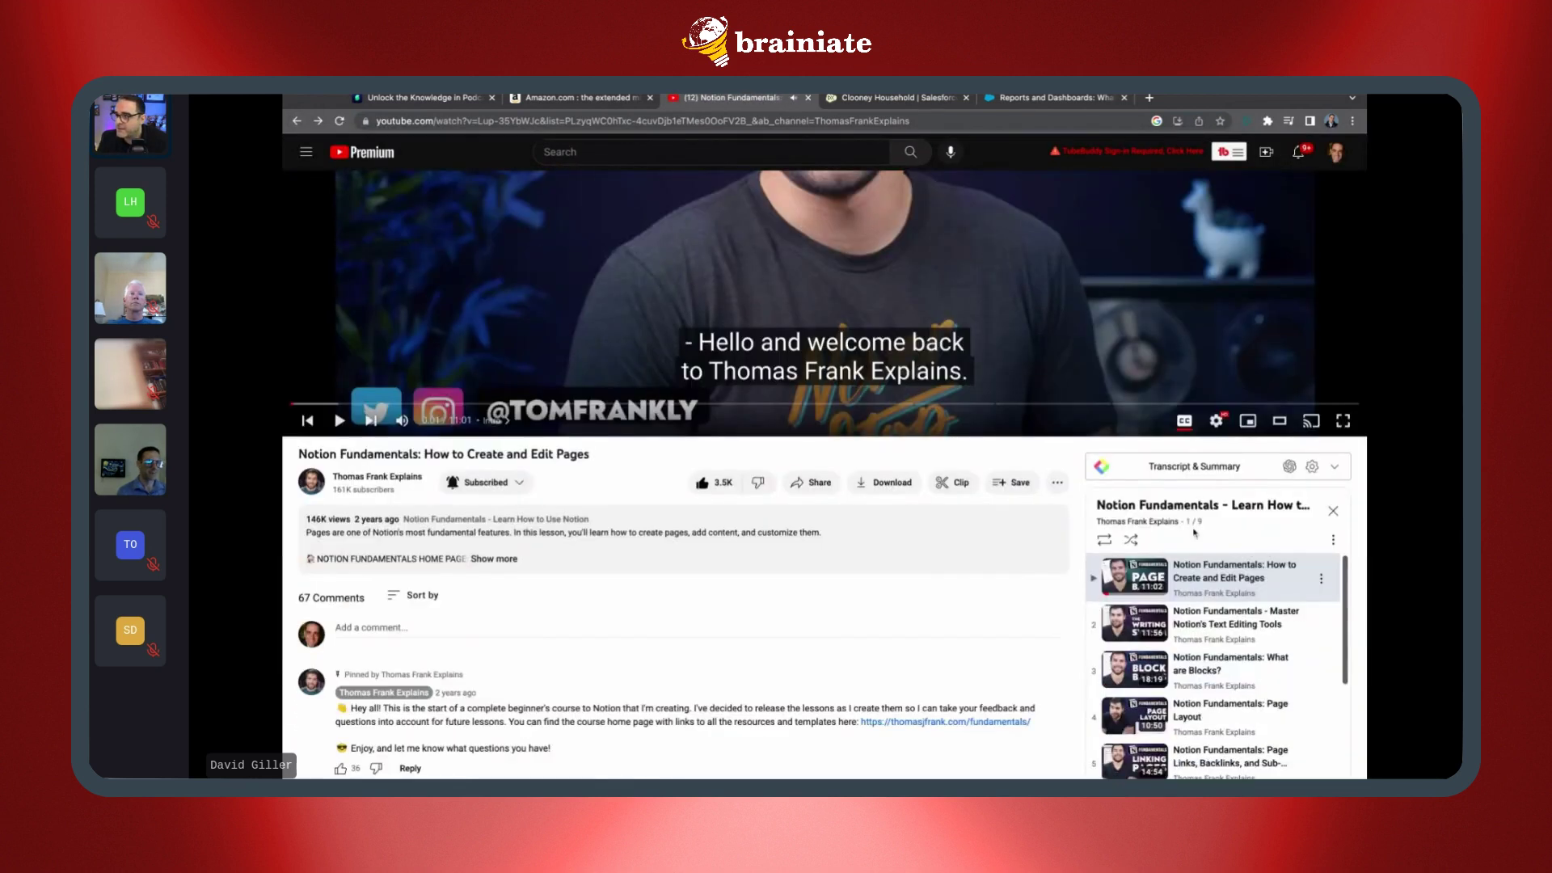
{"action": "scroll", "coordinate": [1212, 630], "scroll_direction": "down", "scroll_amount": 5}
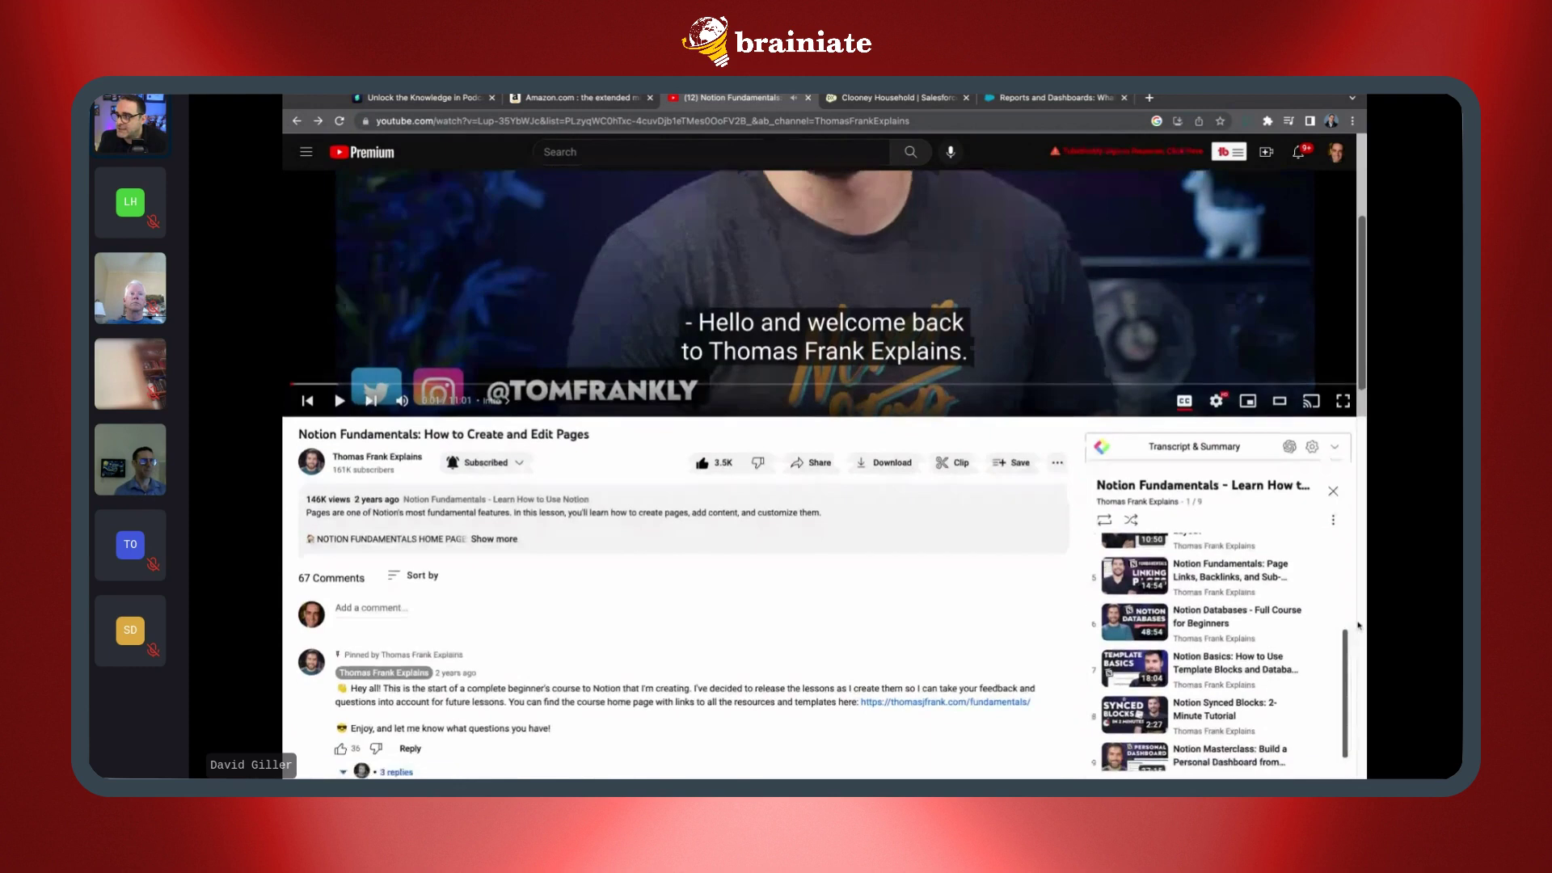